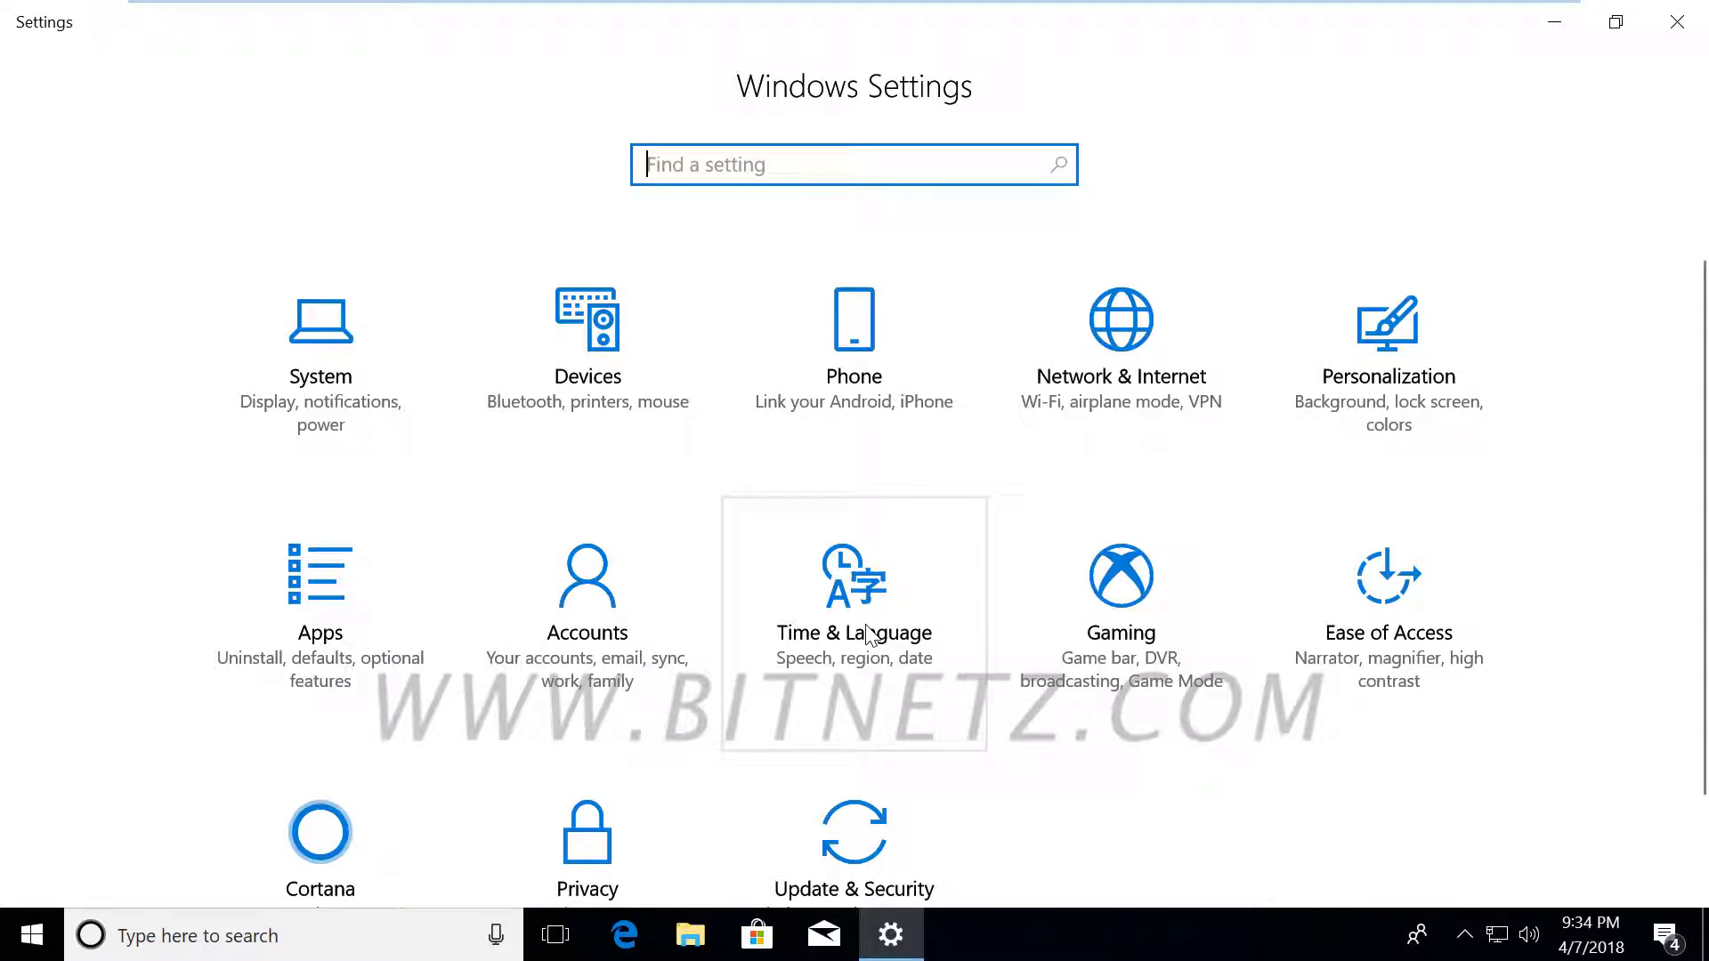
- In the Time & Language settings, set the country or region under Region & language to India
{"action": "left_click", "coordinate": [867, 633]}
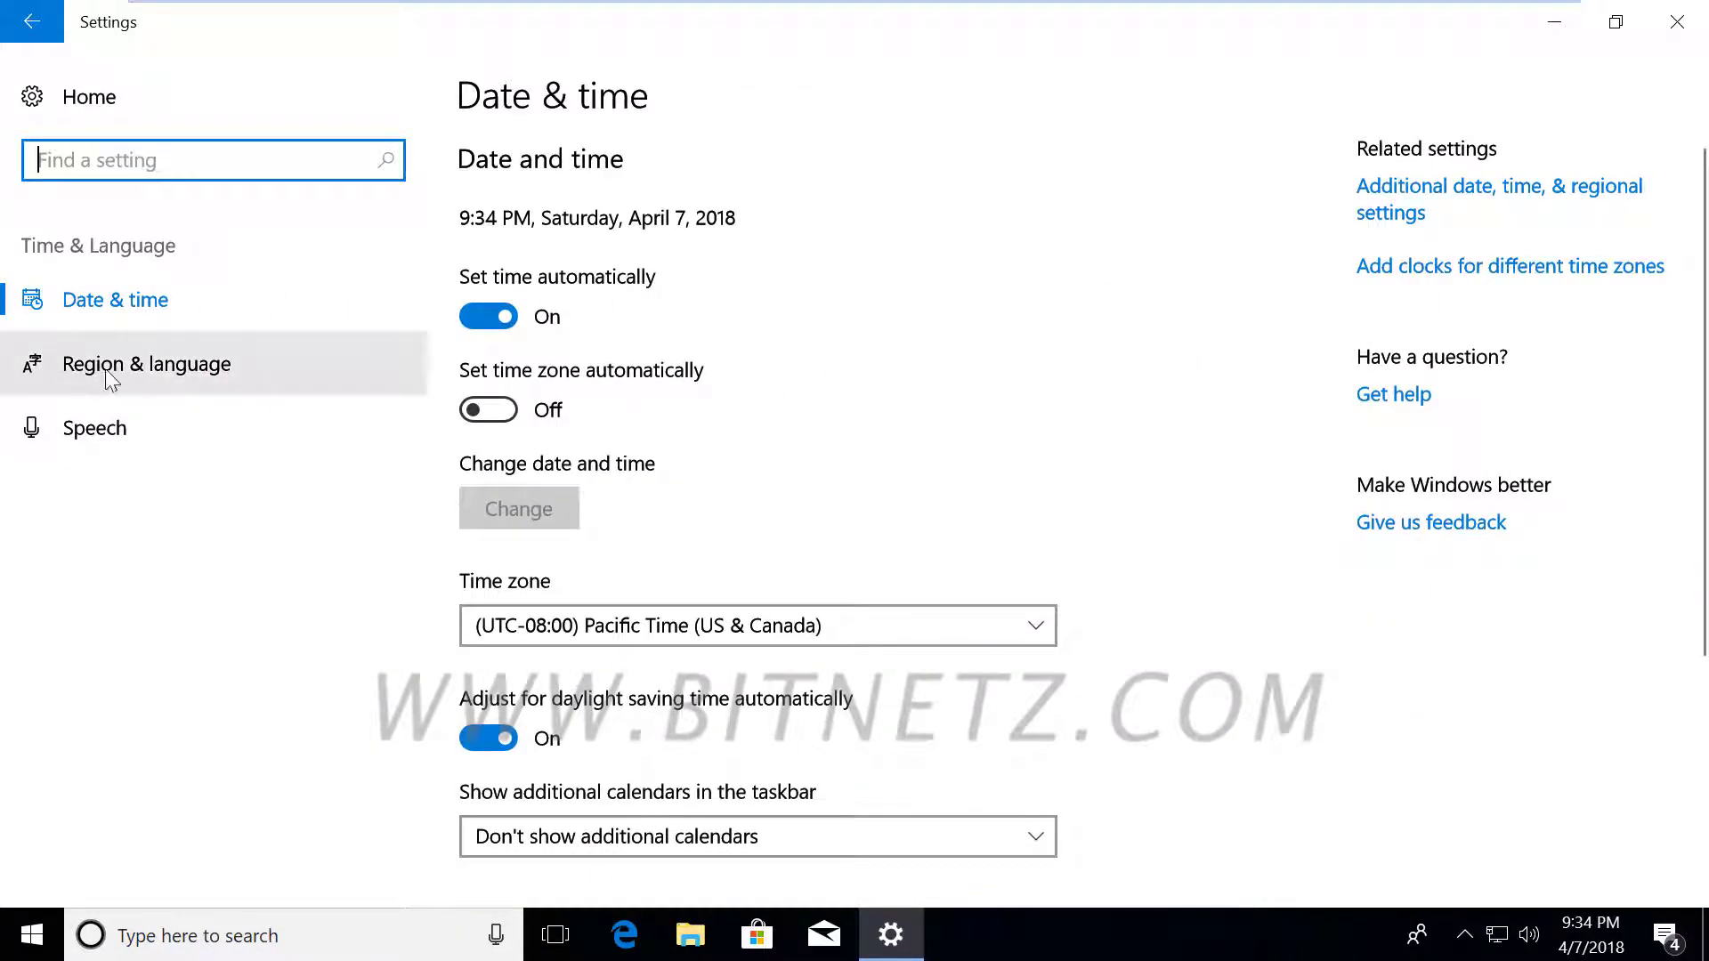
{"action": "left_click", "coordinate": [213, 376]}
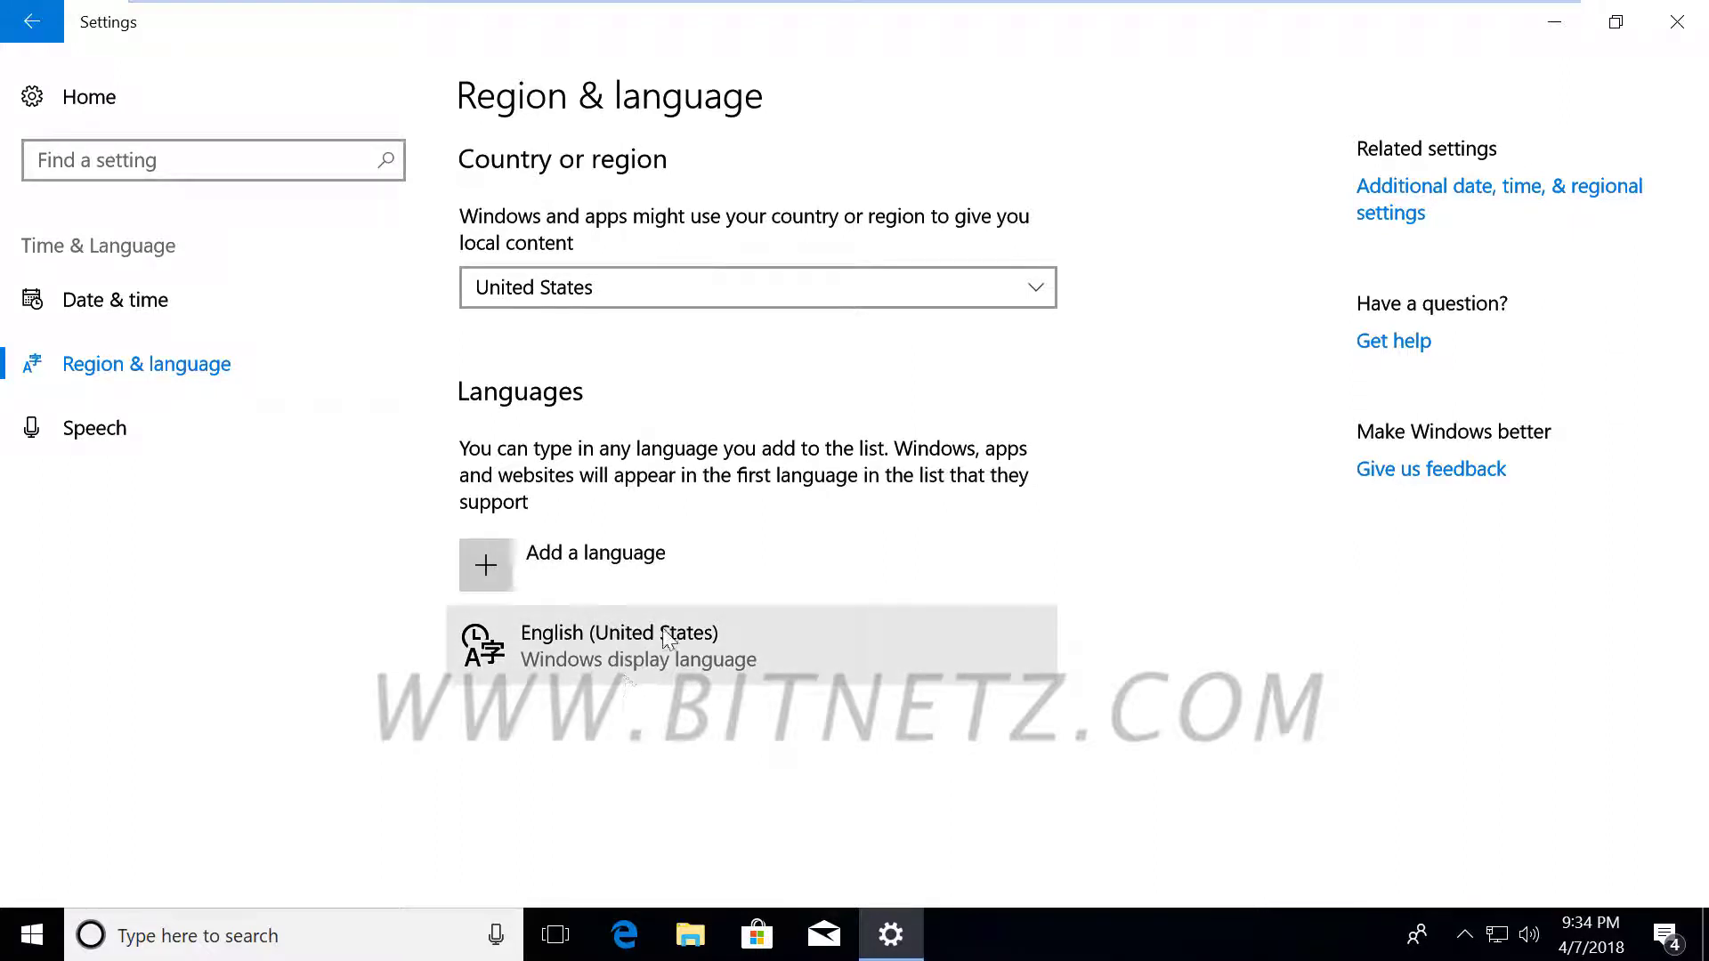
{"action": "left_click", "coordinate": [1044, 286]}
{"action": "scroll", "coordinate": [767, 356], "scroll_direction": "up", "scroll_amount": 7}
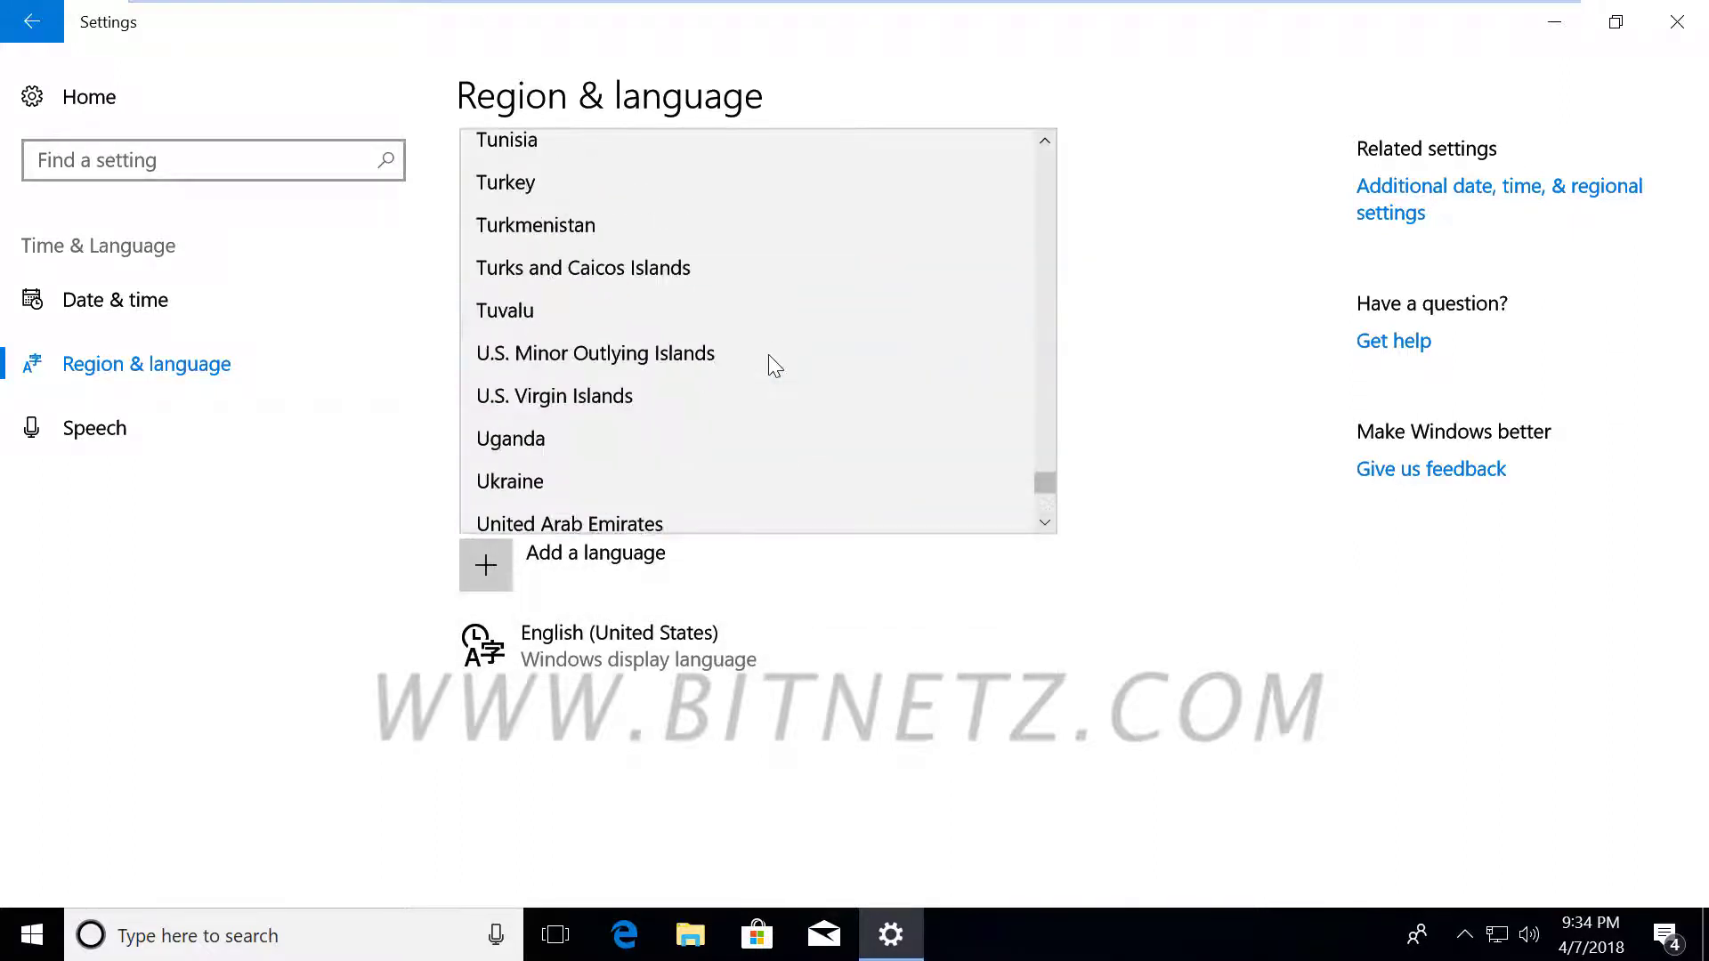
{"action": "scroll", "coordinate": [767, 356], "scroll_direction": "down", "scroll_amount": 2}
{"action": "scroll", "coordinate": [768, 356], "scroll_direction": "down", "scroll_amount": 2}
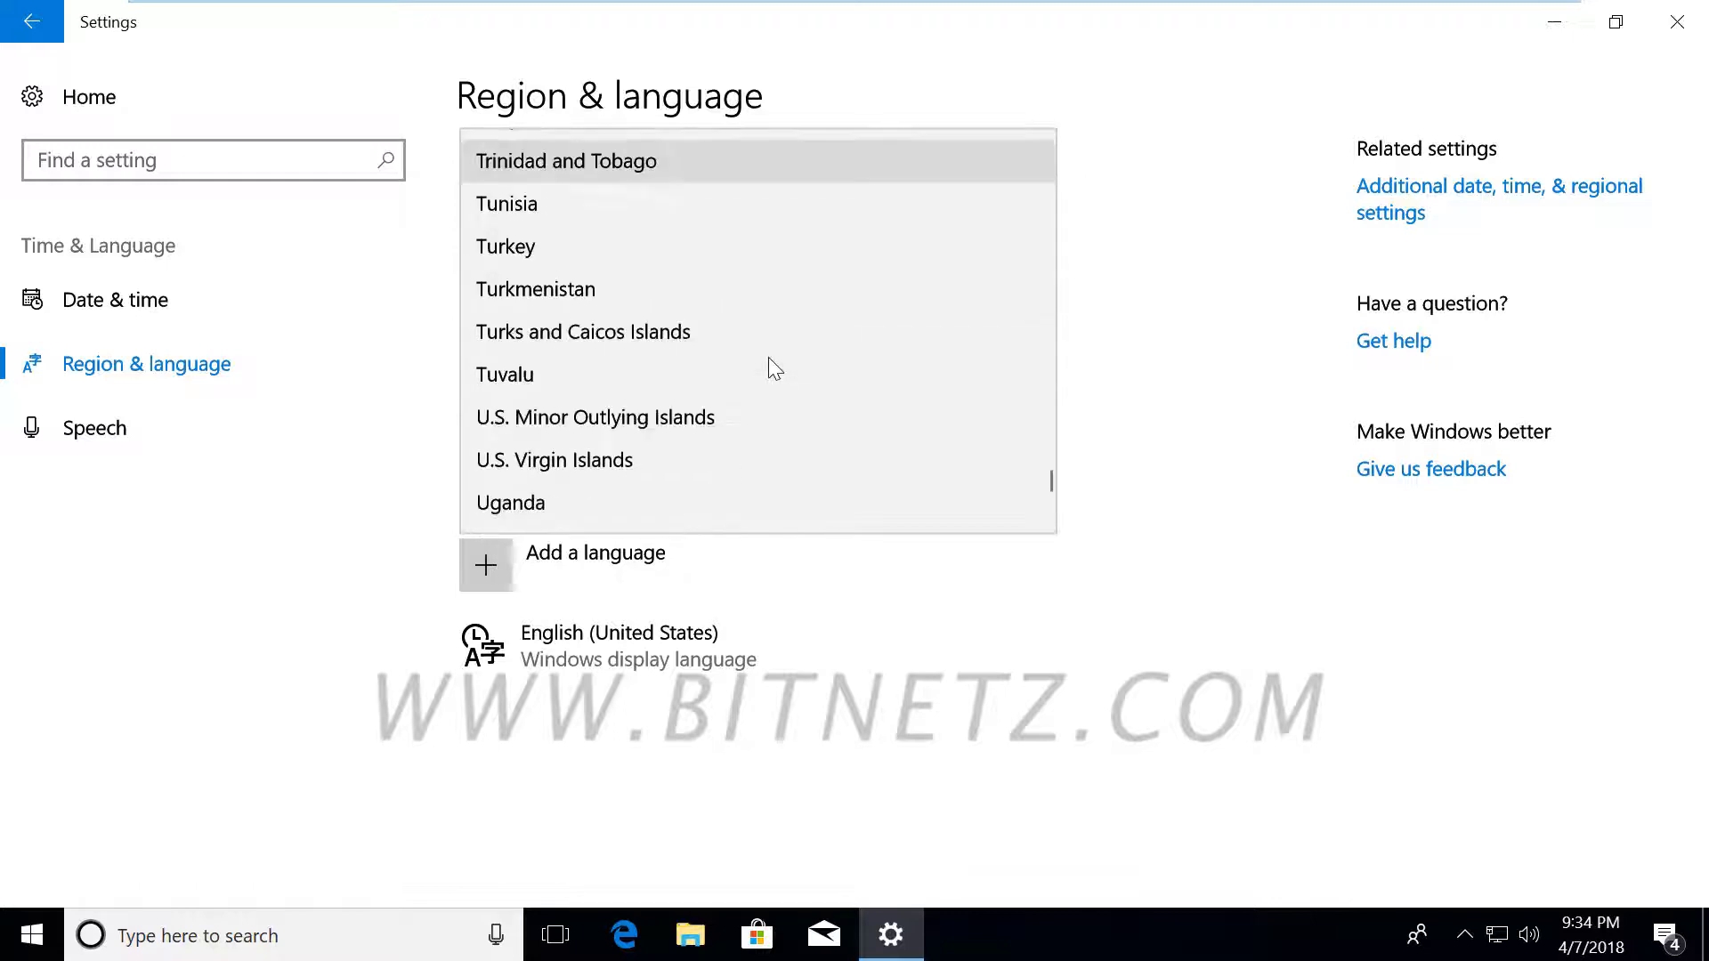
{"action": "scroll", "coordinate": [767, 356], "scroll_direction": "up", "scroll_amount": 7}
{"action": "scroll", "coordinate": [767, 358], "scroll_direction": "up", "scroll_amount": 20}
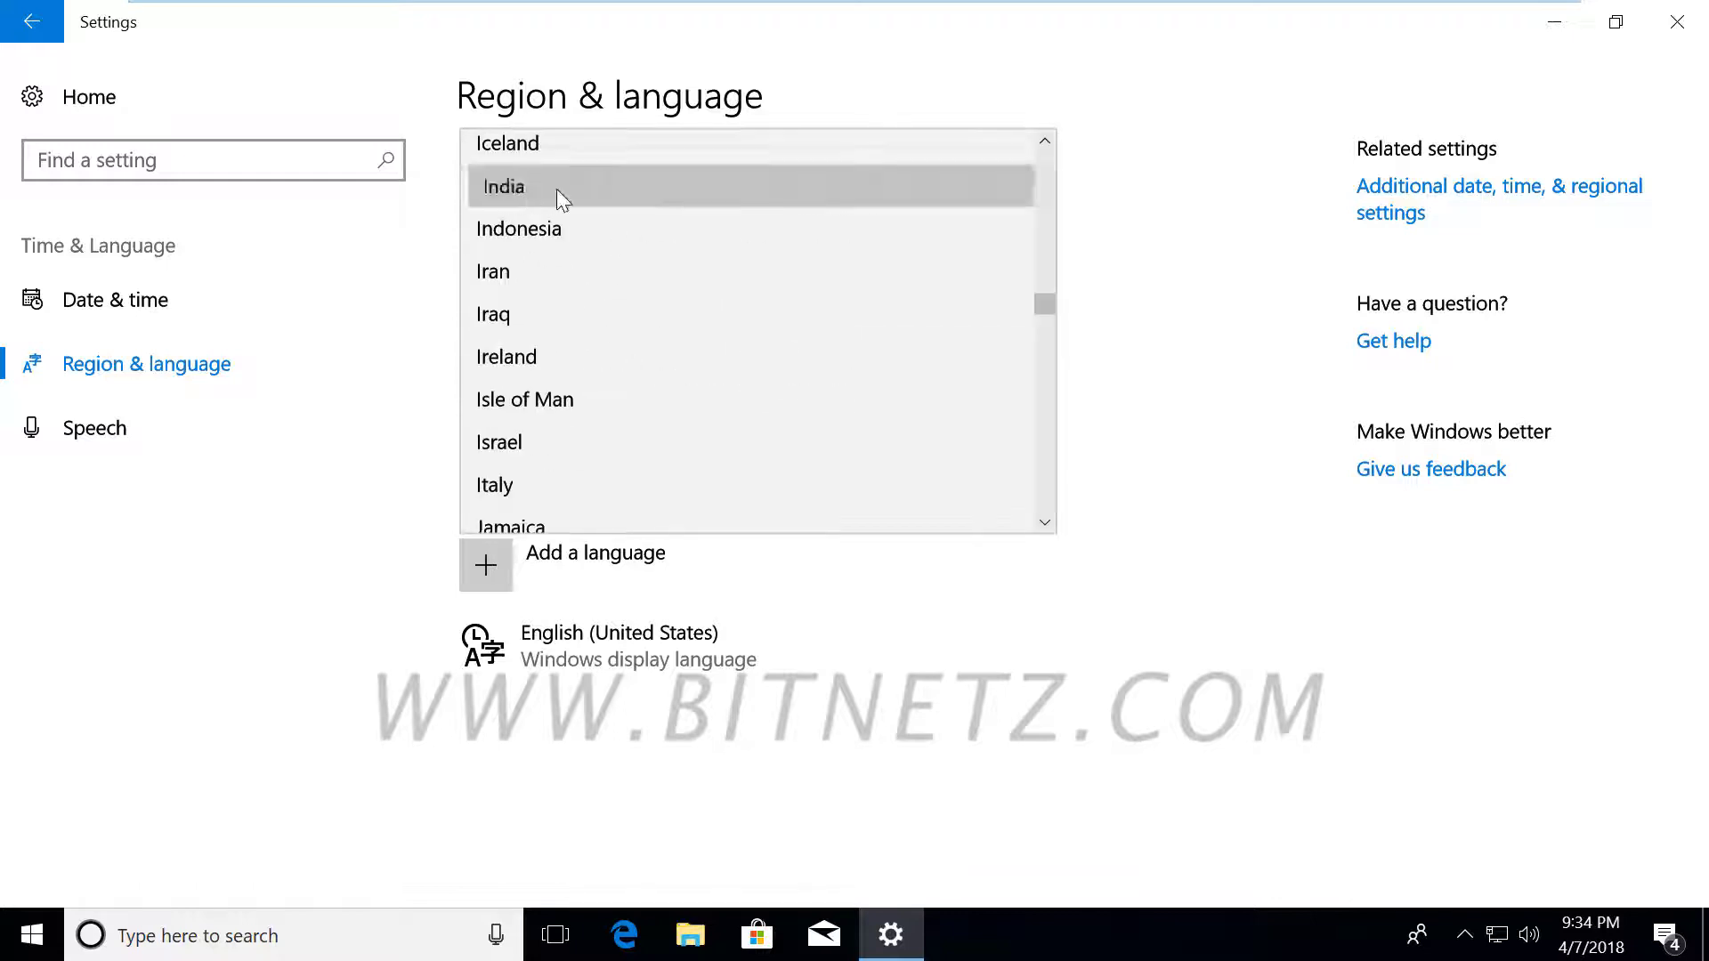
{"action": "left_click", "coordinate": [557, 192]}
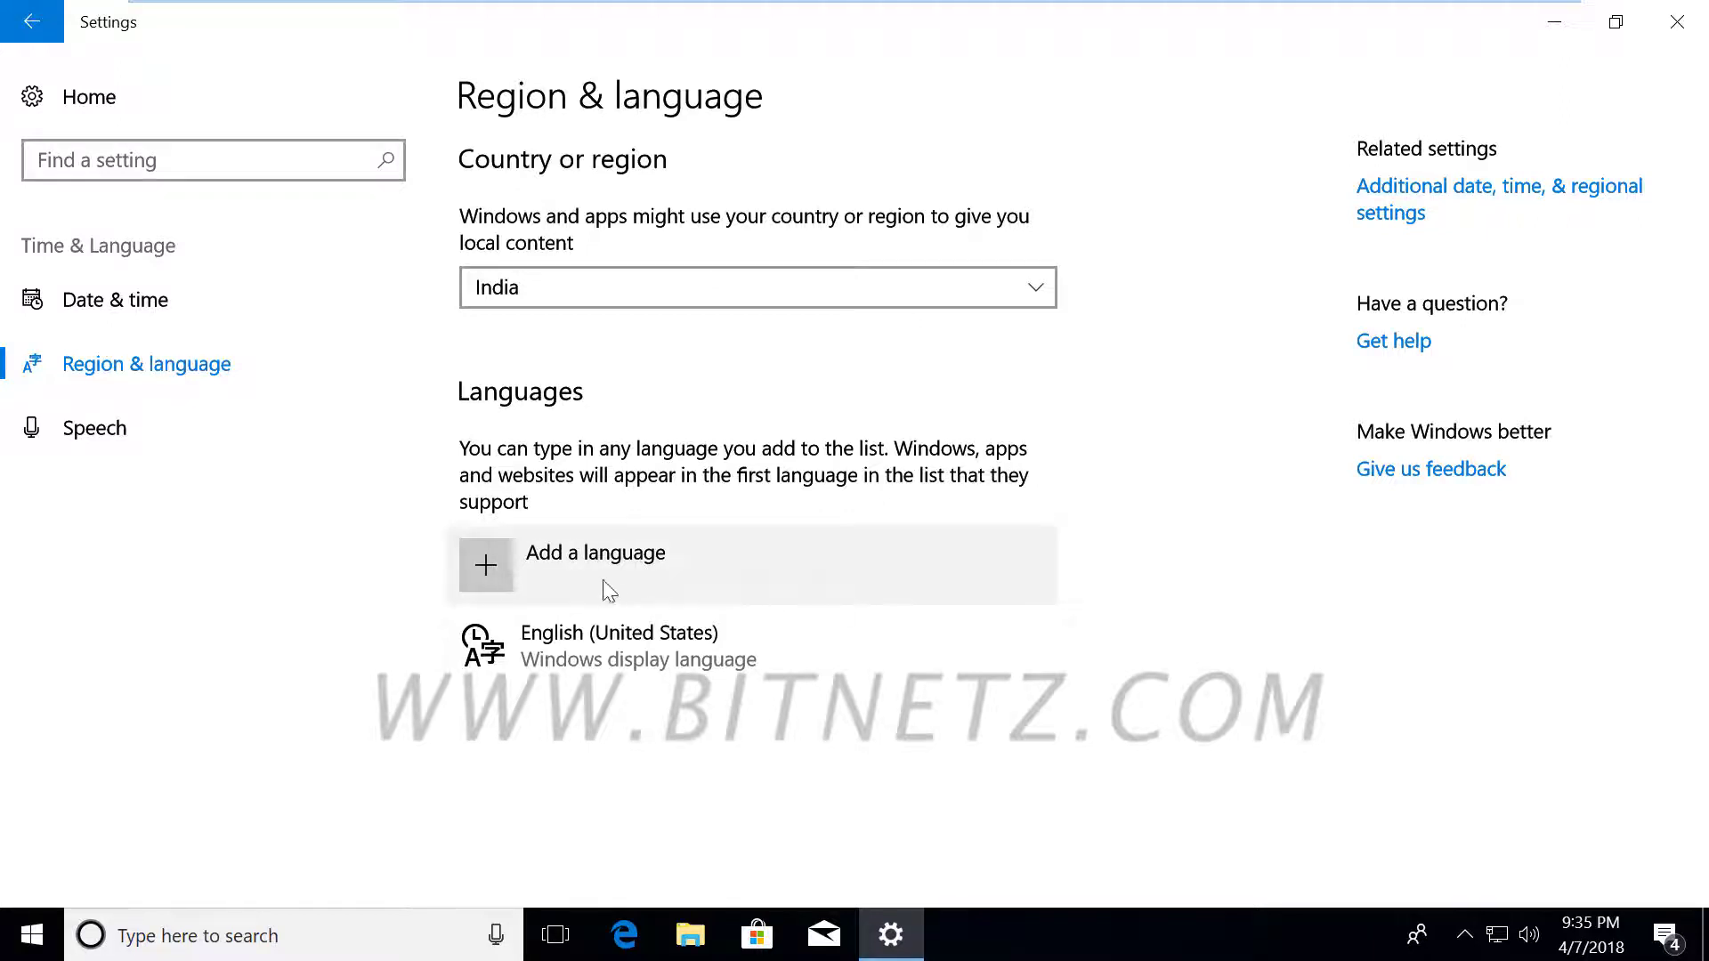
- Add Tamil (India) to the Windows languages and dismiss the notification about new features
{"action": "left_click", "coordinate": [488, 568]}
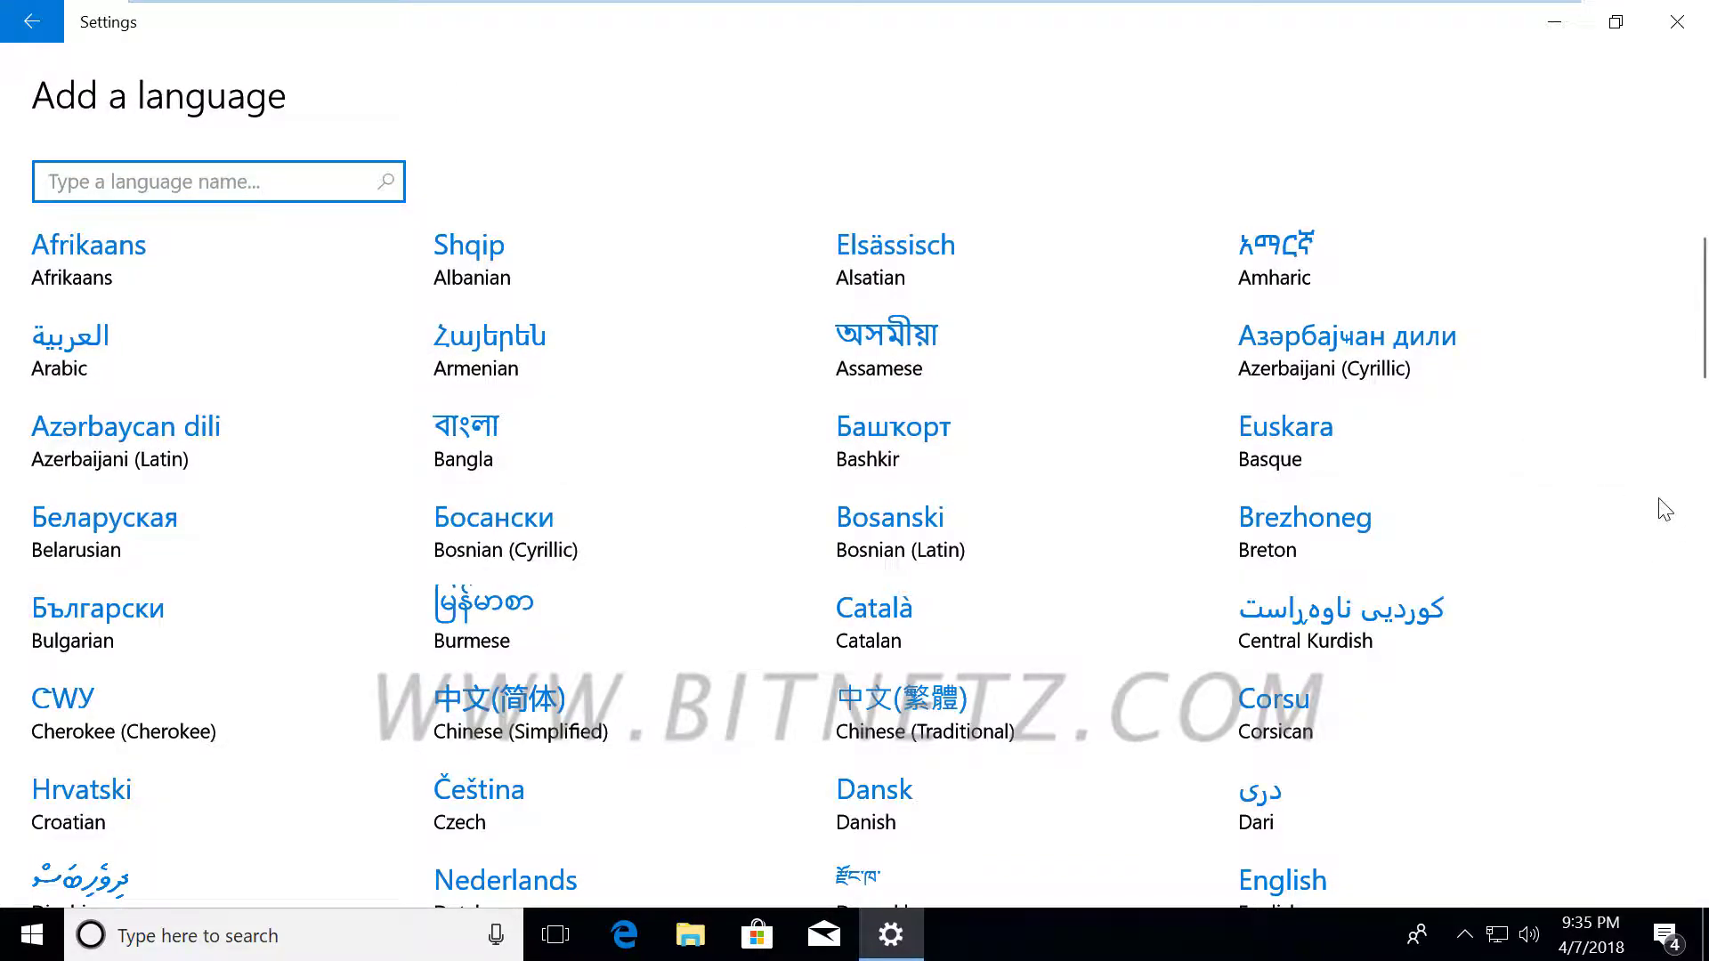
{"action": "scroll", "coordinate": [1664, 509], "scroll_direction": "down", "scroll_amount": 5}
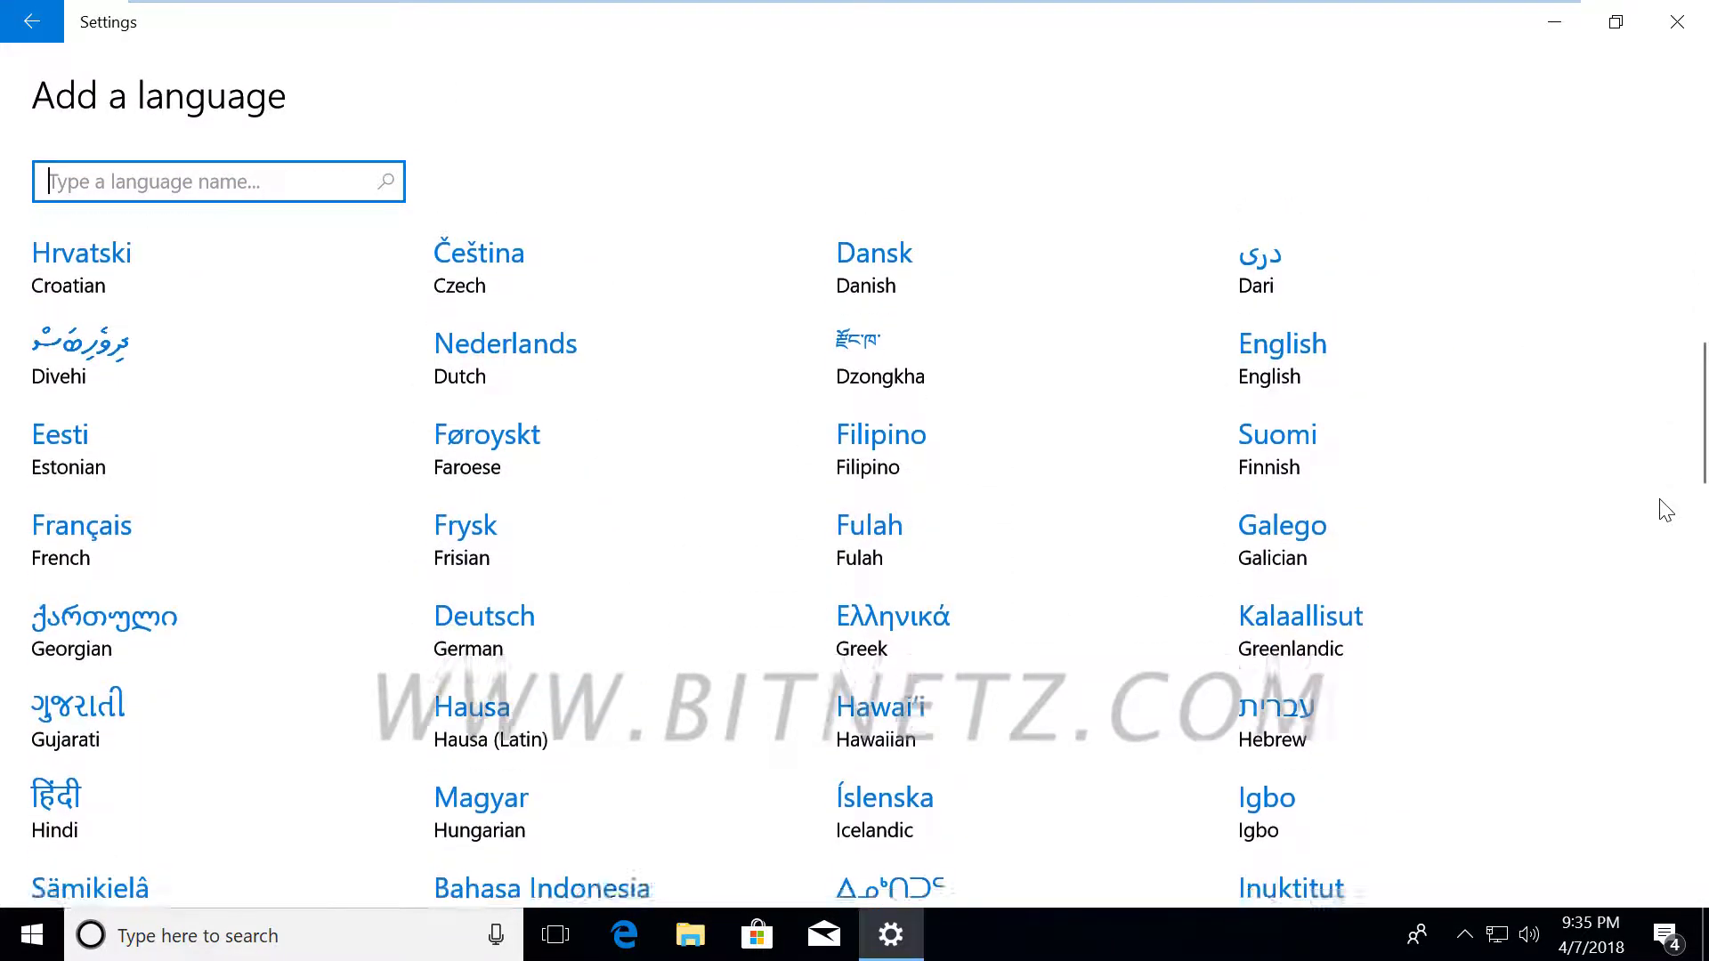
{"action": "scroll", "coordinate": [1664, 509], "scroll_direction": "down", "scroll_amount": 10}
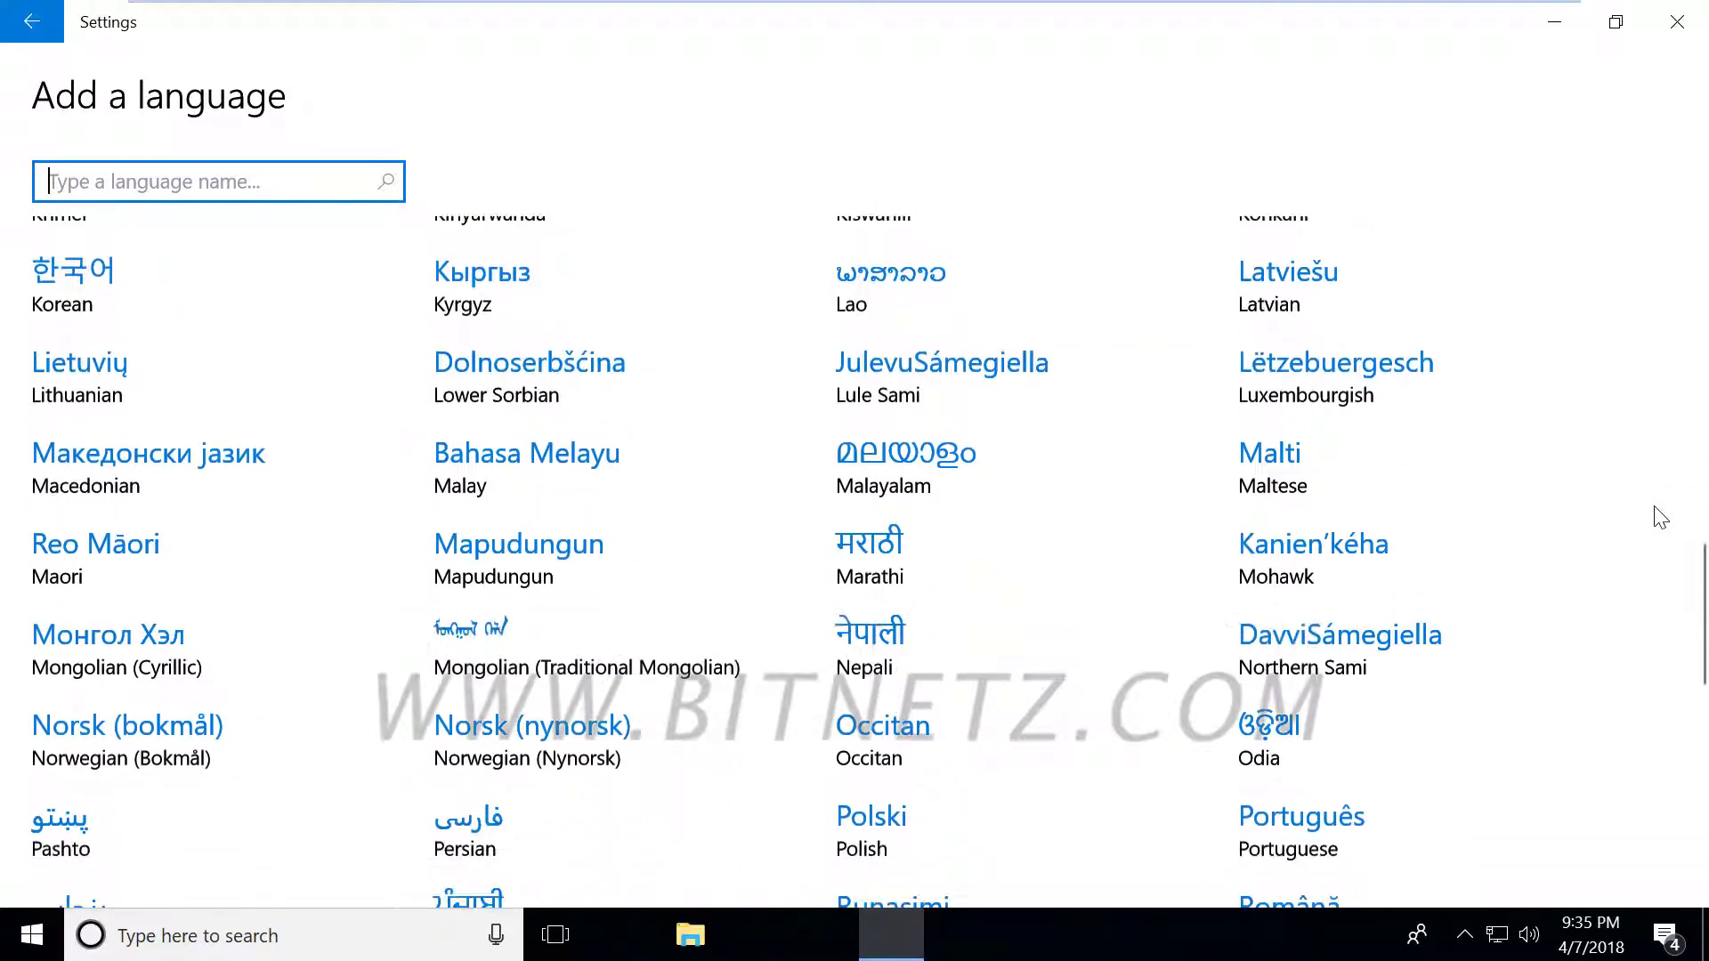
{"action": "scroll", "coordinate": [1661, 518], "scroll_direction": "down", "scroll_amount": 7}
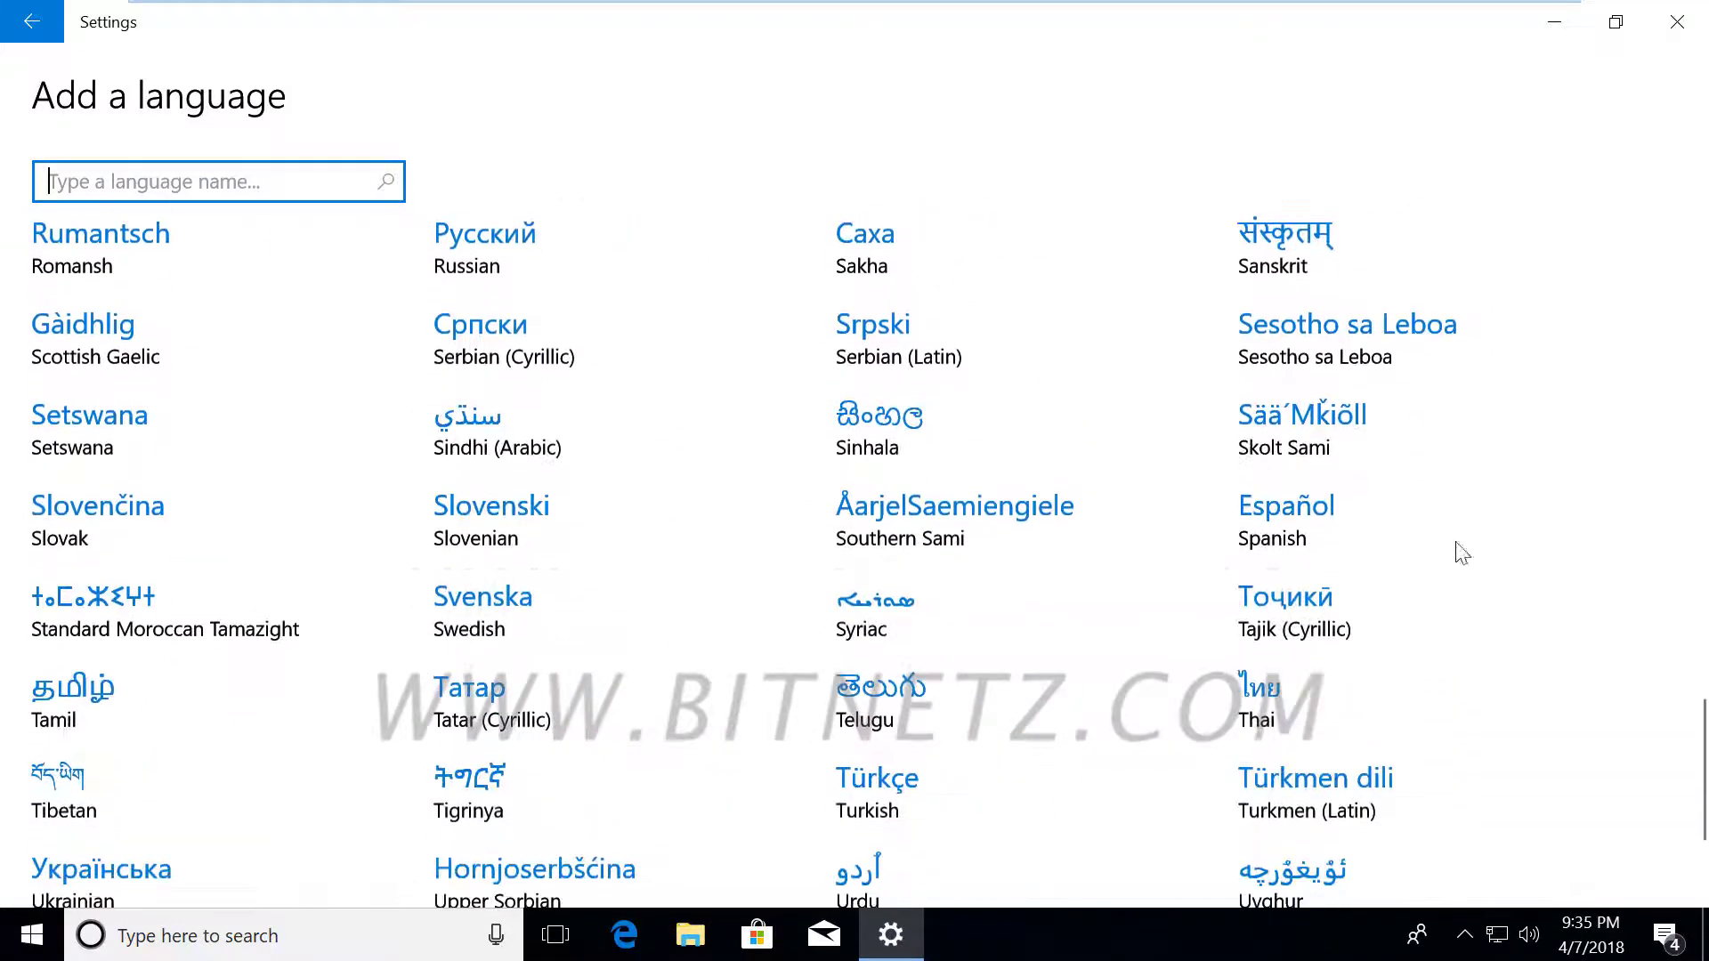
{"action": "left_click", "coordinate": [78, 706]}
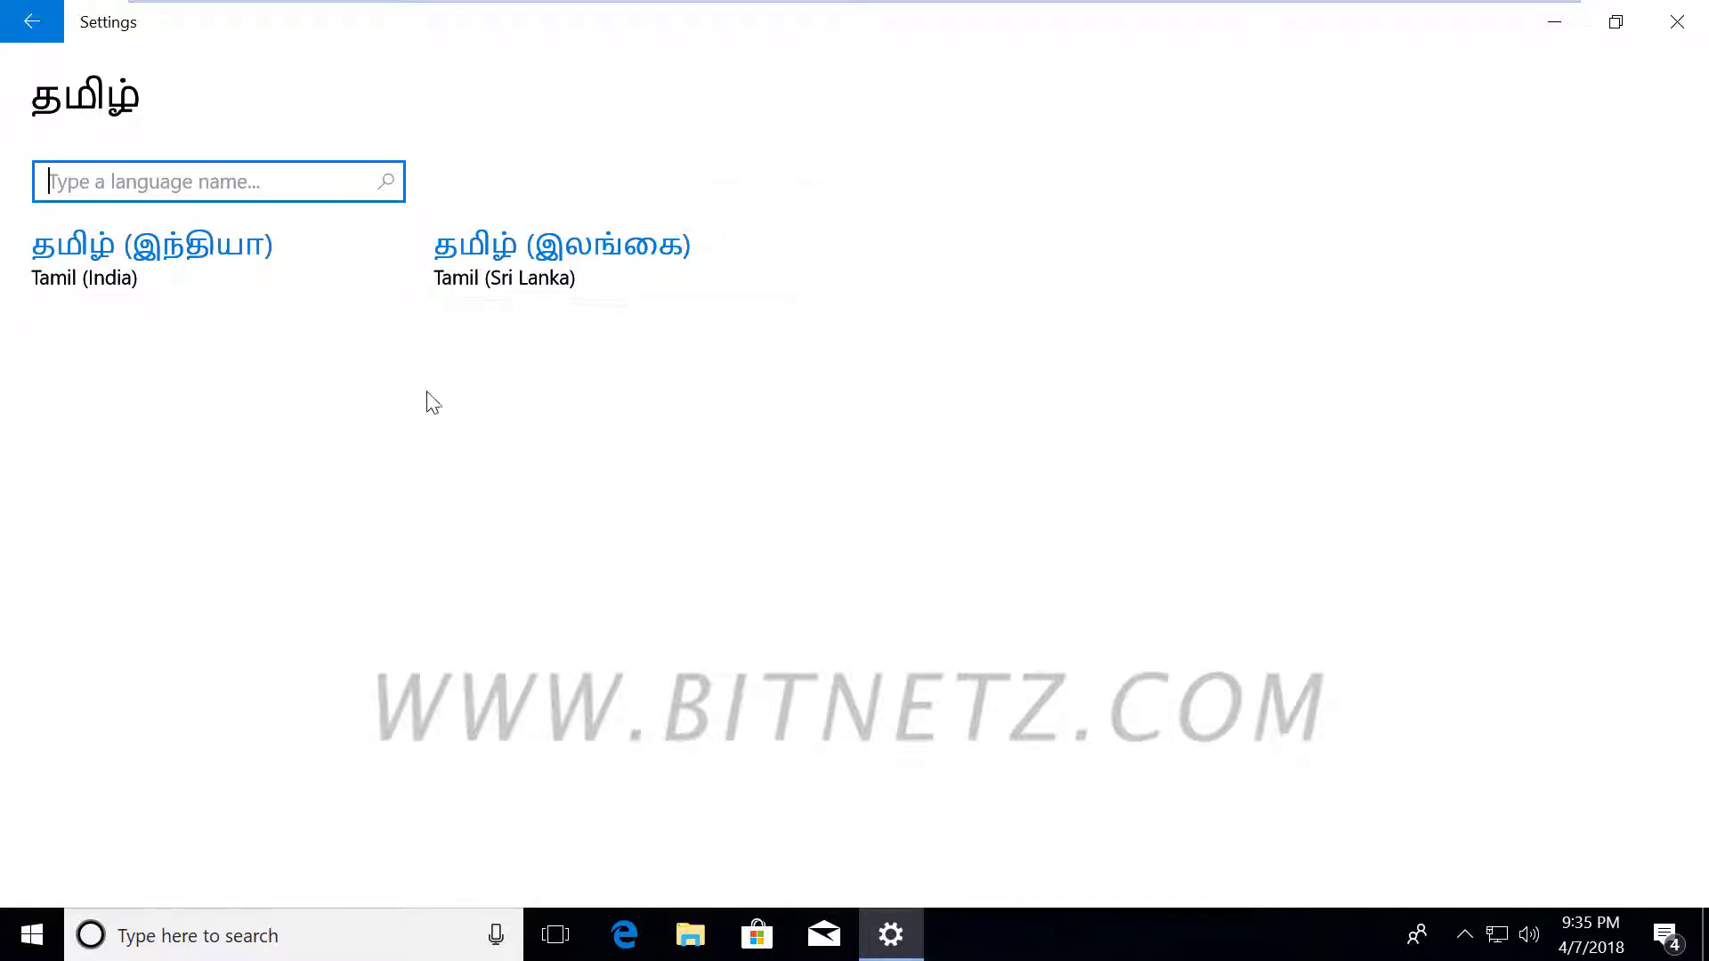
{"action": "left_click", "coordinate": [134, 283]}
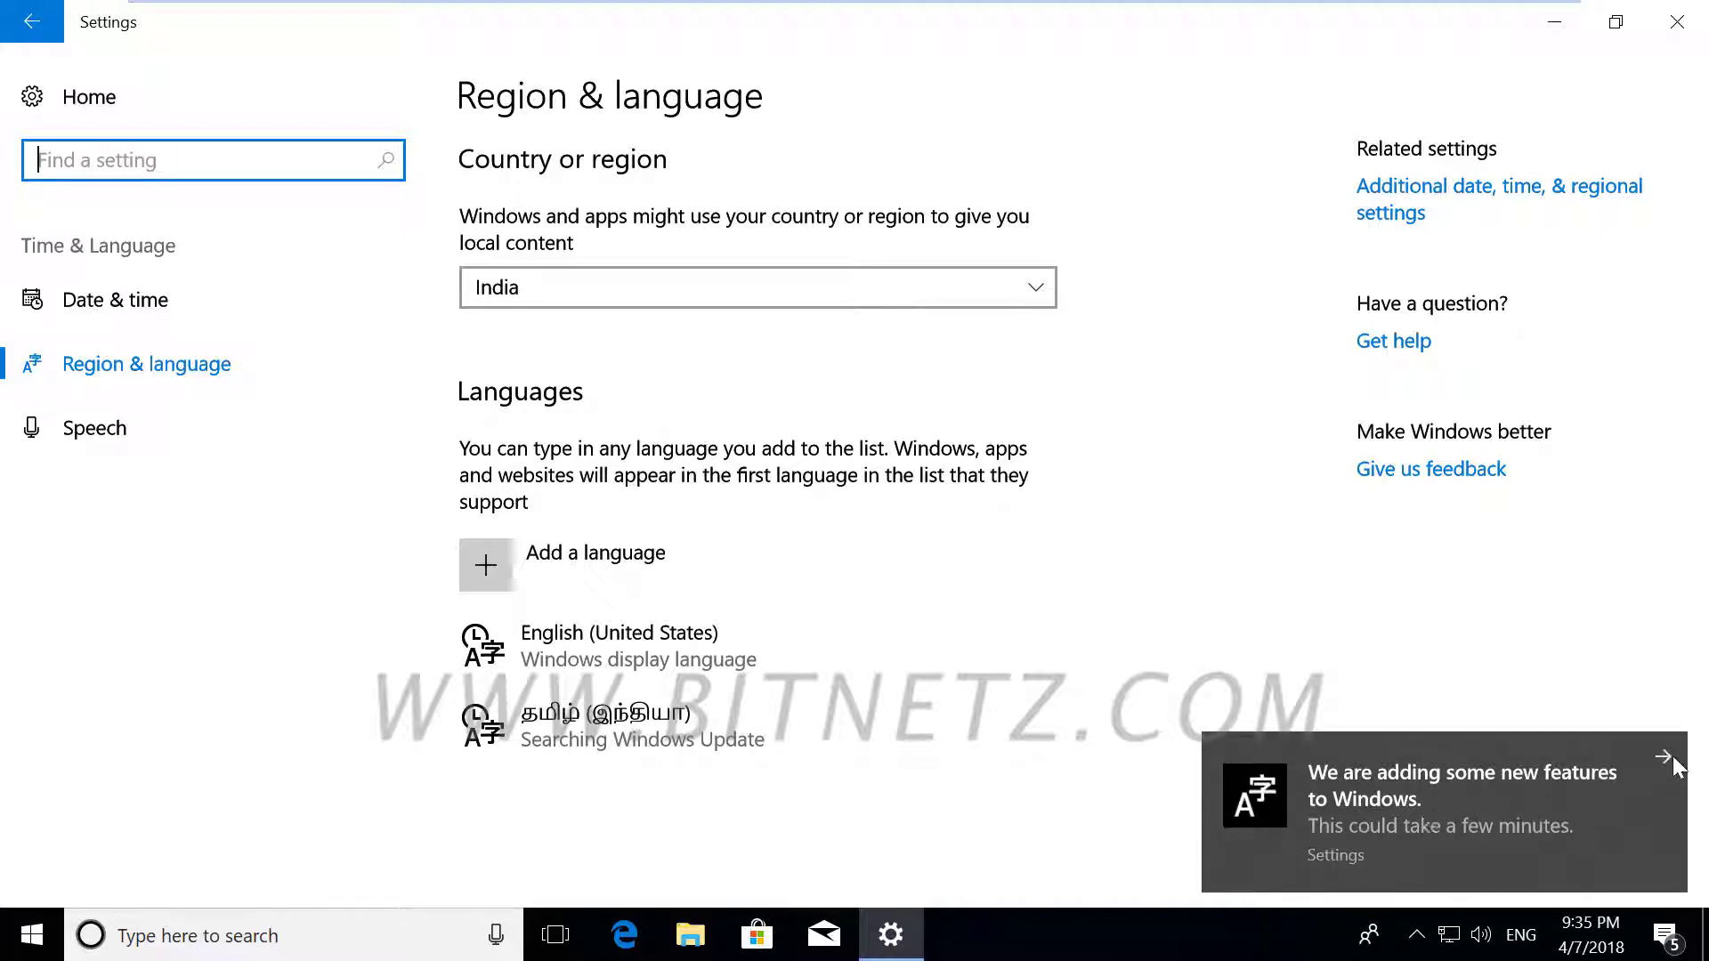
{"action": "left_click", "coordinate": [1672, 762]}
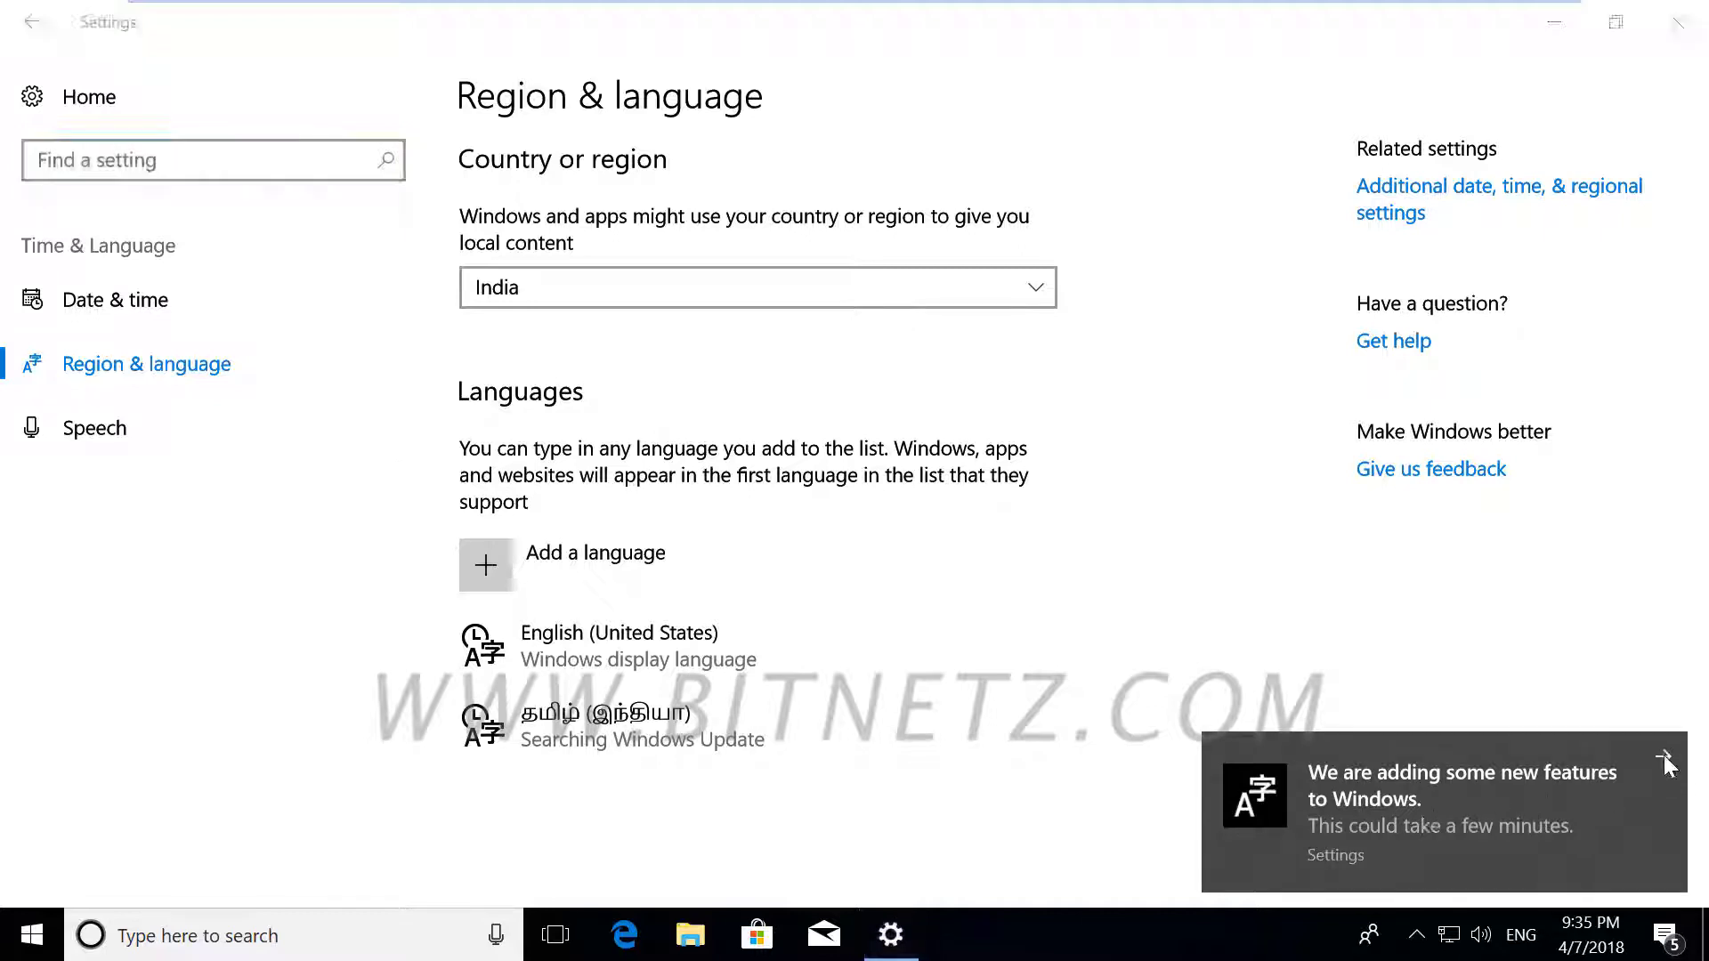
- Open the language options for Tamil (India) and request the downloads of its language pack and speech component
{"action": "left_click", "coordinate": [603, 722]}
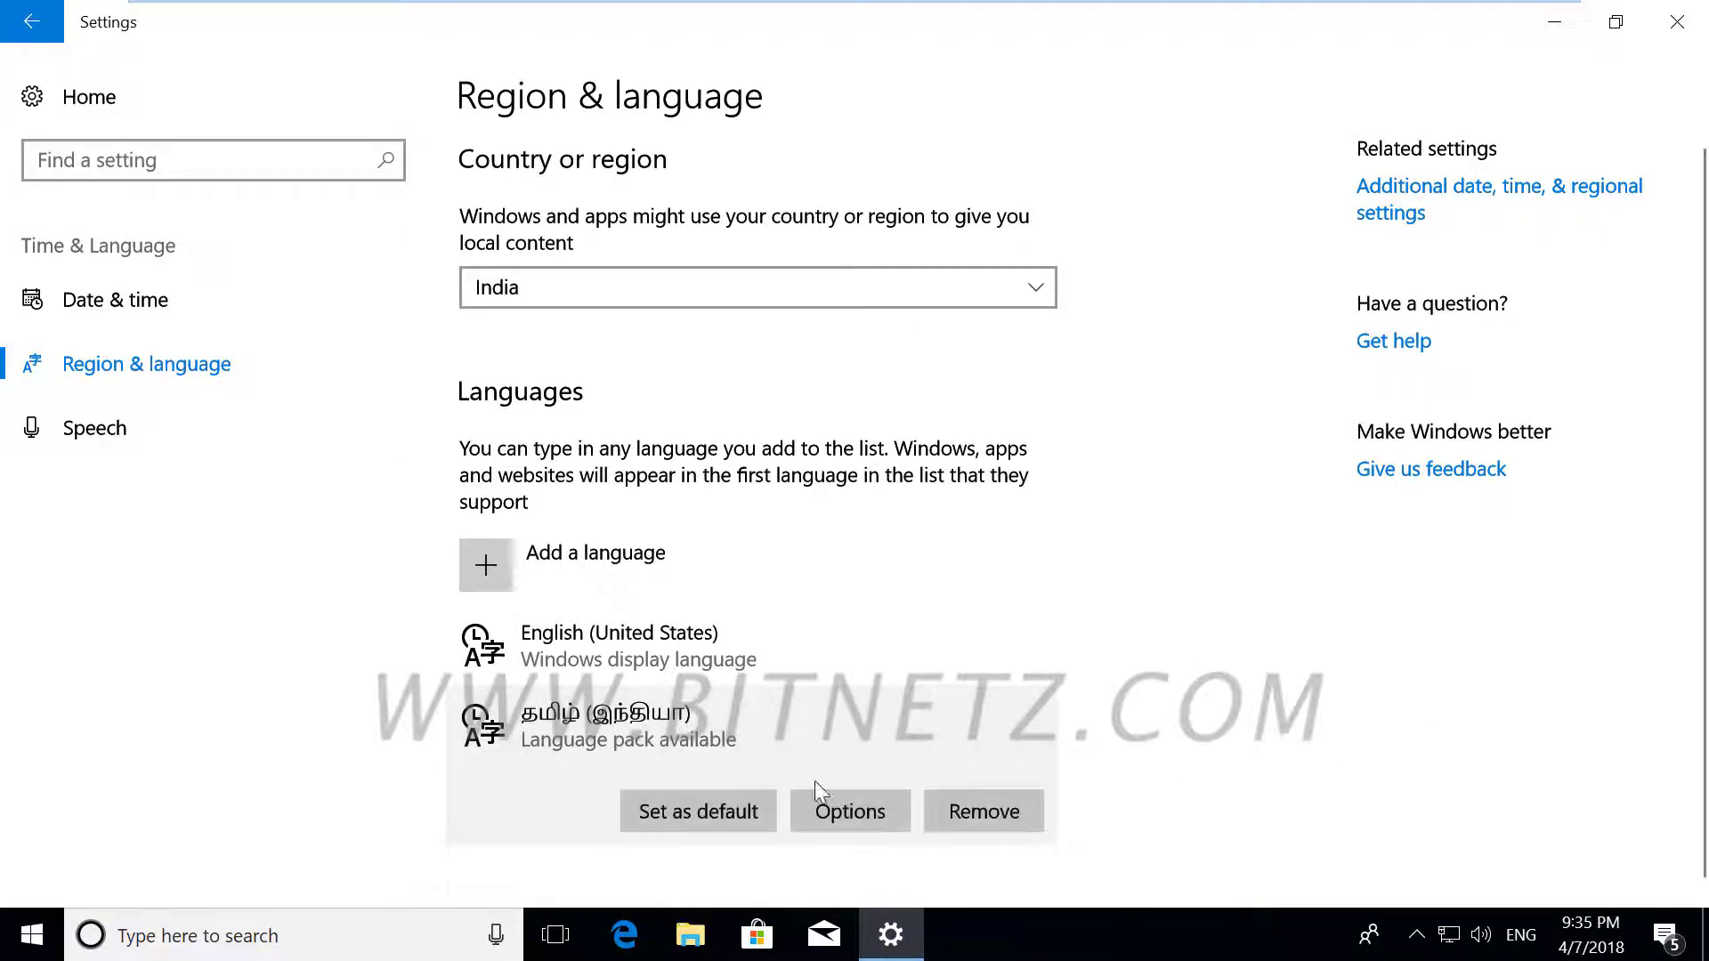
{"action": "left_click", "coordinate": [846, 812]}
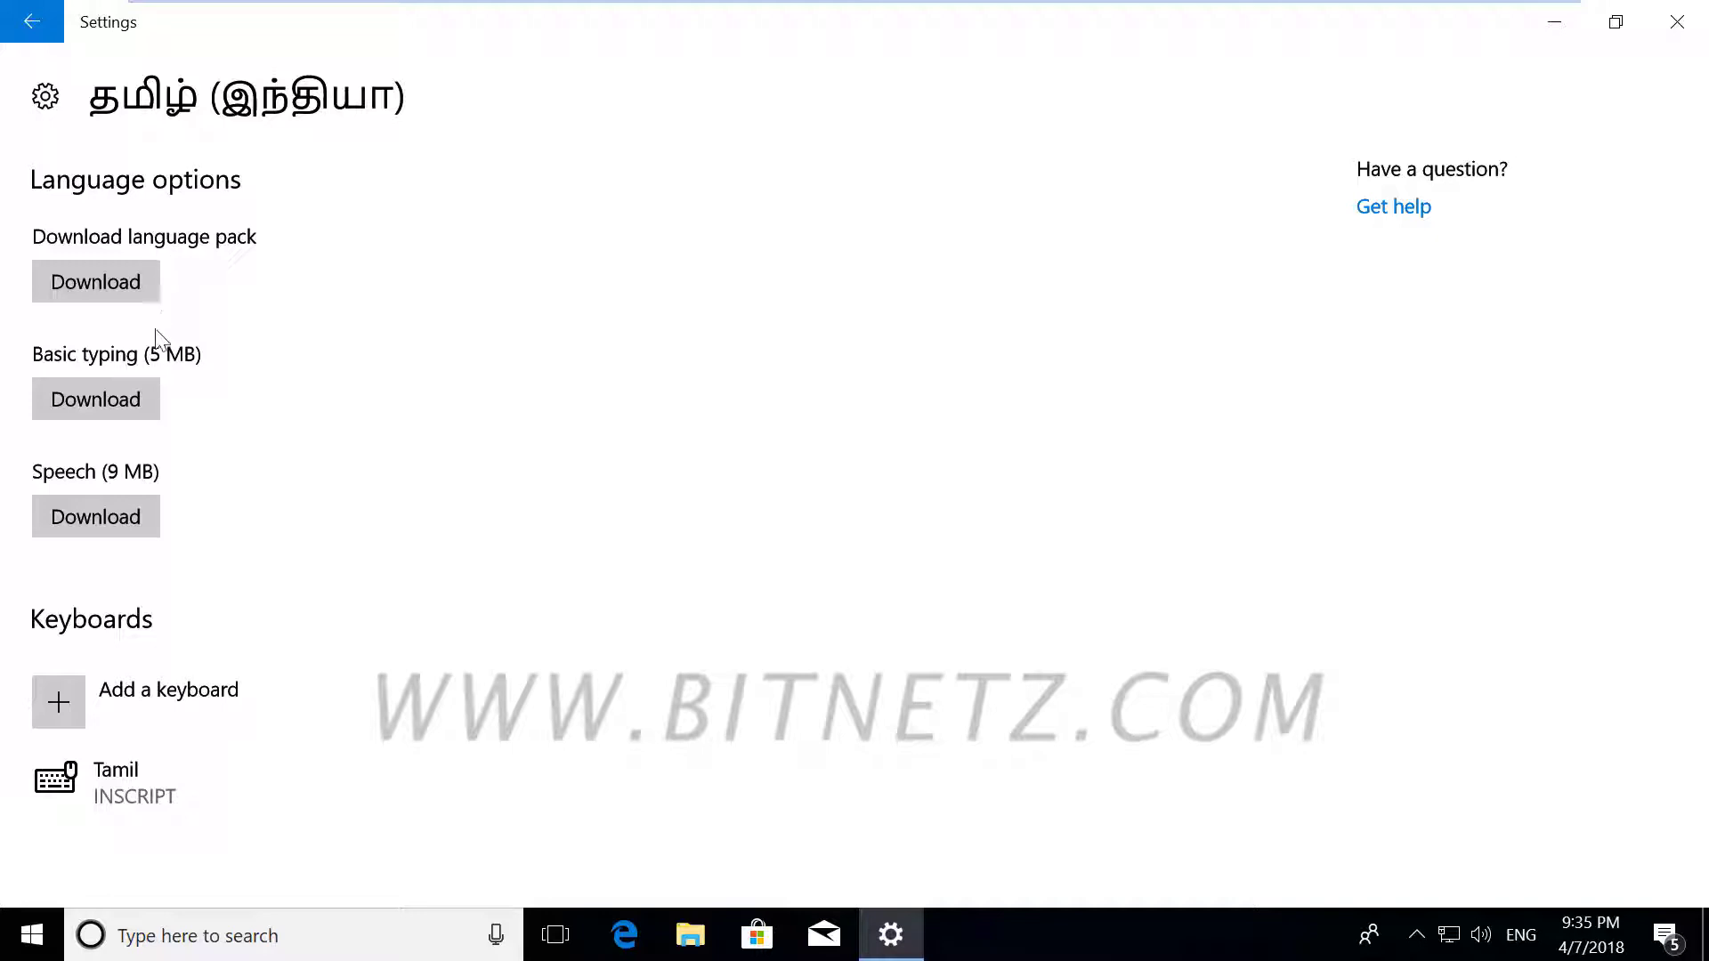
{"action": "left_click", "coordinate": [89, 283]}
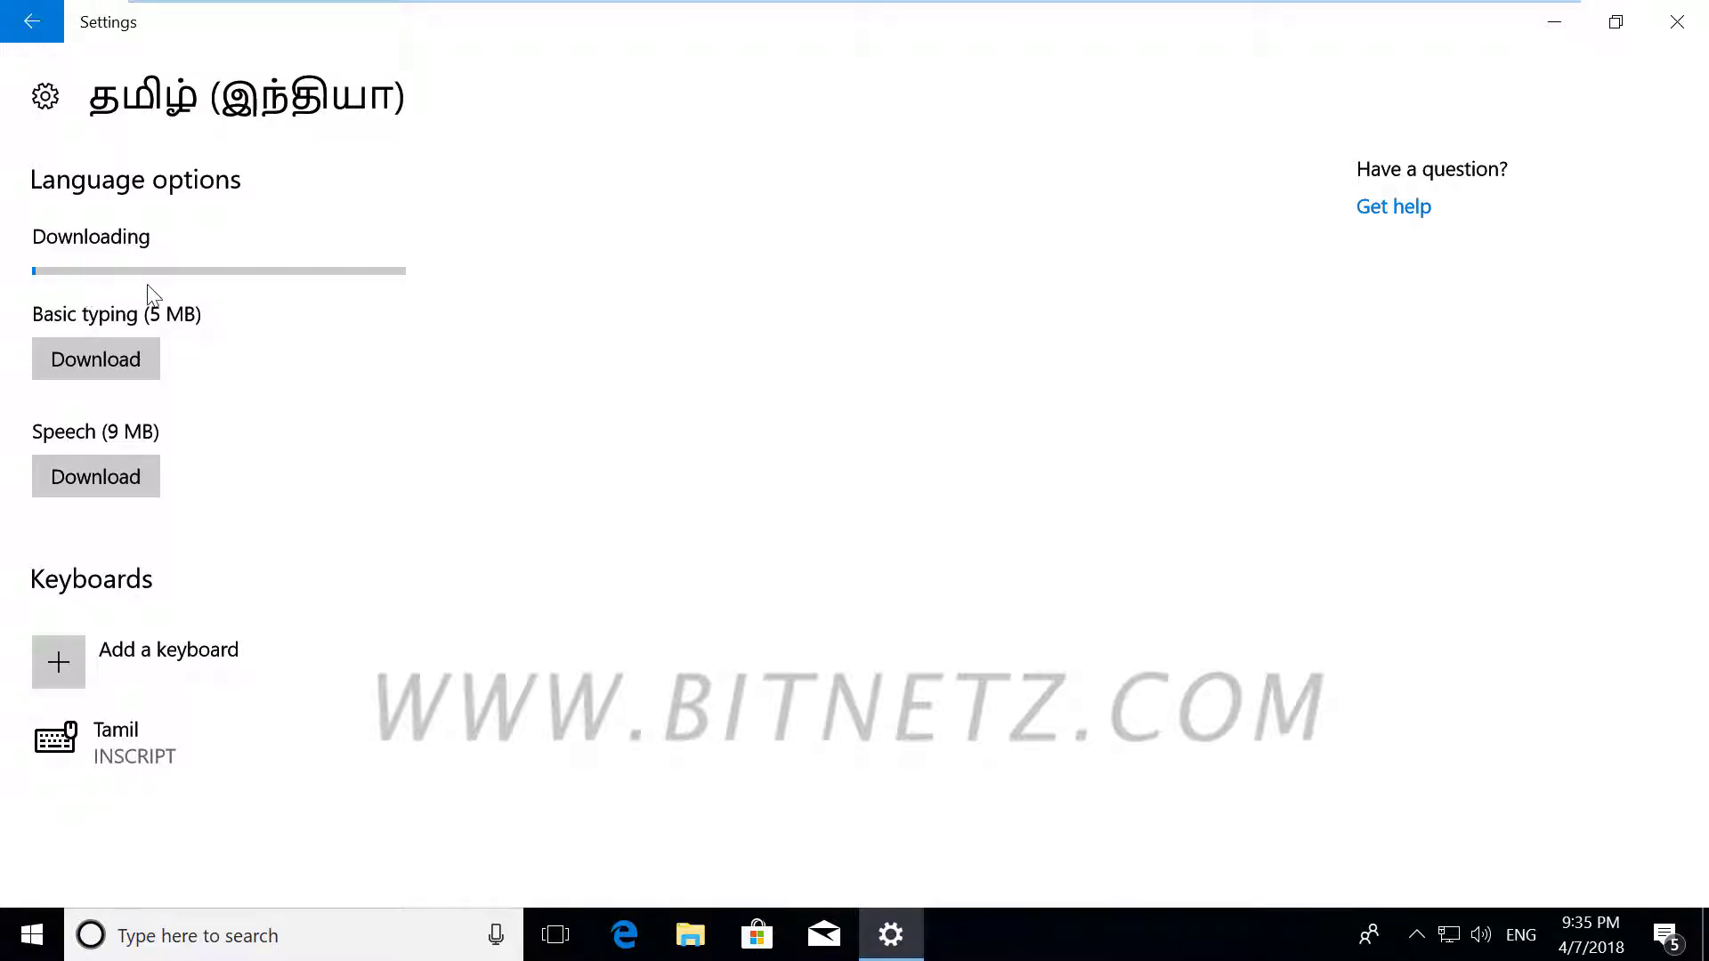
{"action": "left_click", "coordinate": [85, 486]}
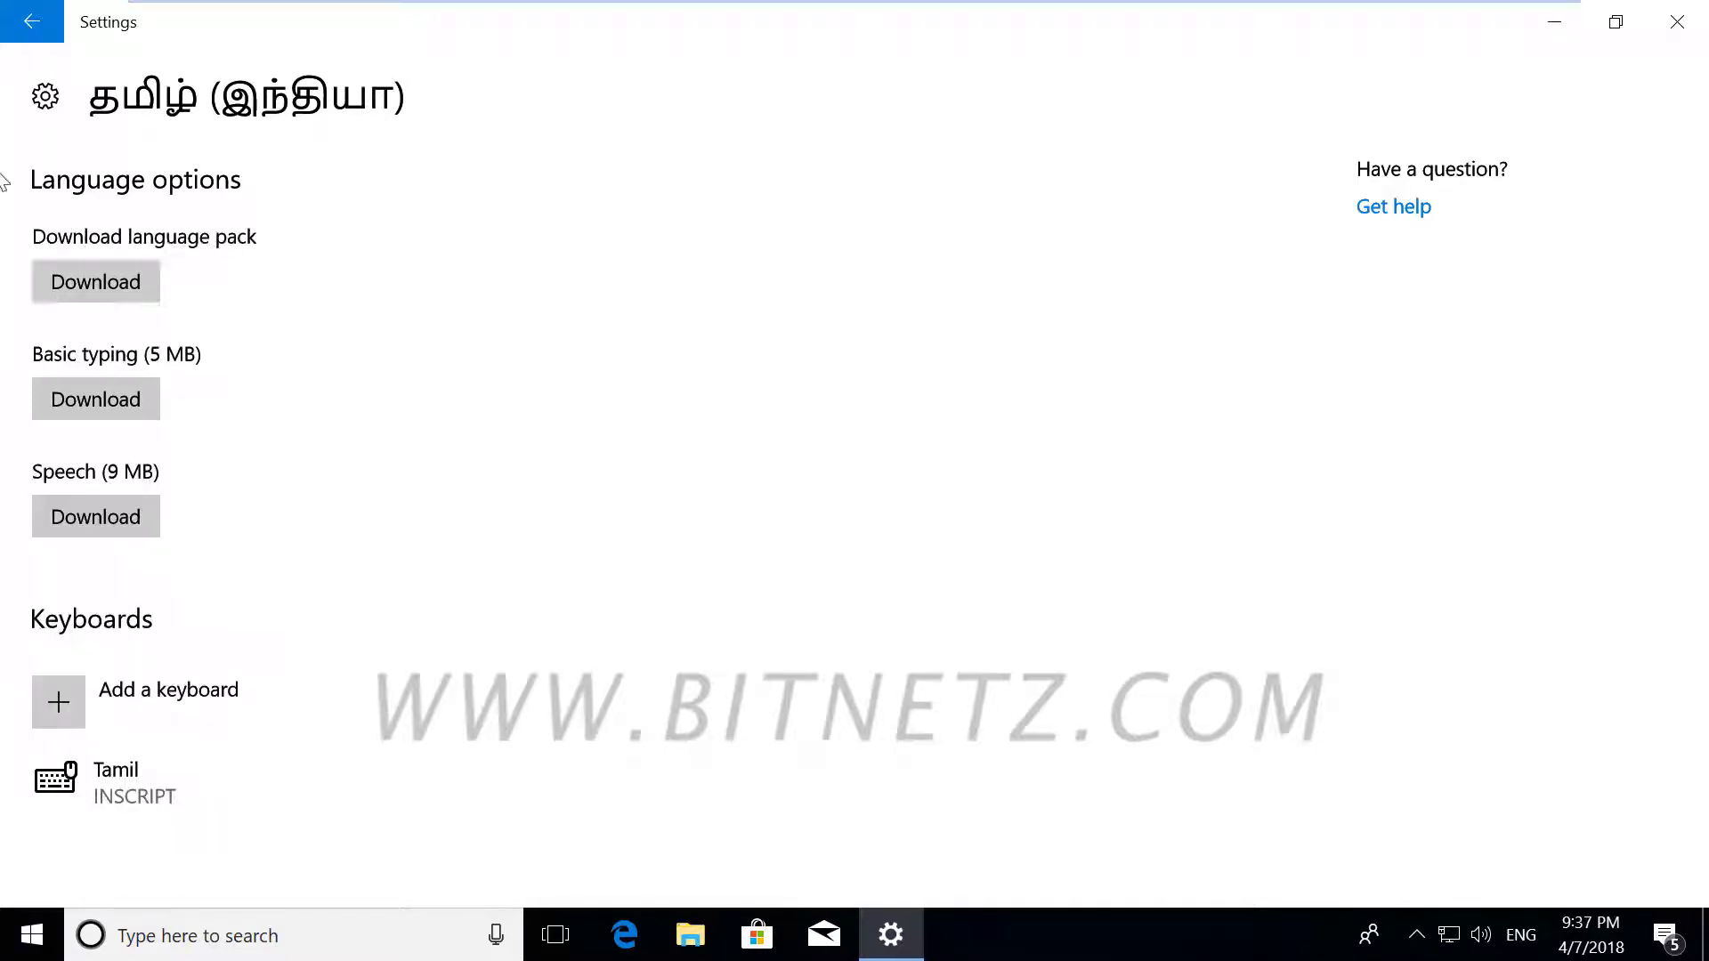
- Return to Region & language, select the Tamil (India) entry, and examine the input languages available for switching
{"action": "left_click", "coordinate": [47, 34]}
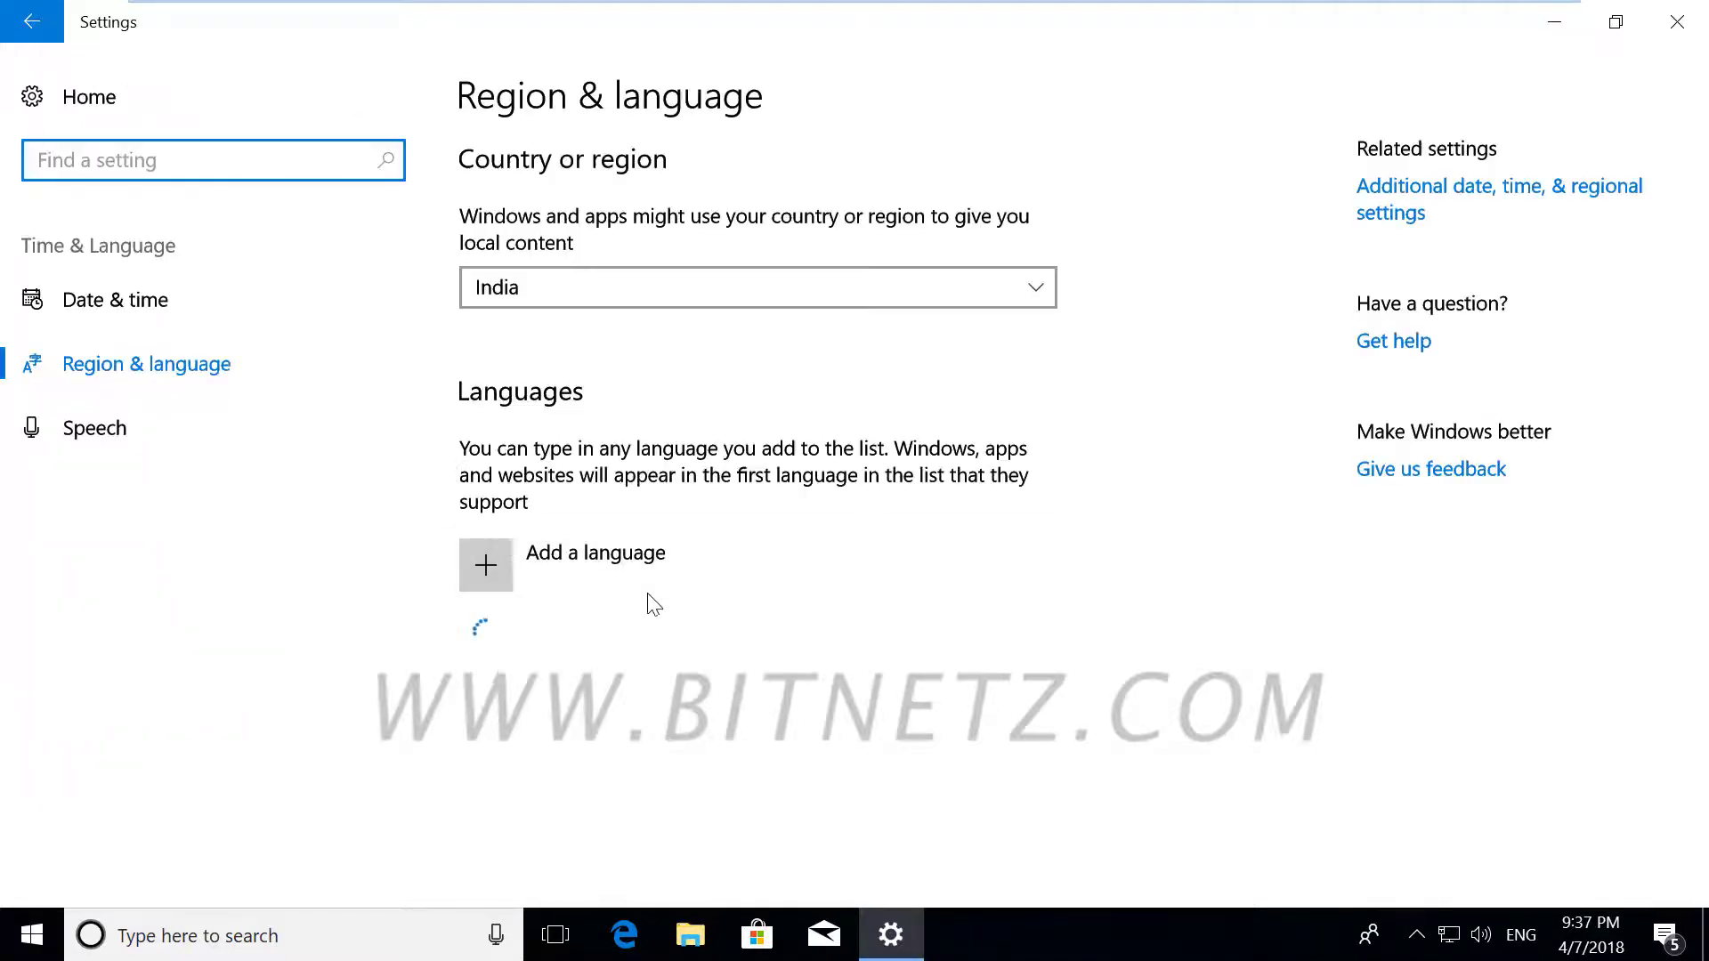
{"action": "left_click", "coordinate": [610, 735]}
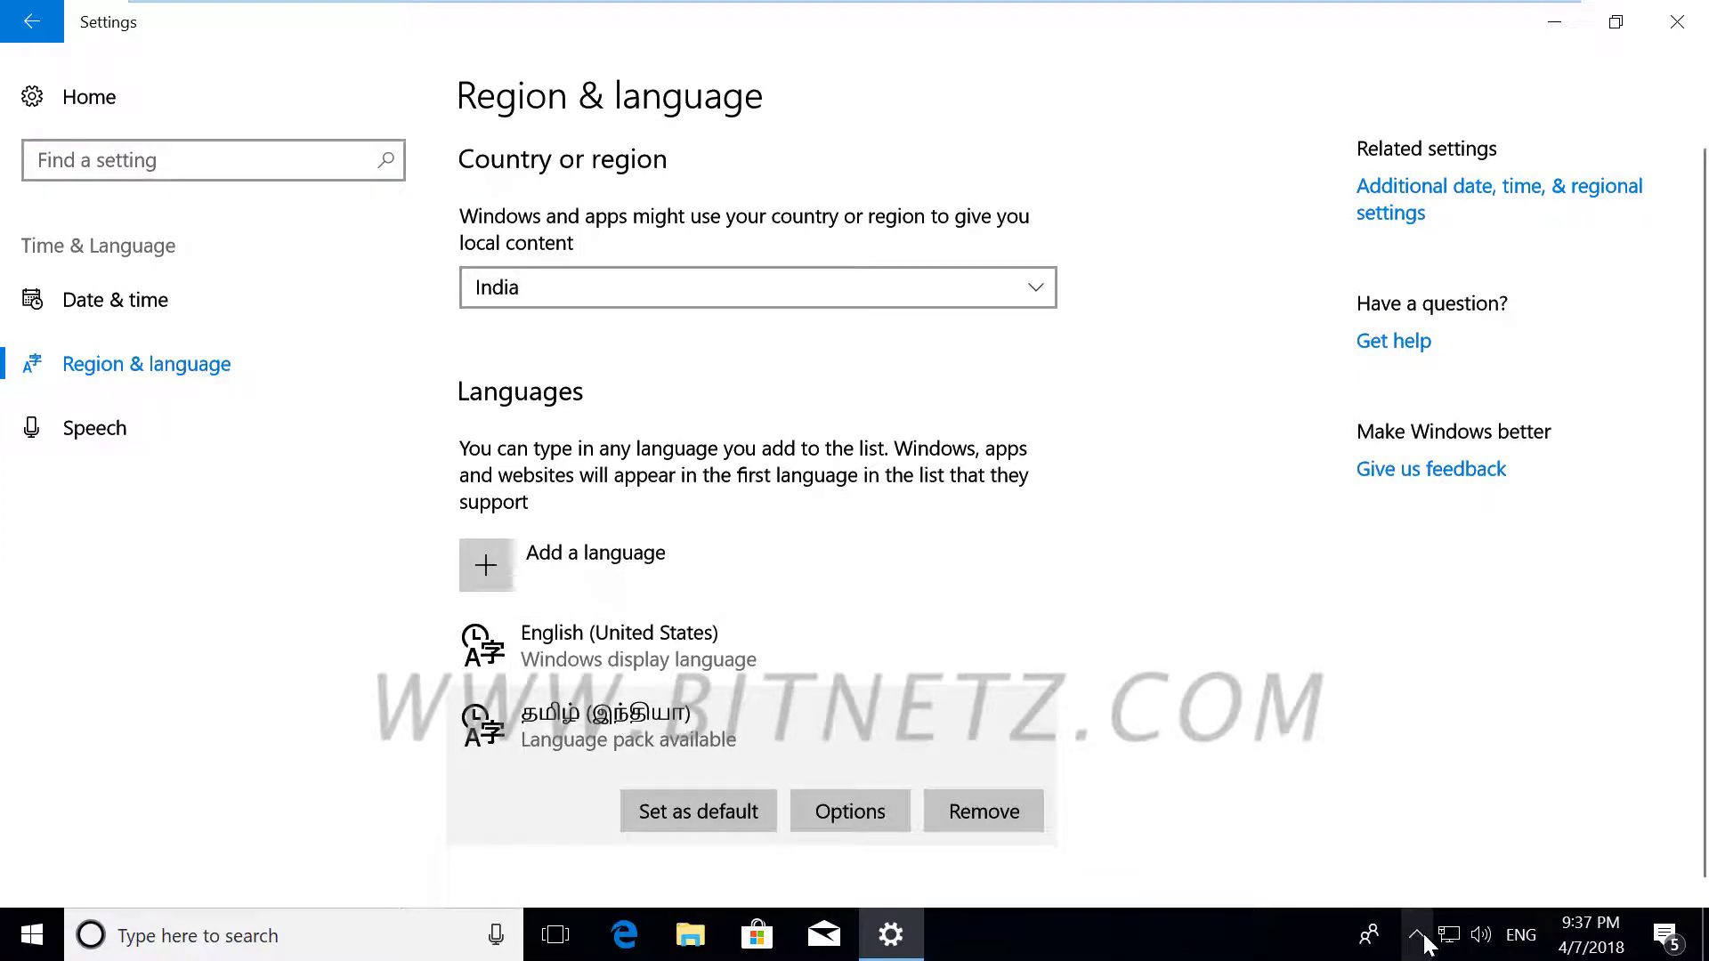
{"action": "left_click", "coordinate": [1524, 947]}
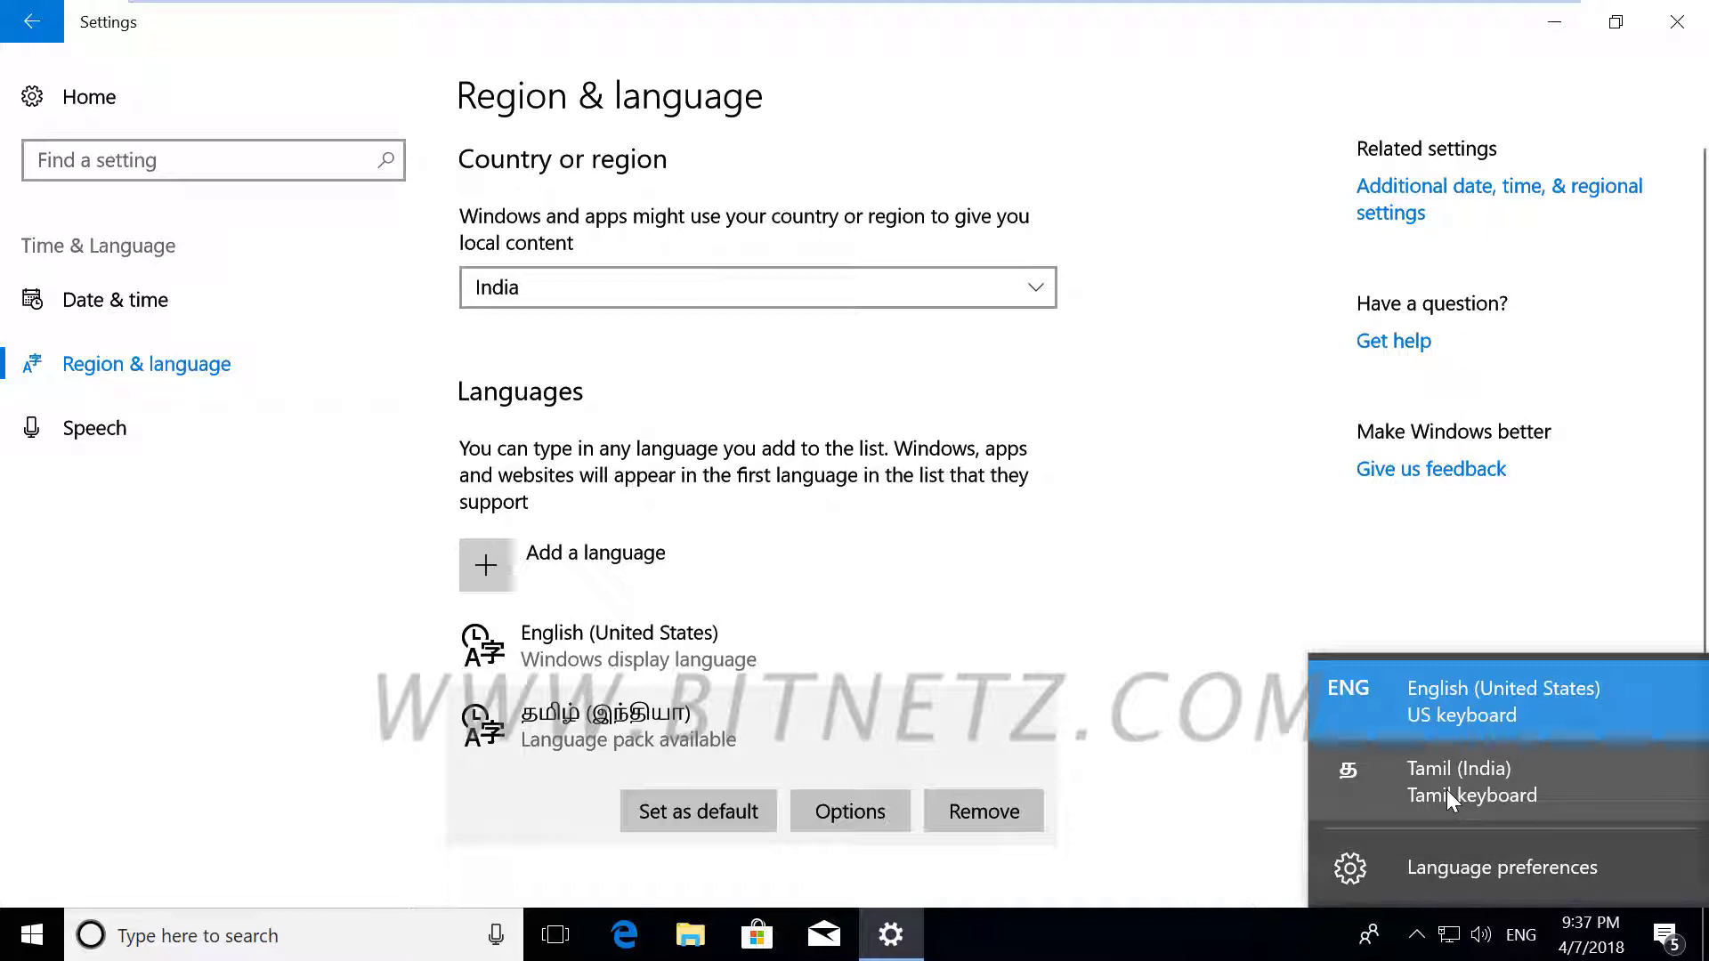
- Search Windows for "note" and open Notepad
{"action": "left_click", "coordinate": [187, 945]}
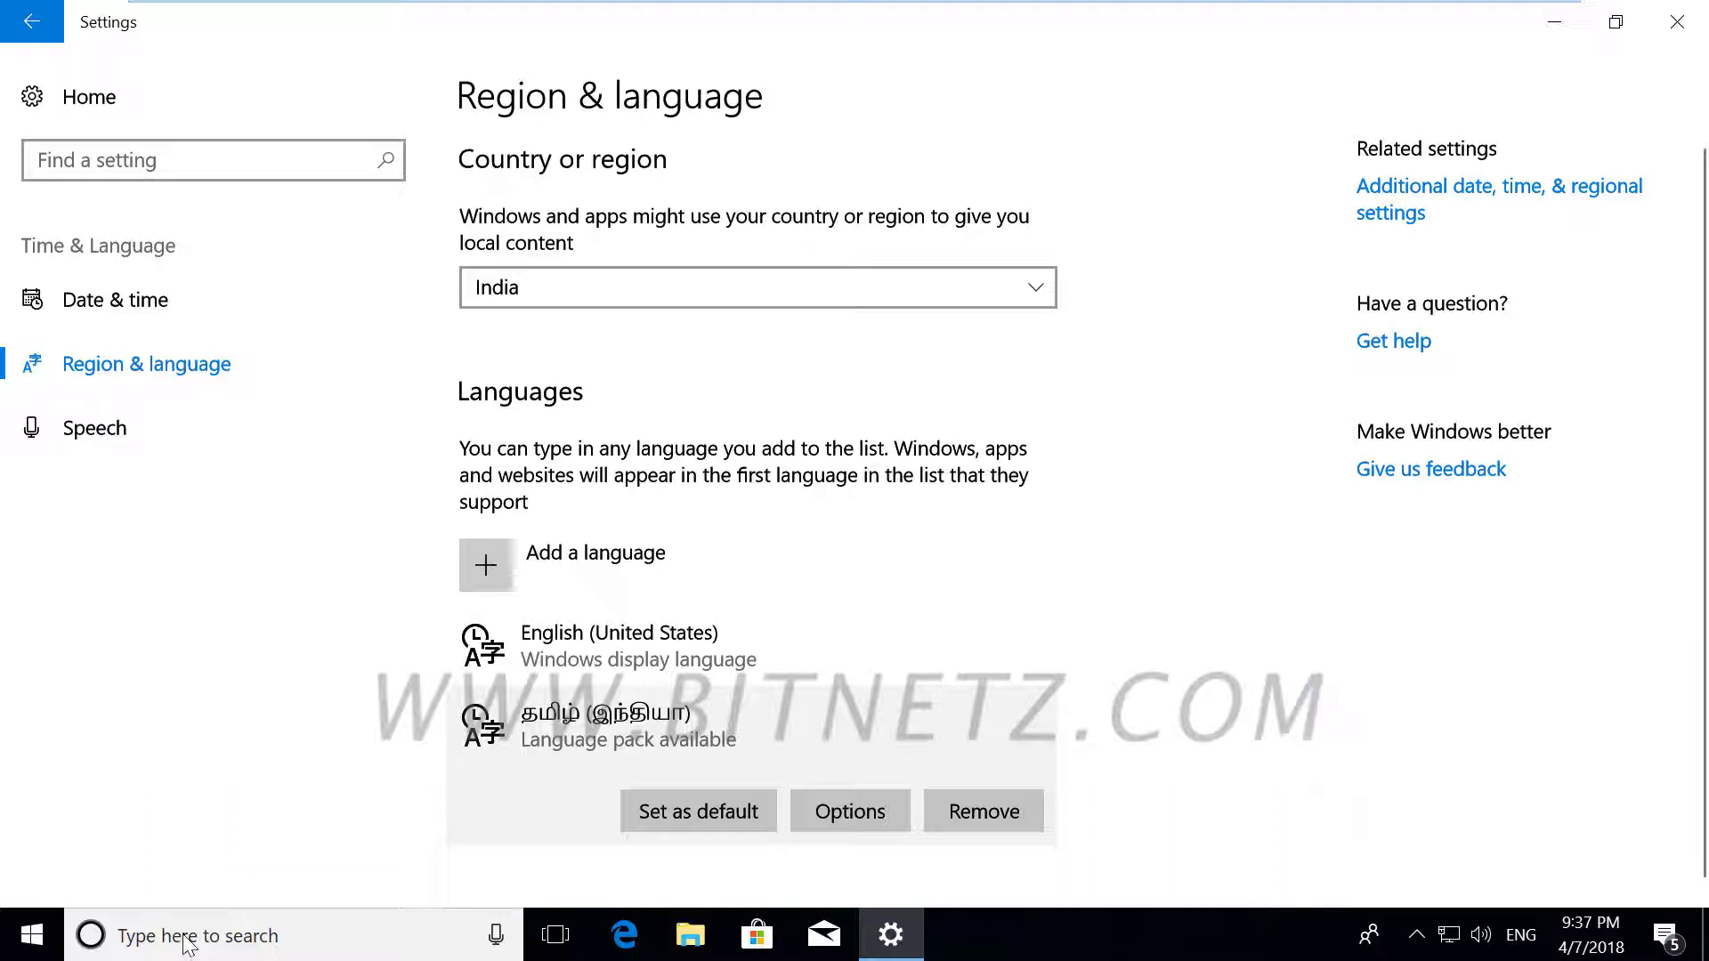
{"action": "left_click", "coordinate": [197, 942]}
{"action": "type", "text": "note"}
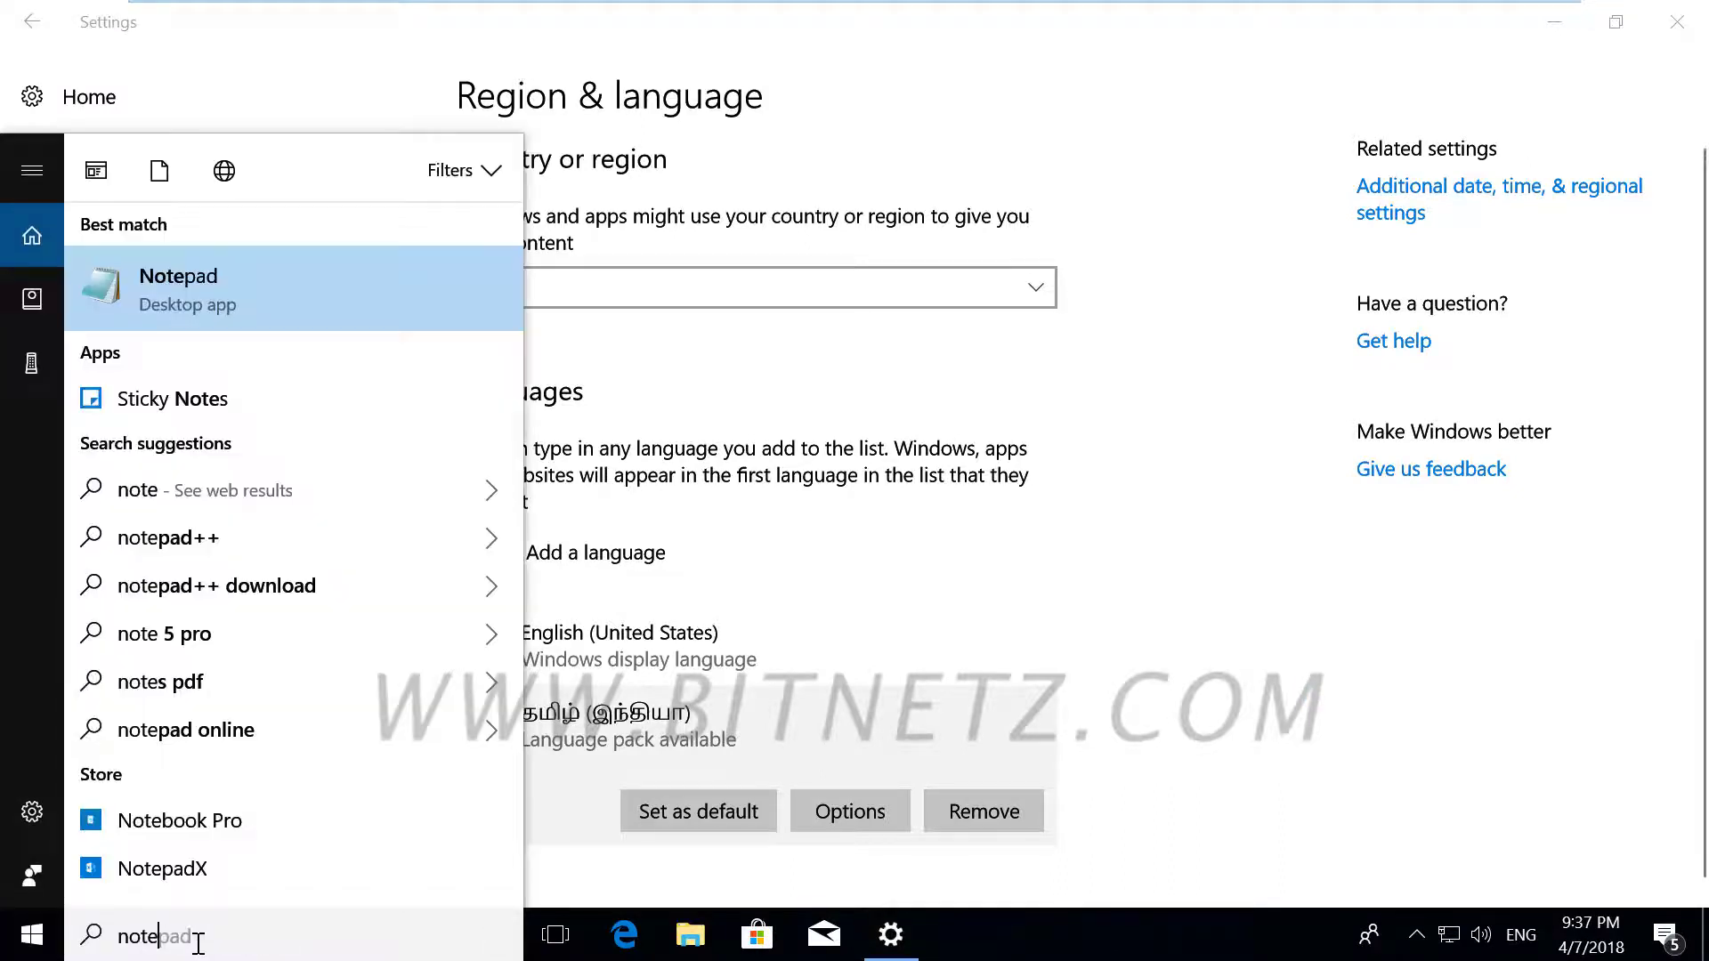
{"action": "key", "text": "Return"}
- Switch the input language to the Tamil (India) keyboard and enter sample Tamil characters in the empty Notepad document
{"action": "left_click", "coordinate": [1523, 935]}
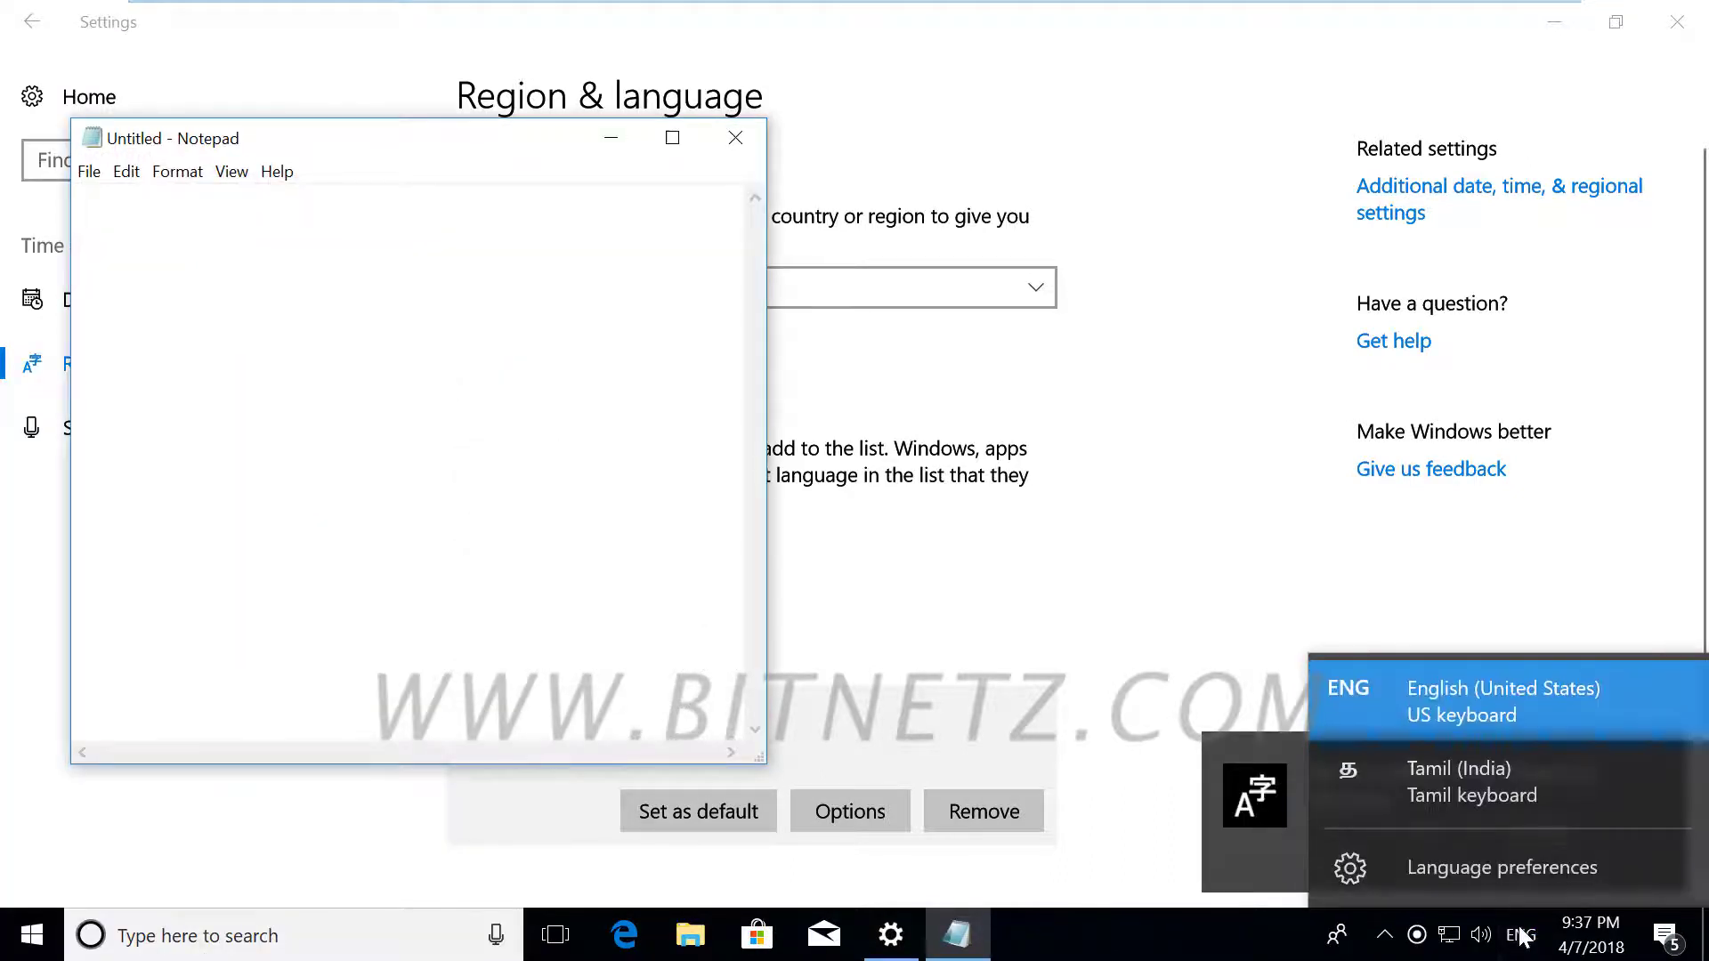
{"action": "left_click", "coordinate": [1466, 779]}
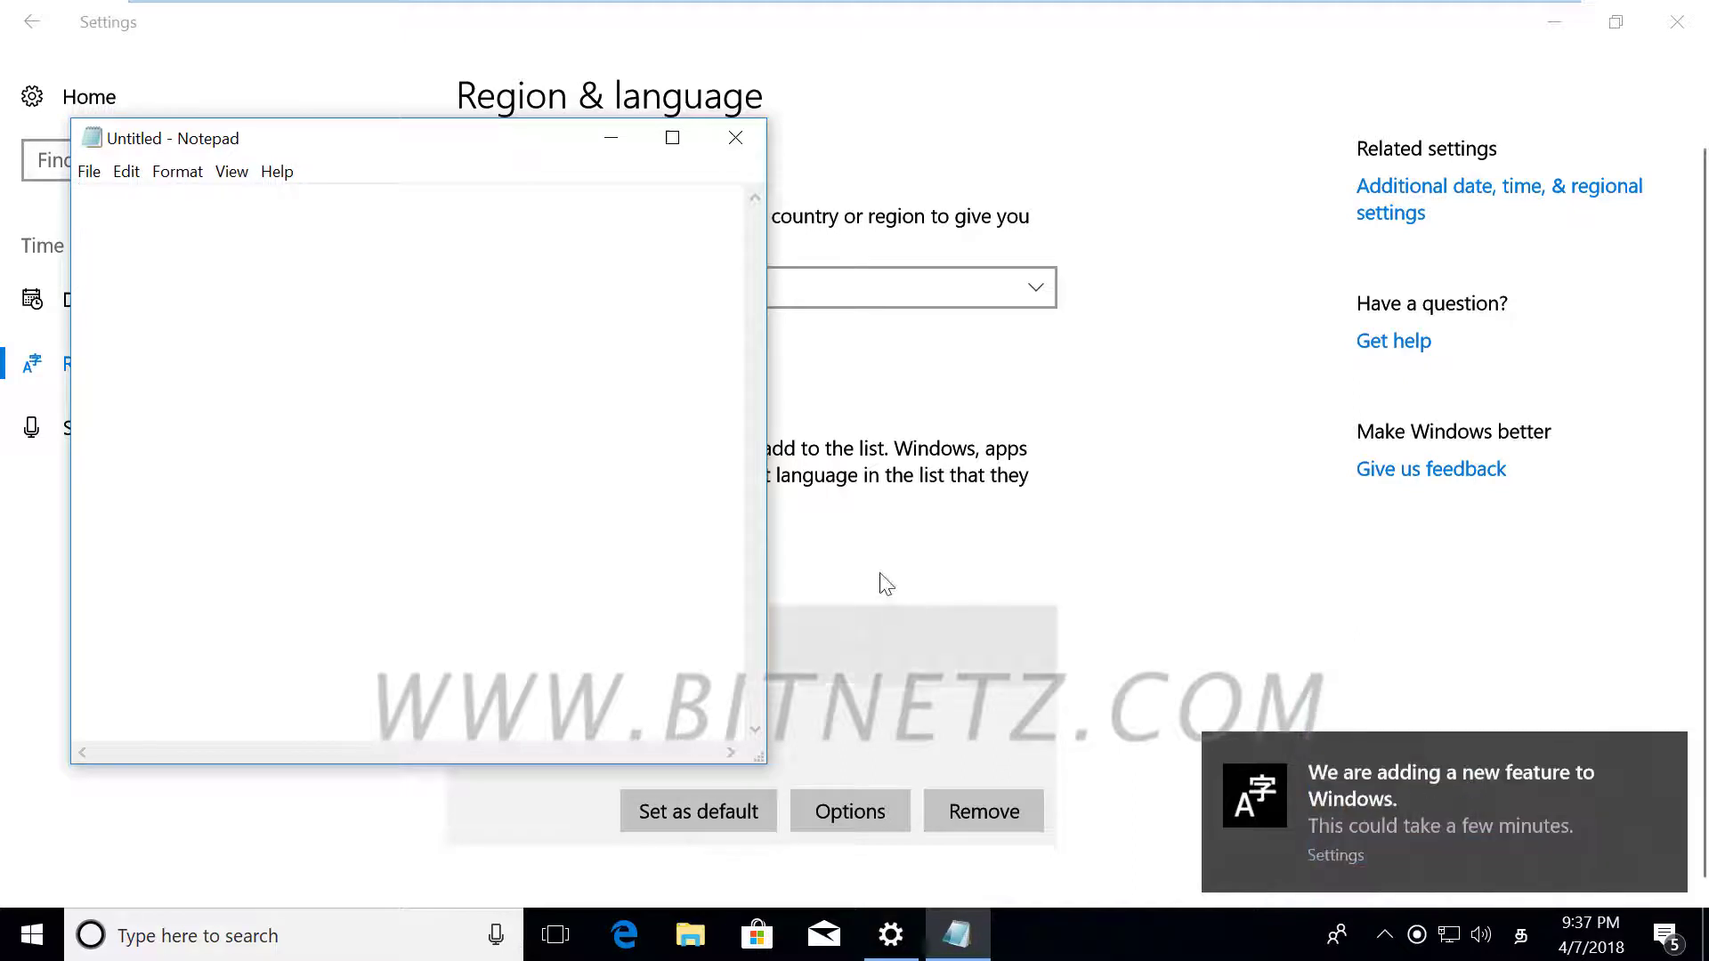
{"action": "type", "text": "ா"}
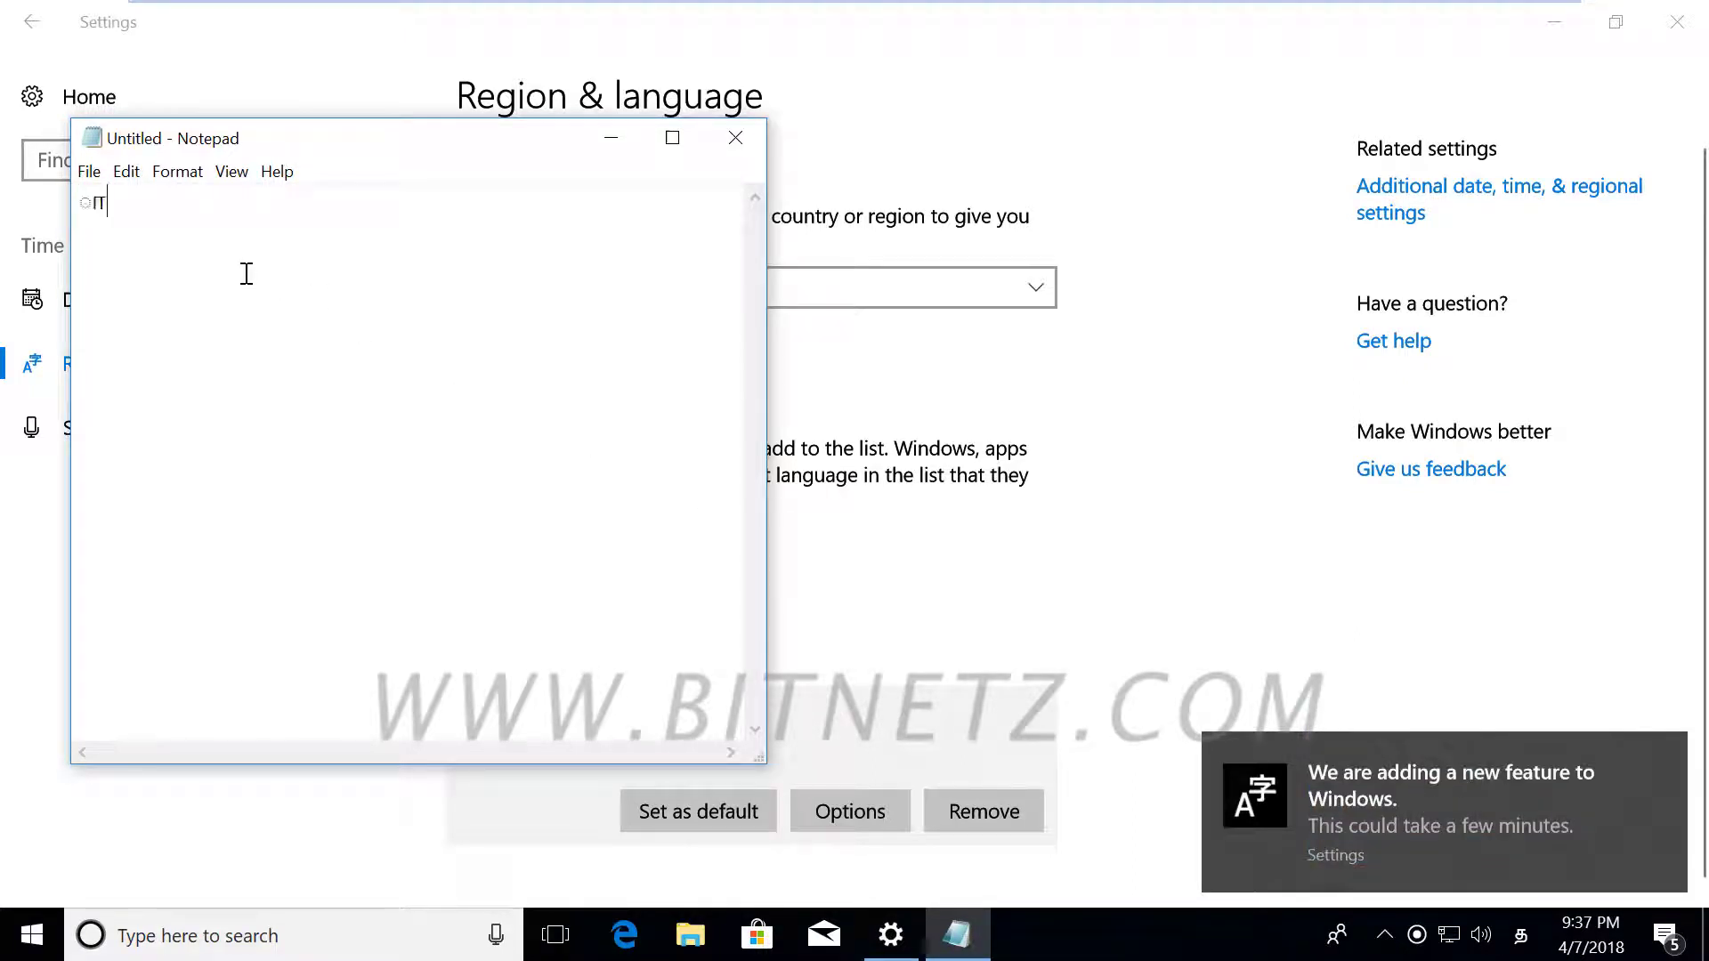
{"action": "type", "text": "ஞ்ிபரபகக"}
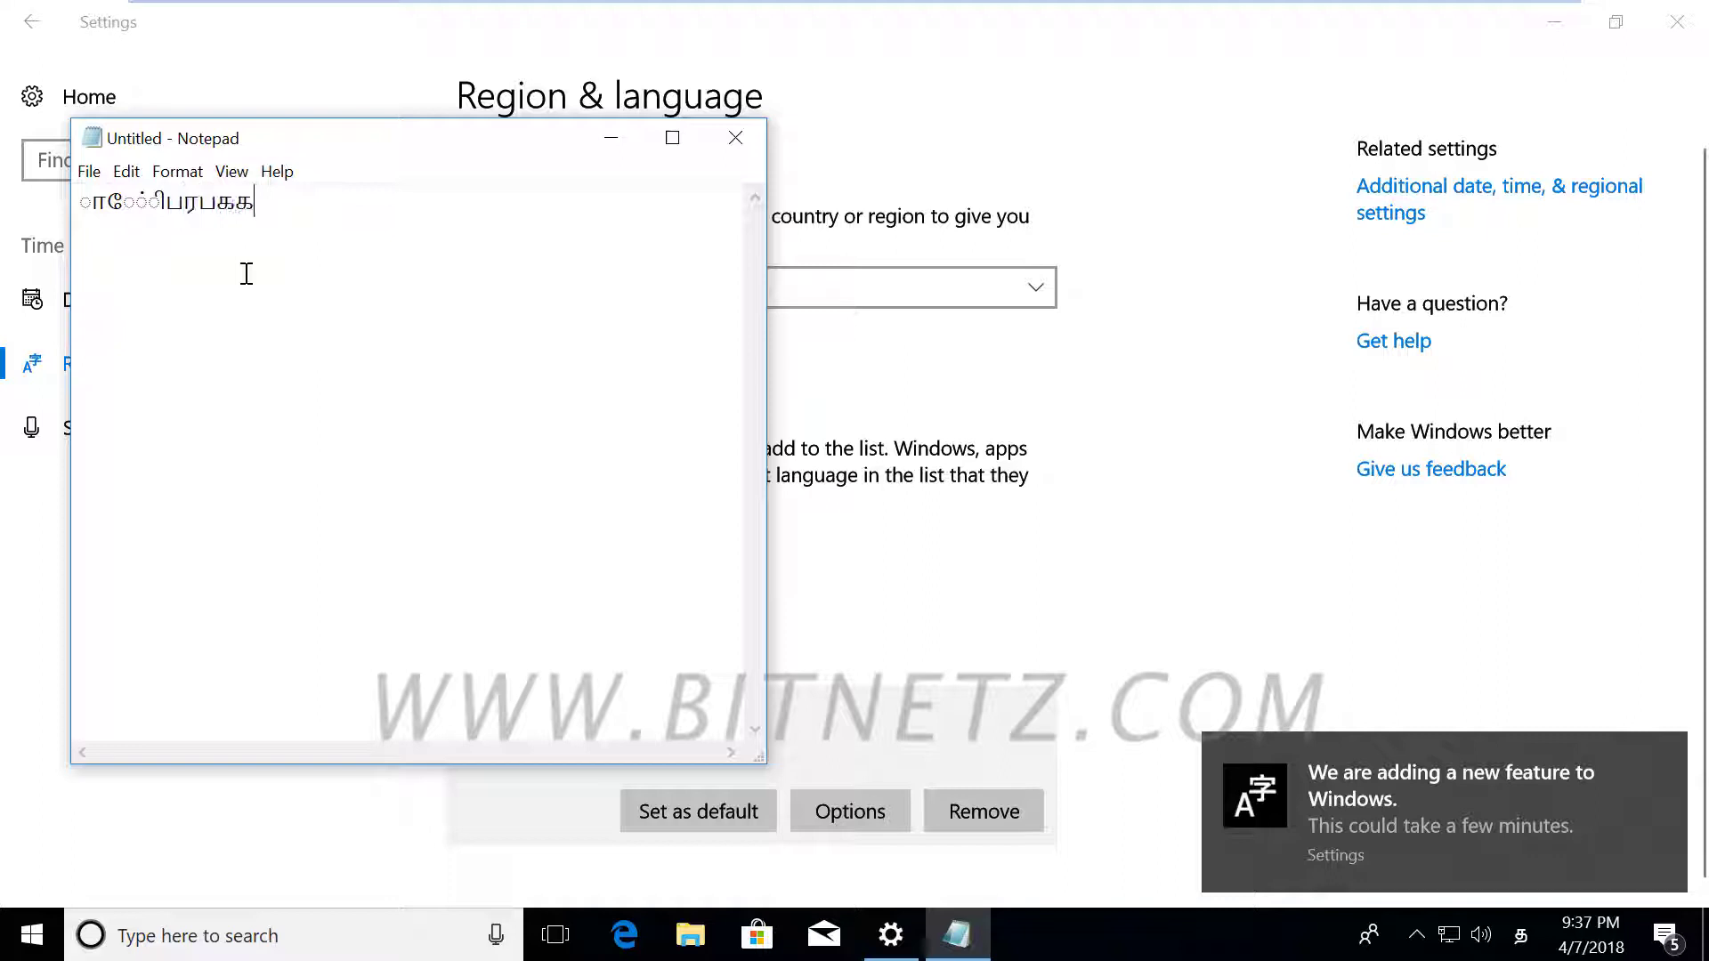
- Switch to the English (United States) keyboard and add "dfasf" after the Tamil characters on the first line
{"action": "left_click", "coordinate": [1519, 936]}
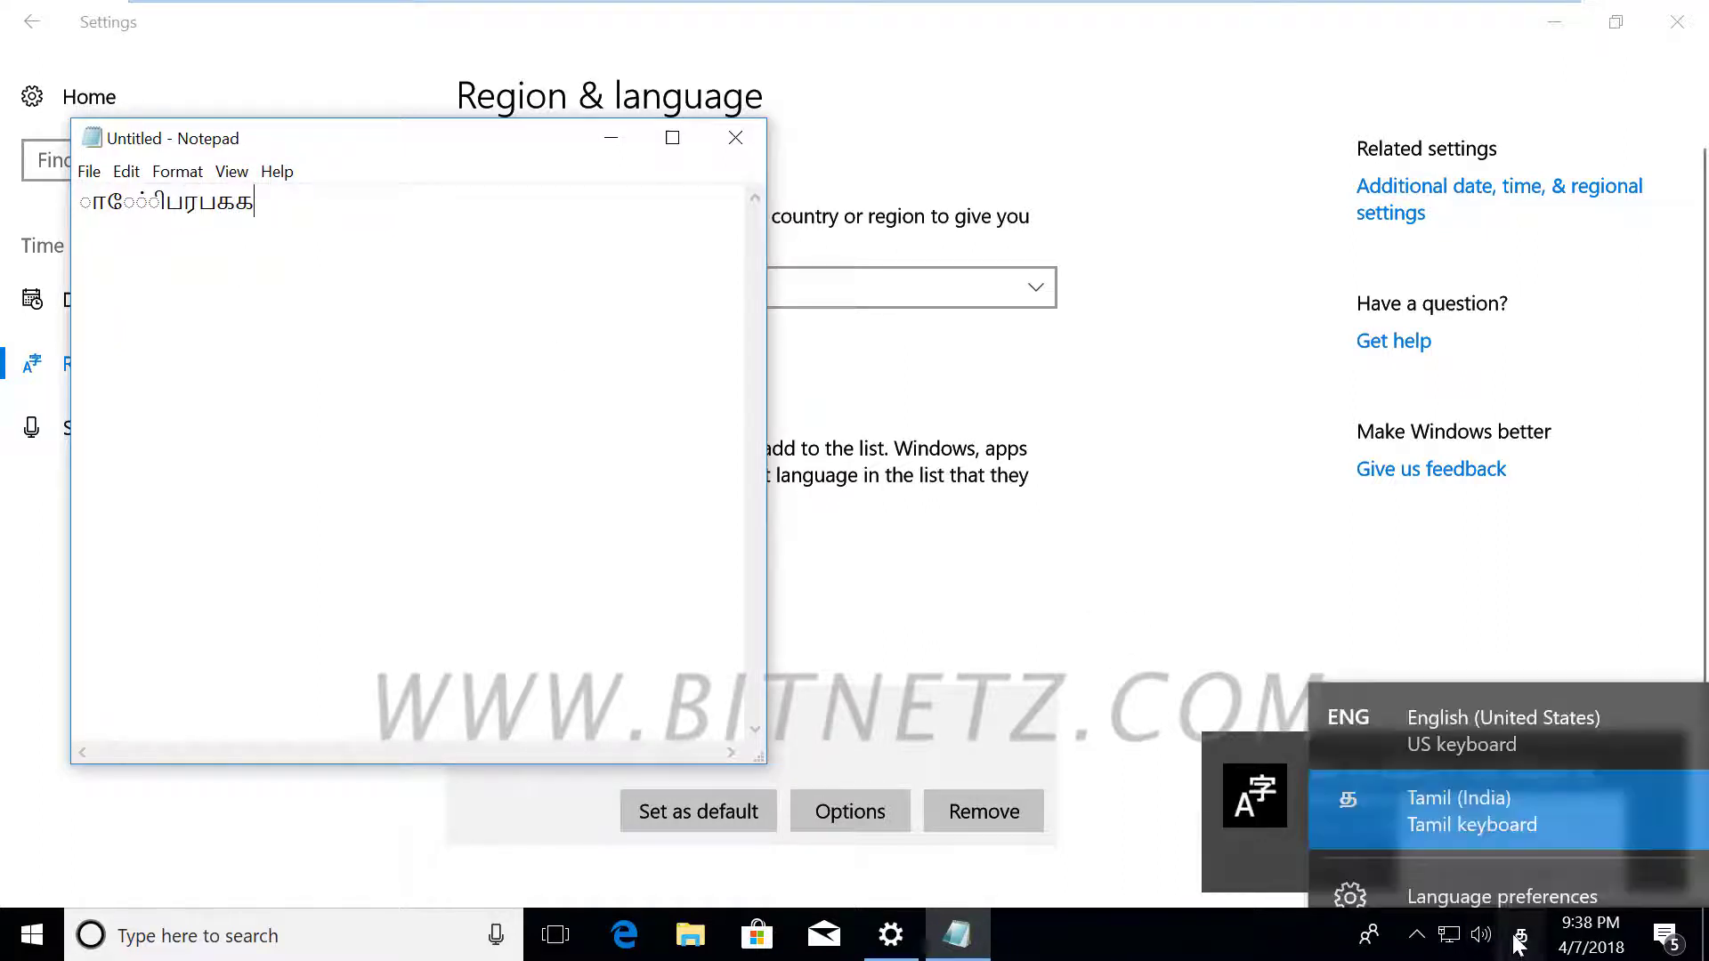
{"action": "left_click", "coordinate": [1442, 694]}
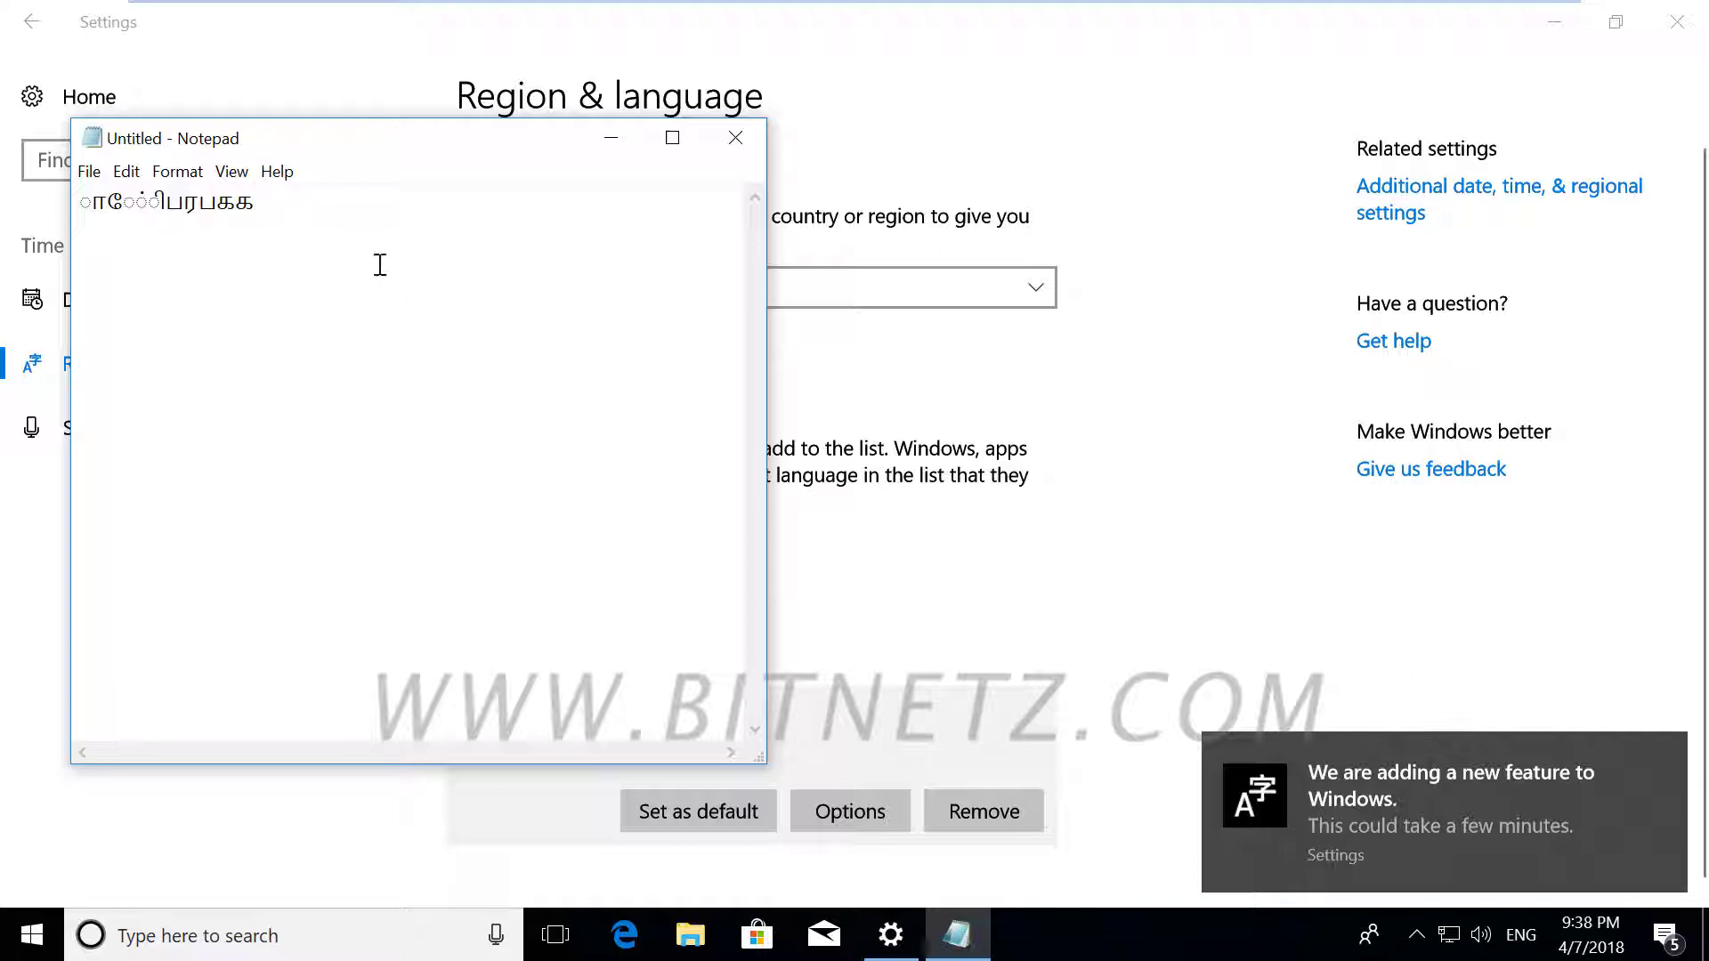
{"action": "type", "text": "dfasf"}
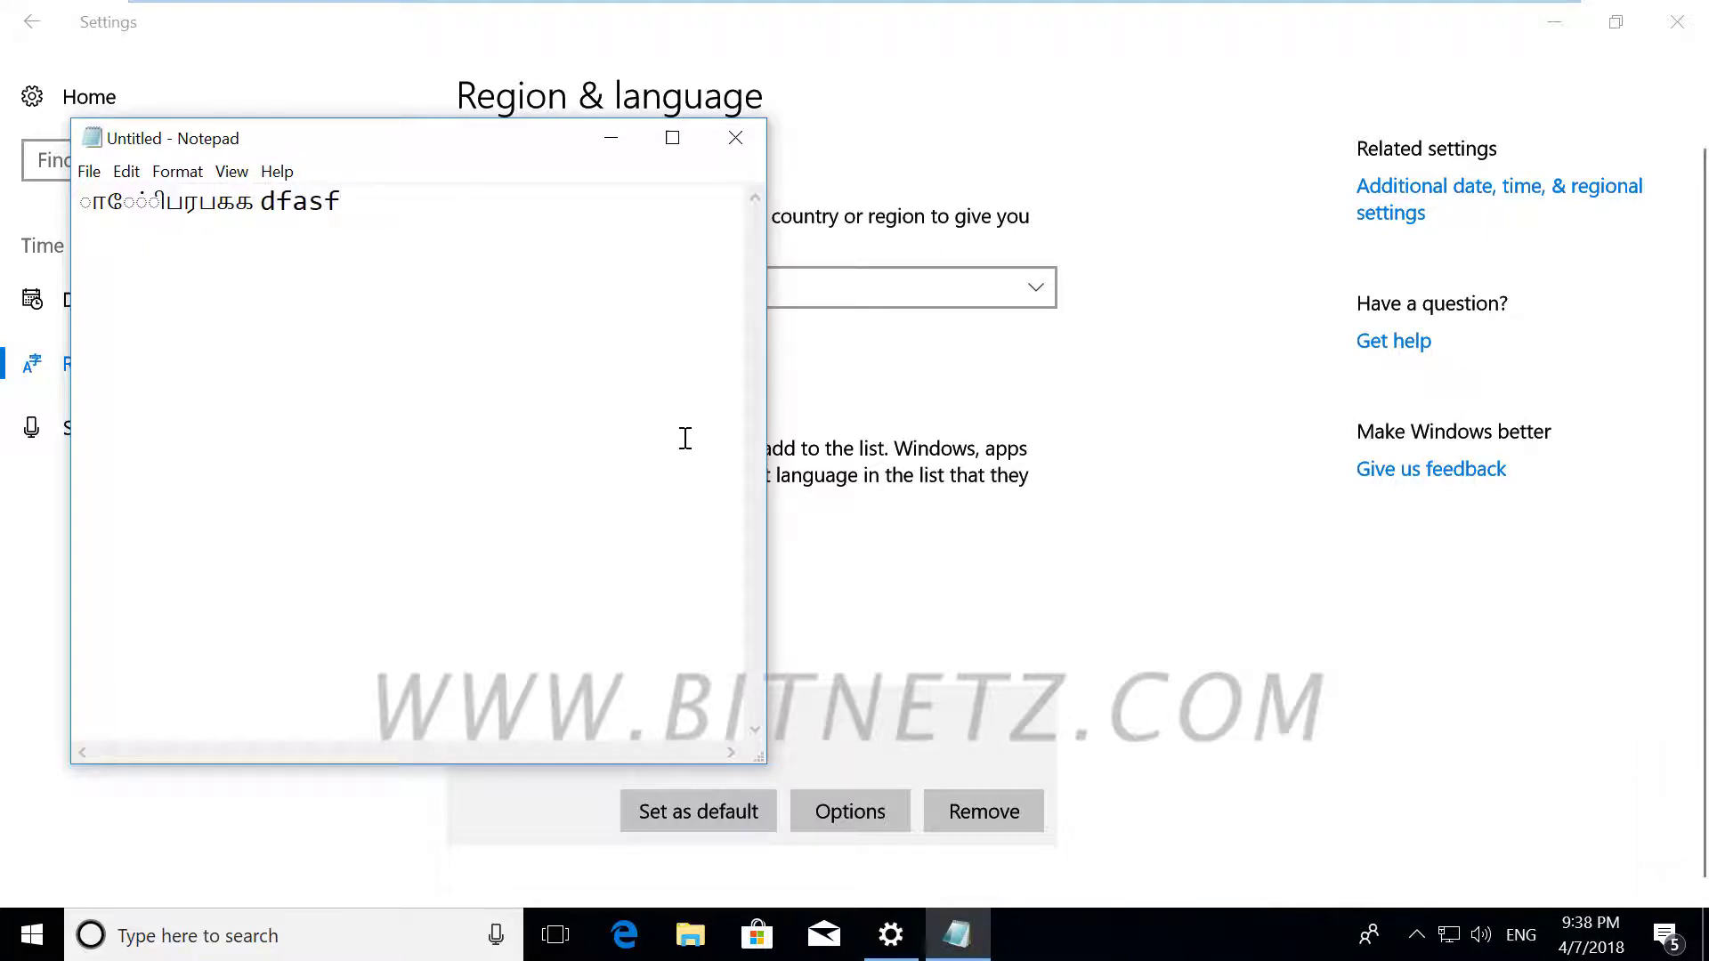
- Switch back to the Tamil (India) keyboard and enter sample Tamil characters on a second line
{"action": "left_click", "coordinate": [1521, 936]}
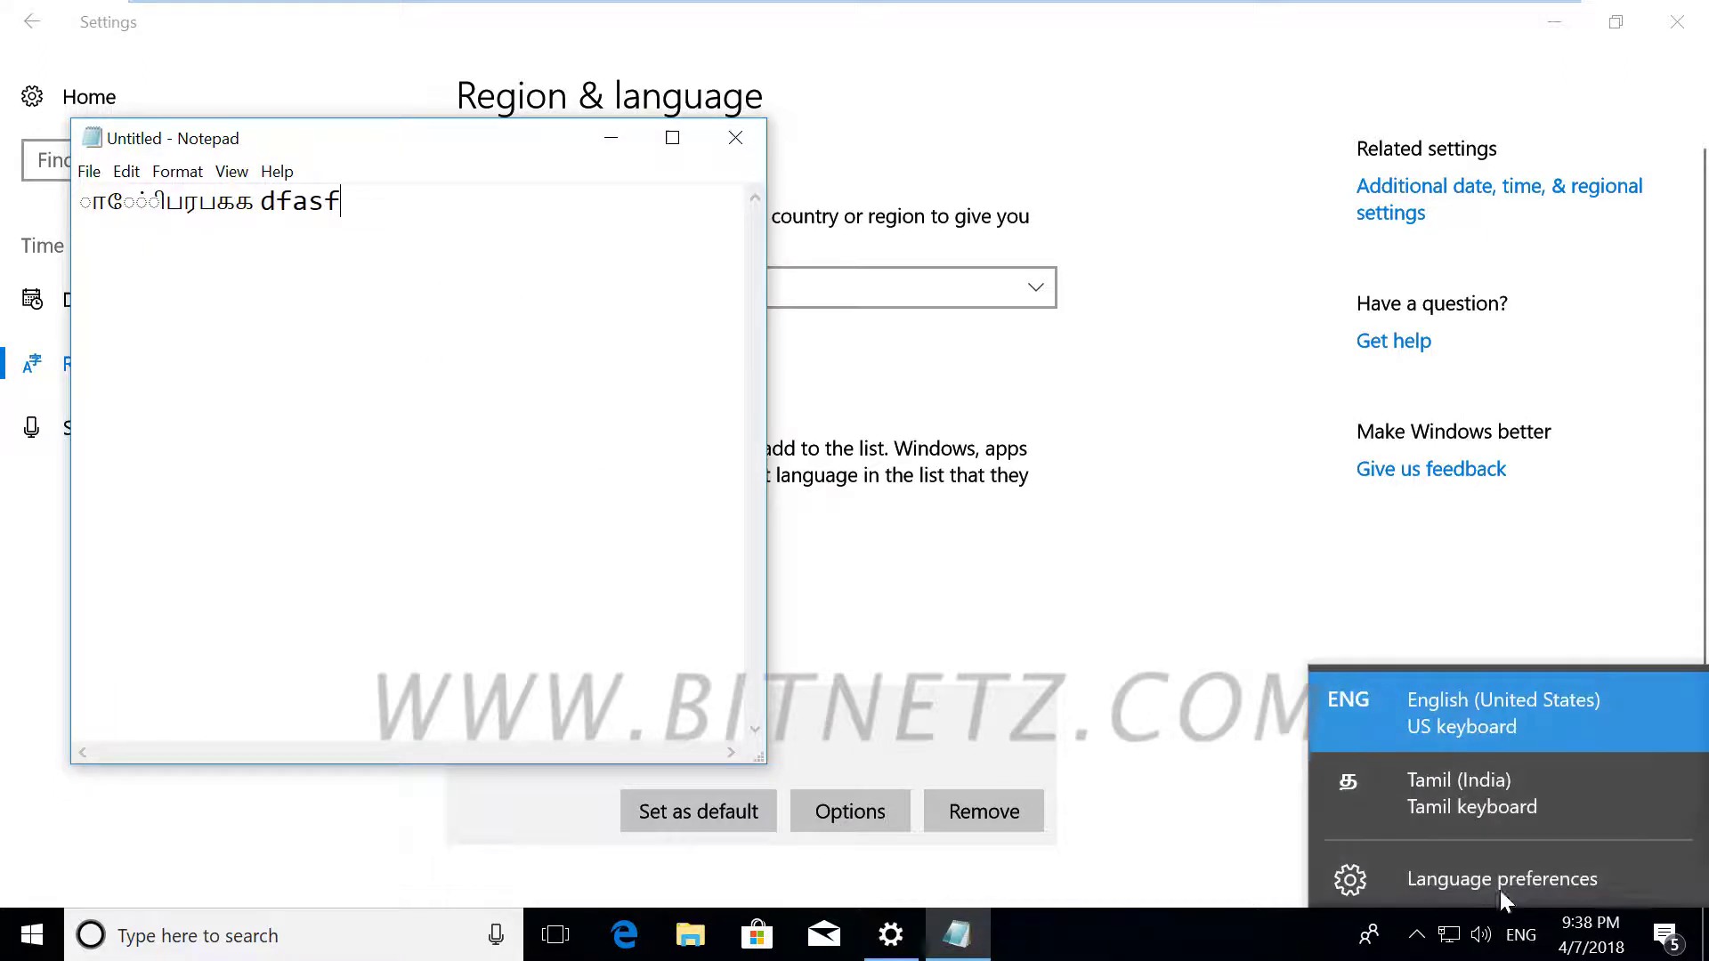
{"action": "left_click", "coordinate": [1439, 769]}
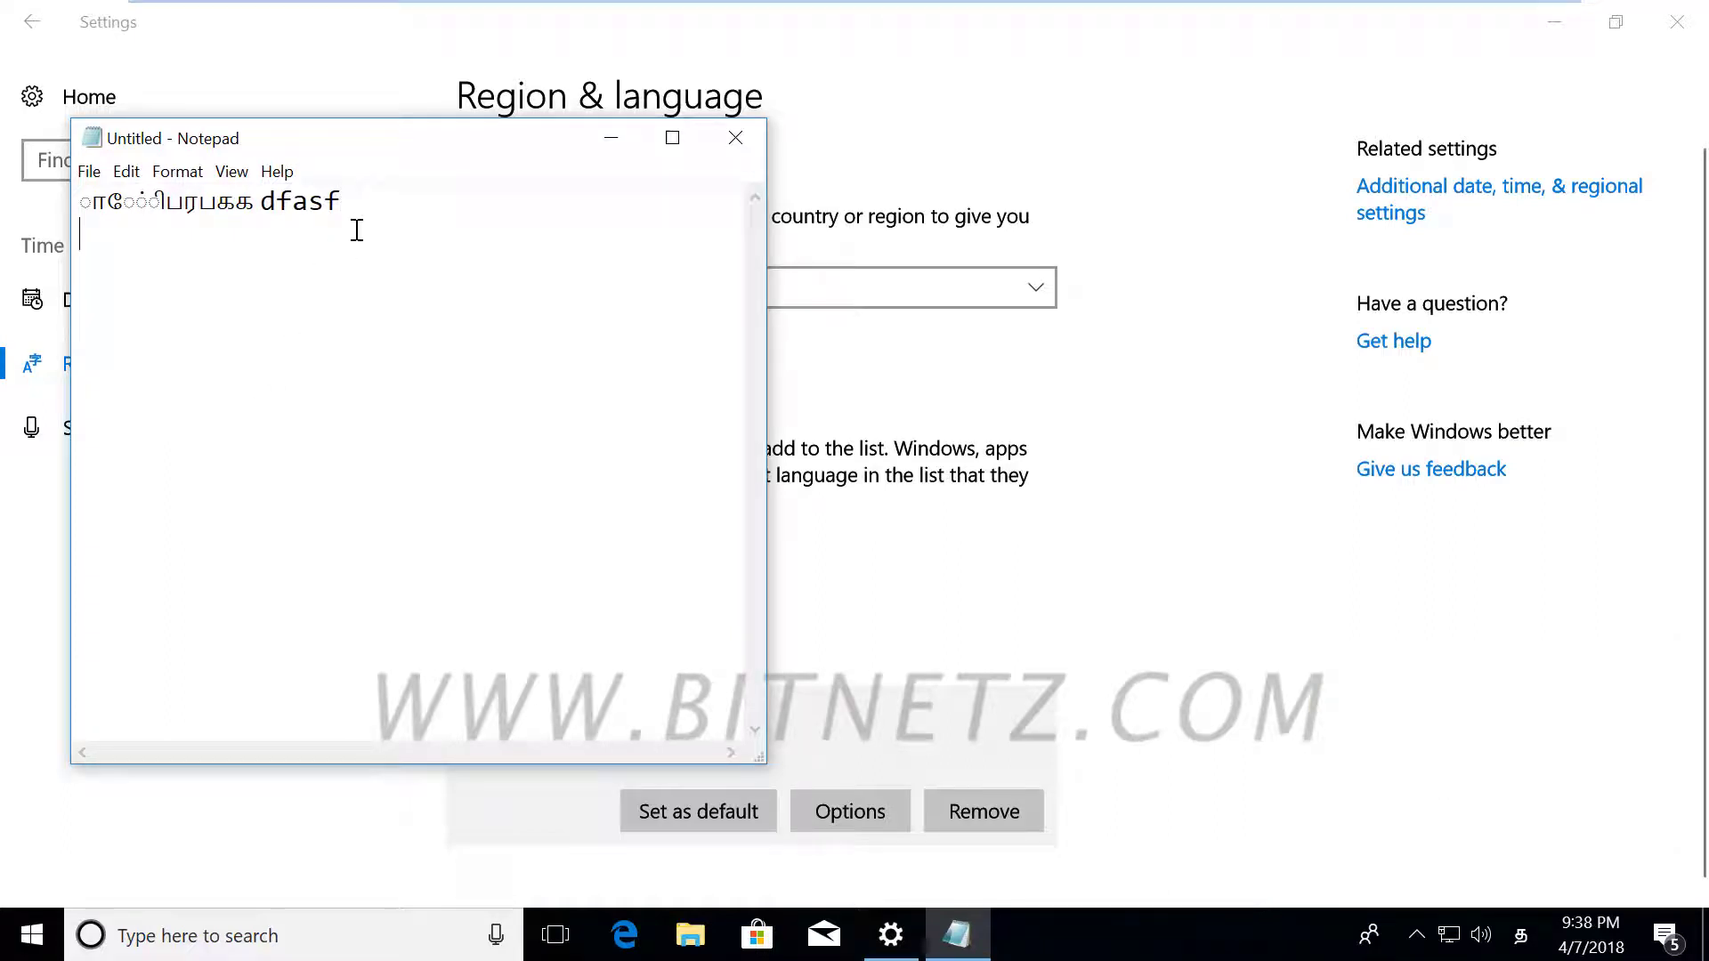
{"action": "type", "text": "்பரருரு"}
- Add "fdsfsdf" to the second line with the English (United States) keyboard and return the input language to Tamil (India)
{"action": "left_click", "coordinate": [1520, 936]}
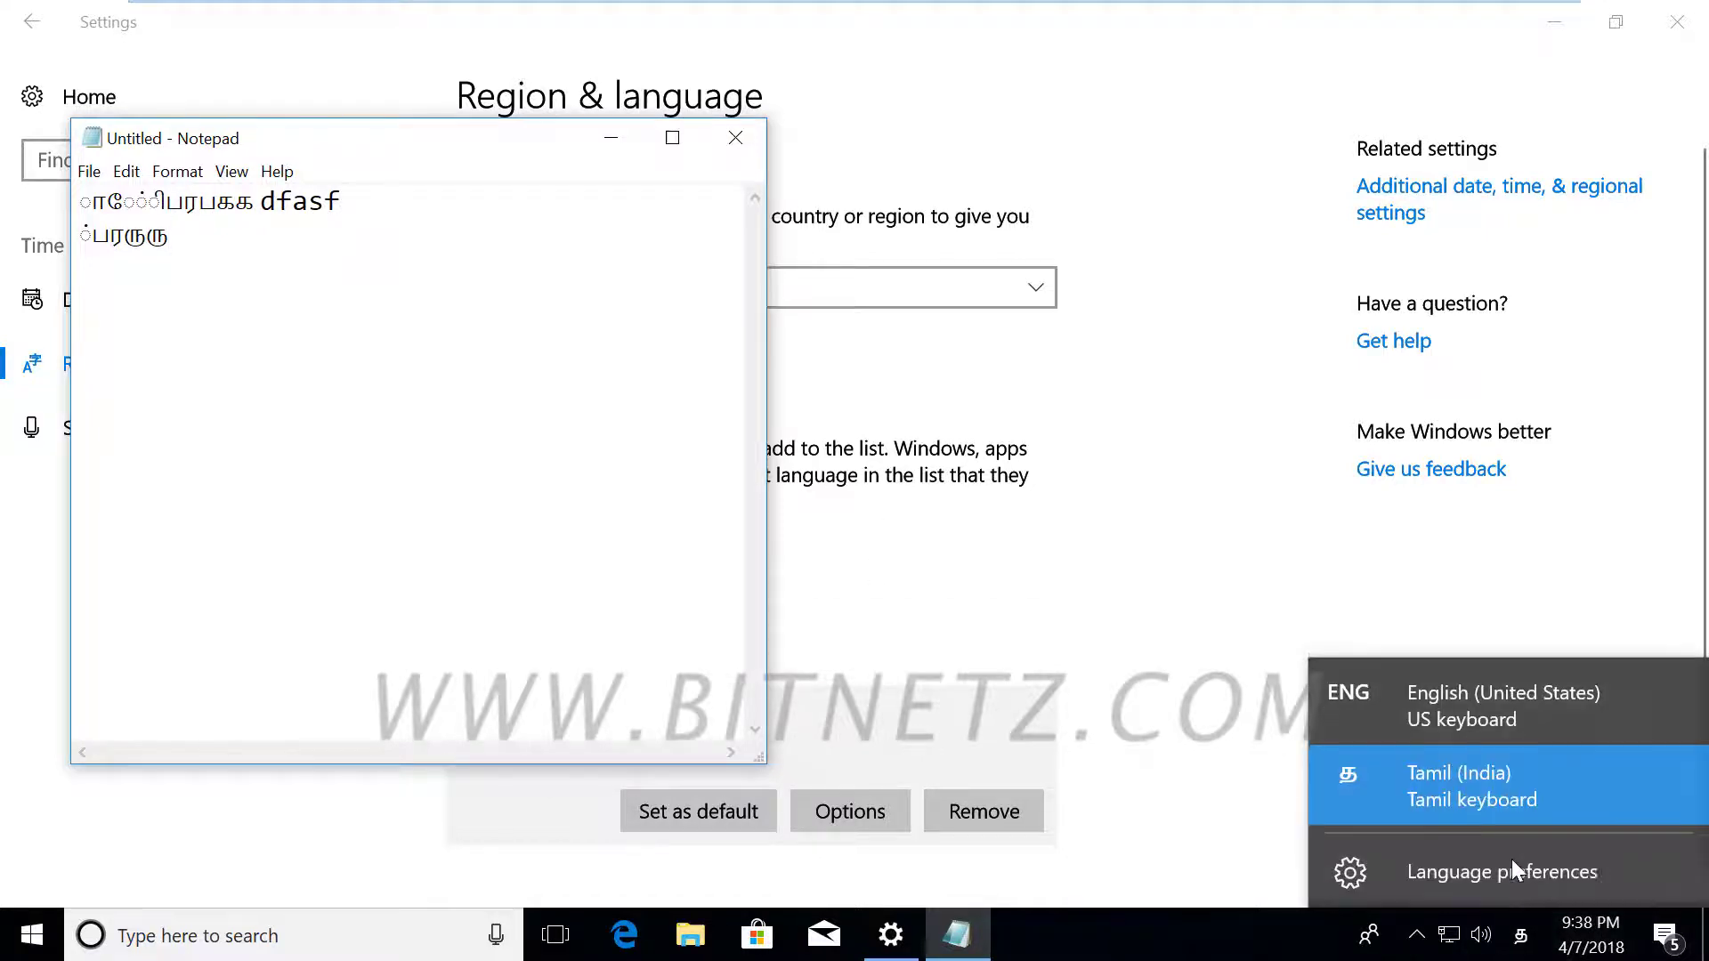
{"action": "left_click", "coordinate": [1450, 696]}
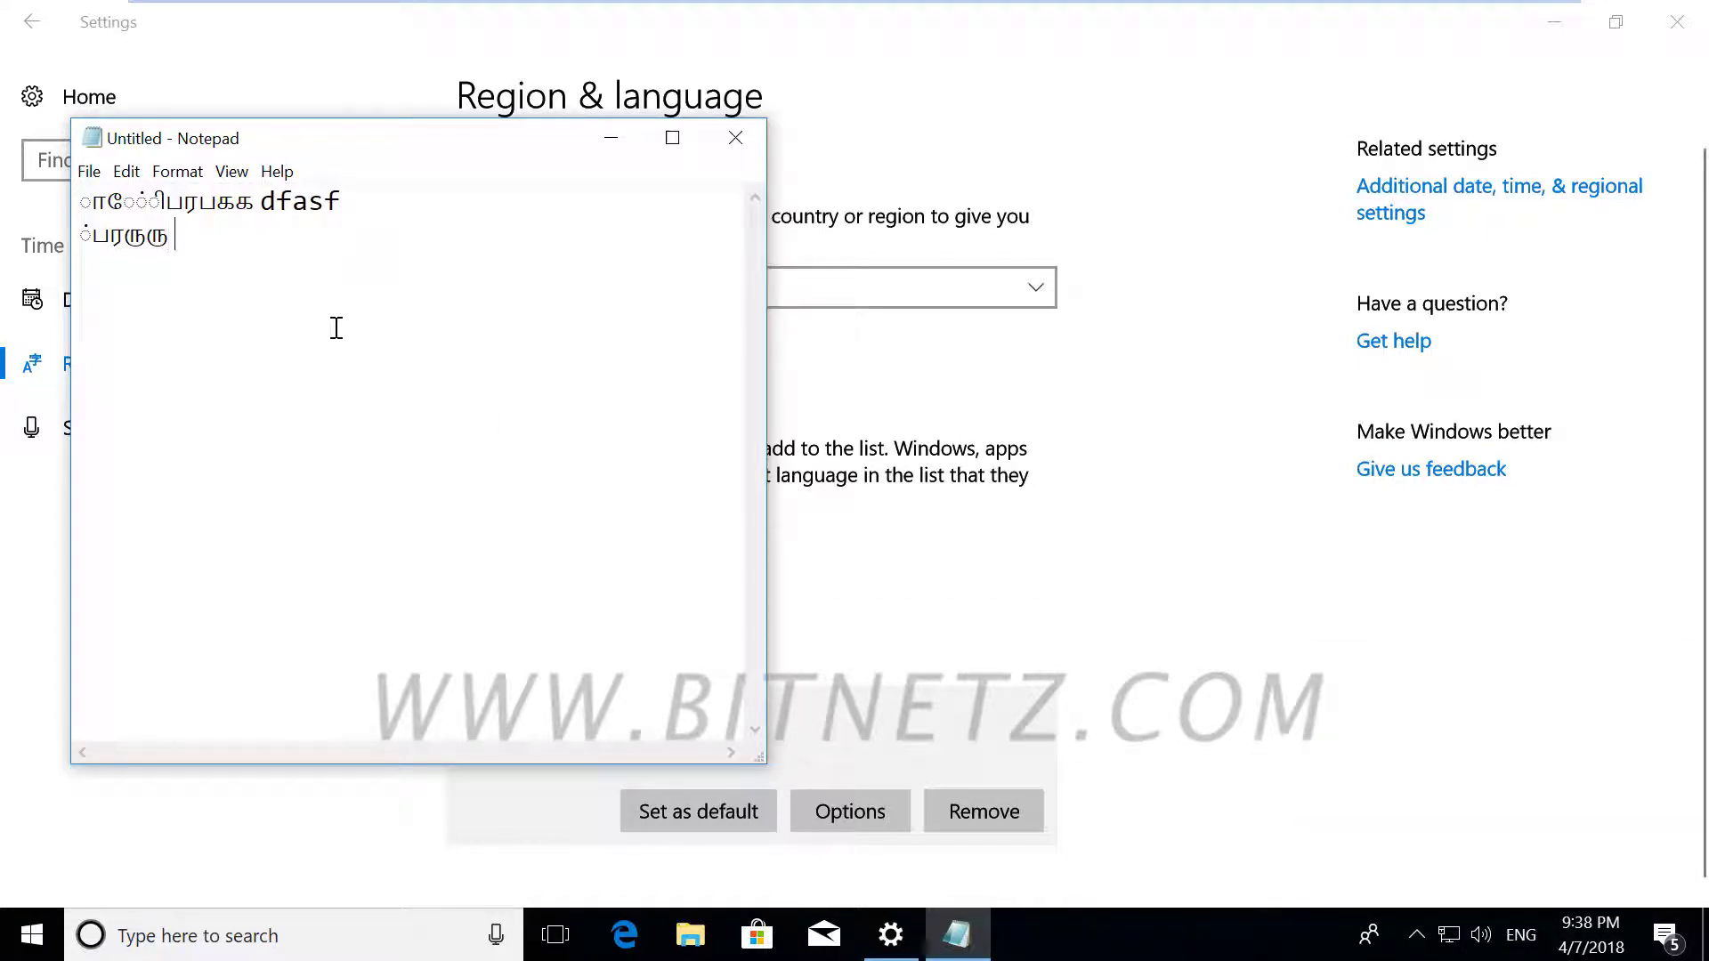
{"action": "type", "text": "fdsfsdf"}
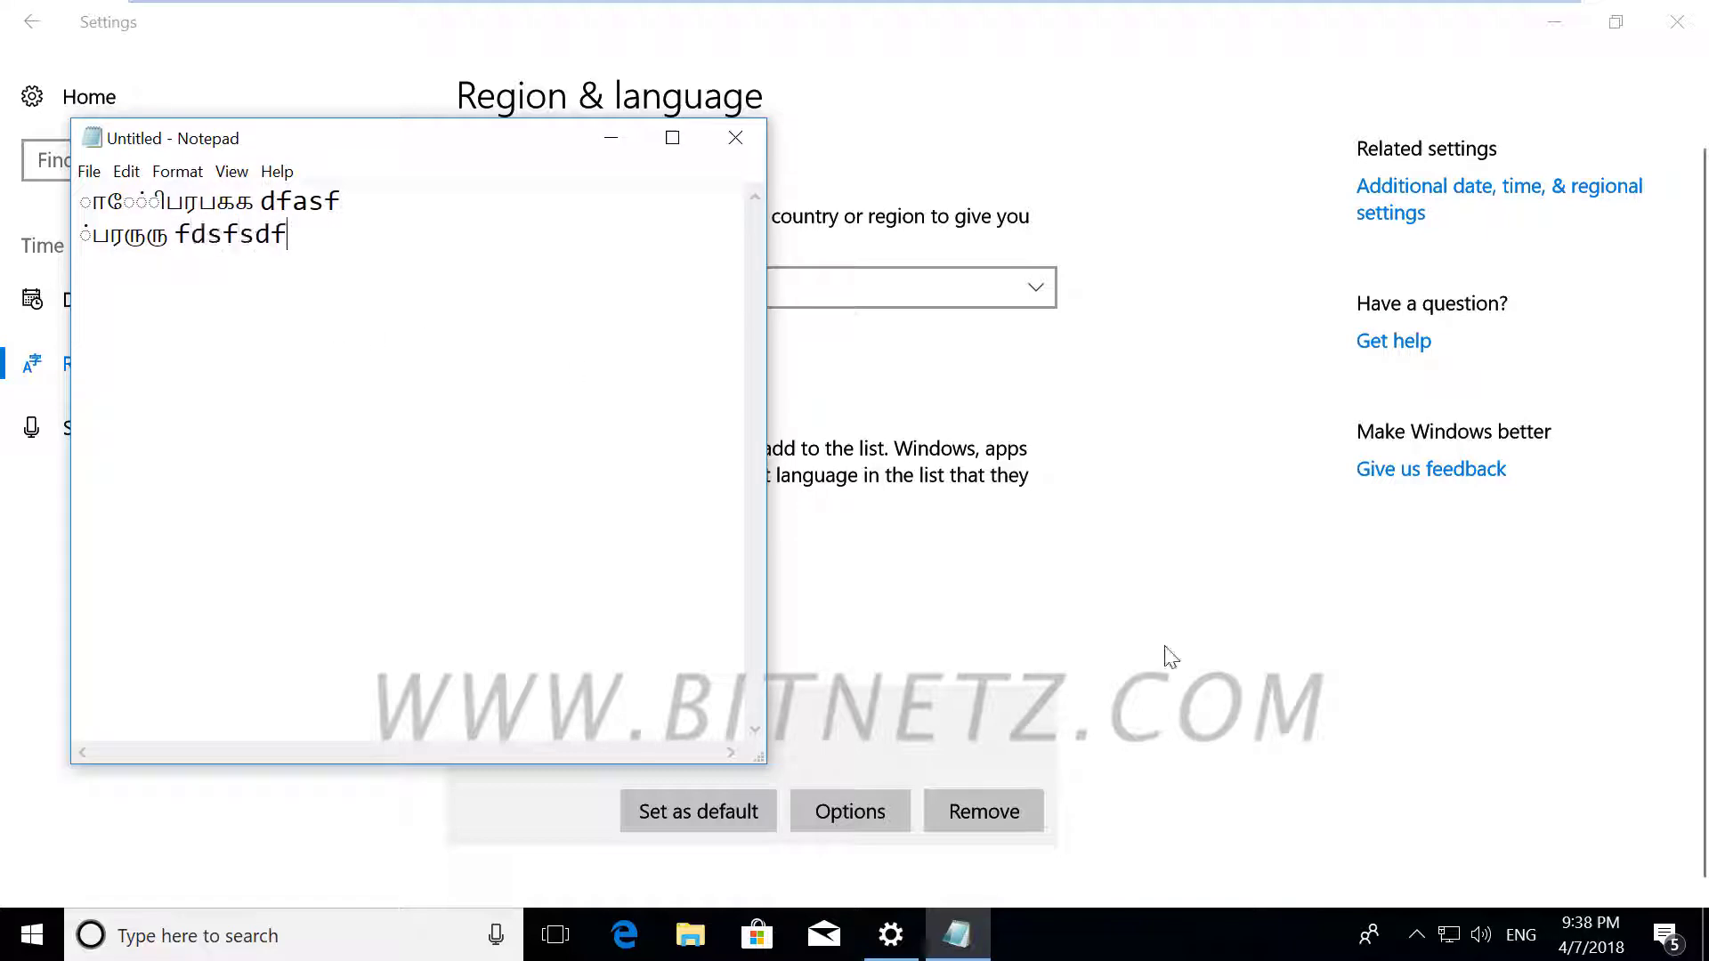
{"action": "left_click", "coordinate": [1520, 935]}
{"action": "left_click", "coordinate": [1467, 780]}
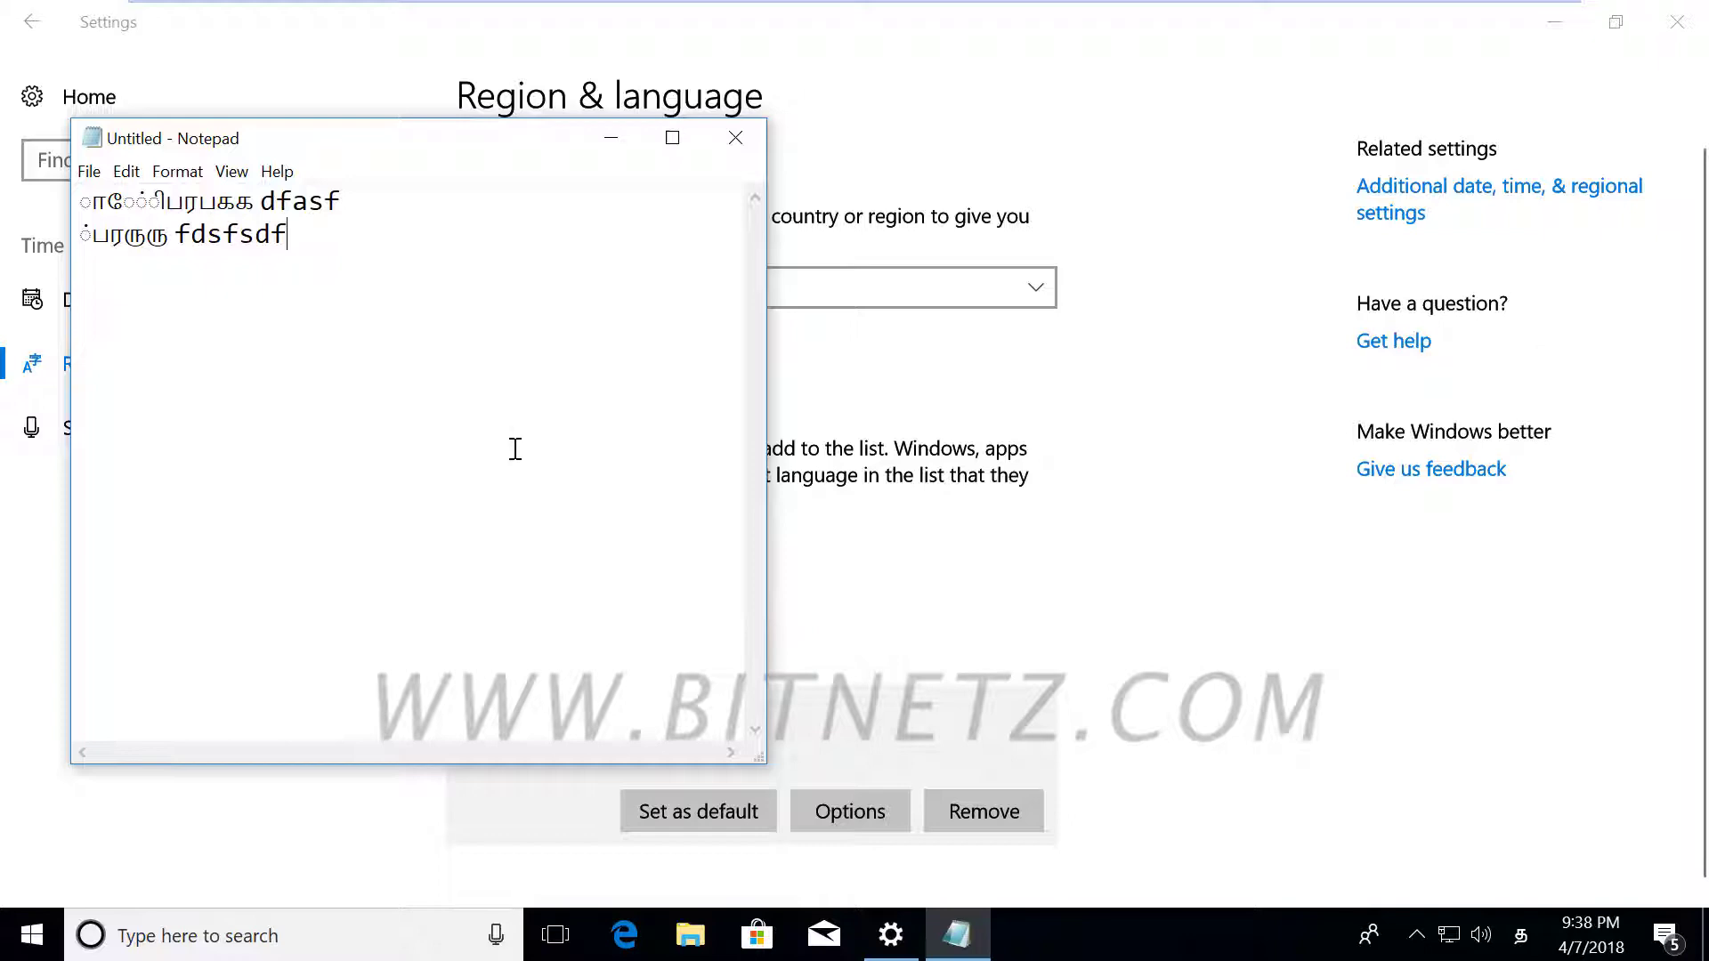
- Extend the second line with sample Tamil characters, "fdfdf" in English and more Tamil characters, then close the document without saving
{"action": "type", "text": "்ே்ேருர"}
{"action": "key", "text": "super+space"}
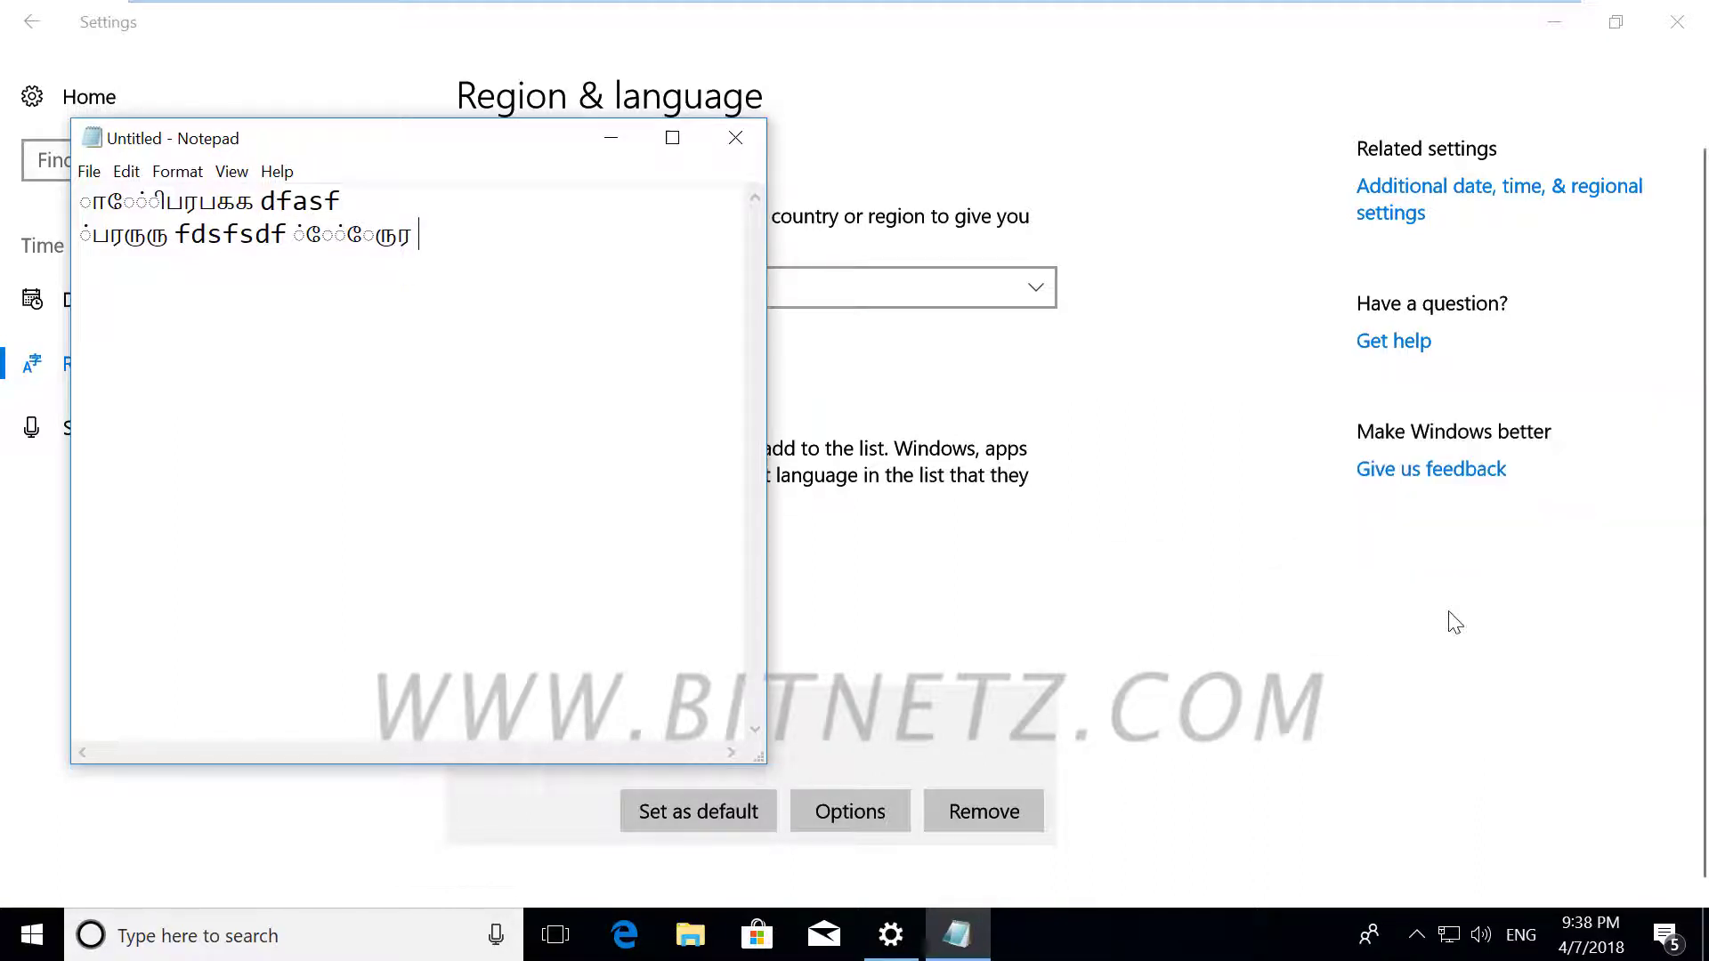
{"action": "type", "text": "dfdf"}
{"action": "key", "text": "super+space"}
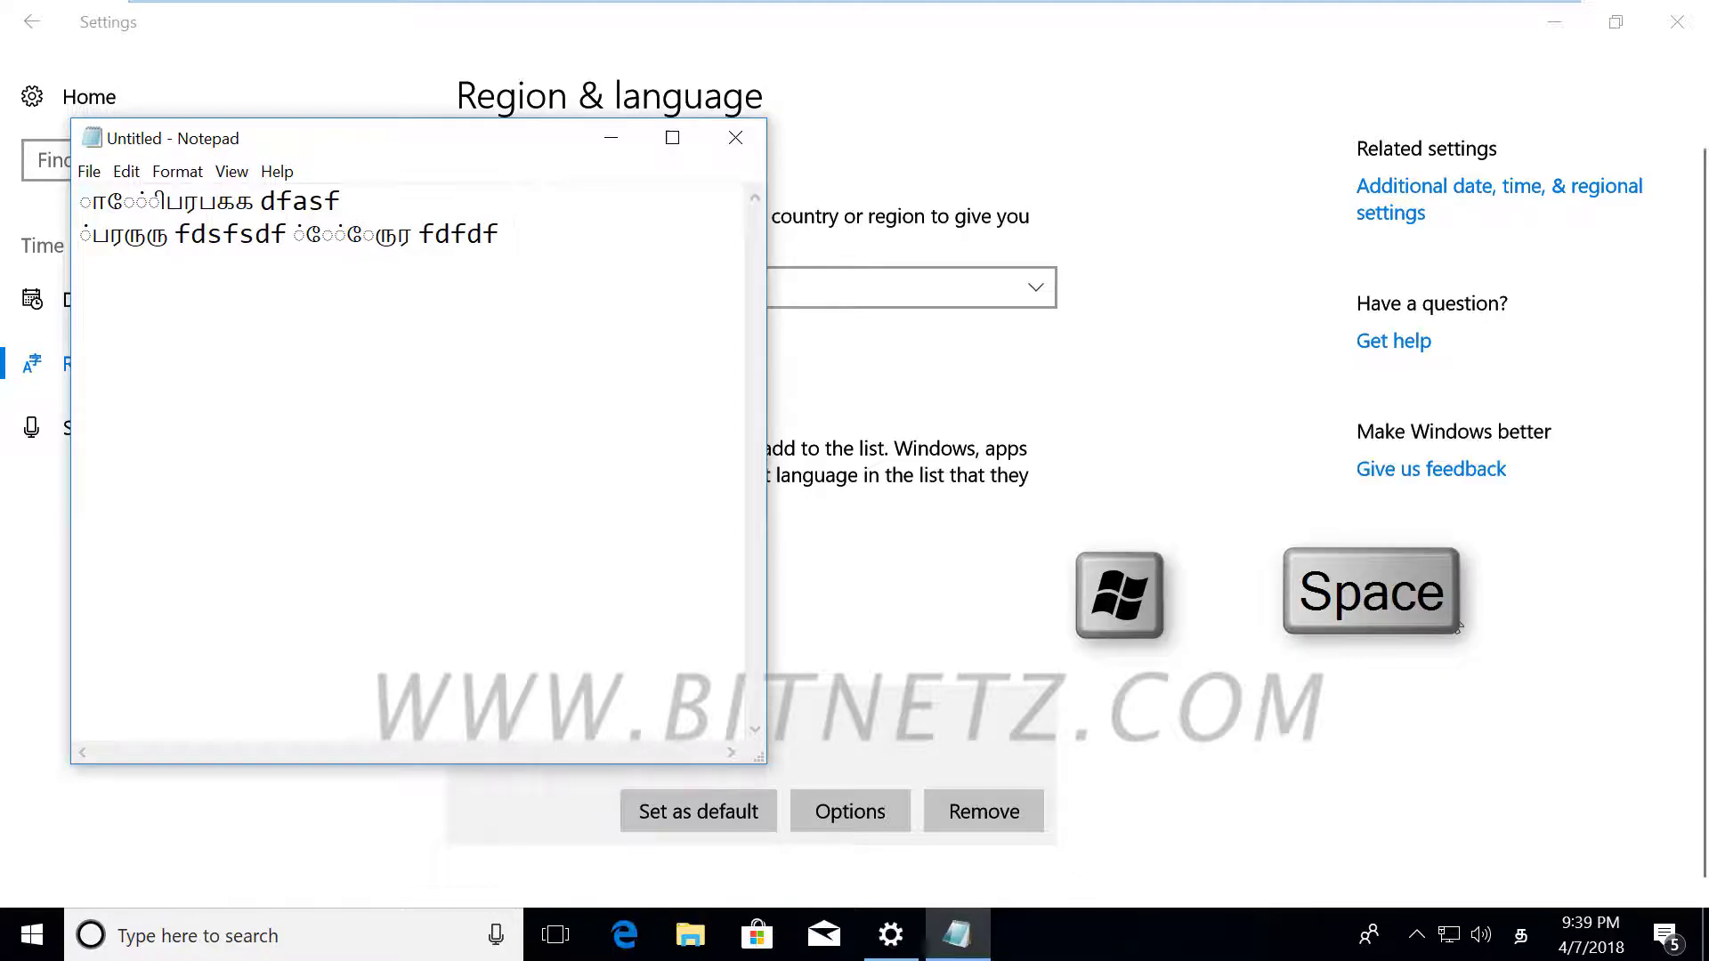
{"action": "type", "text": "ாாிபகர"}
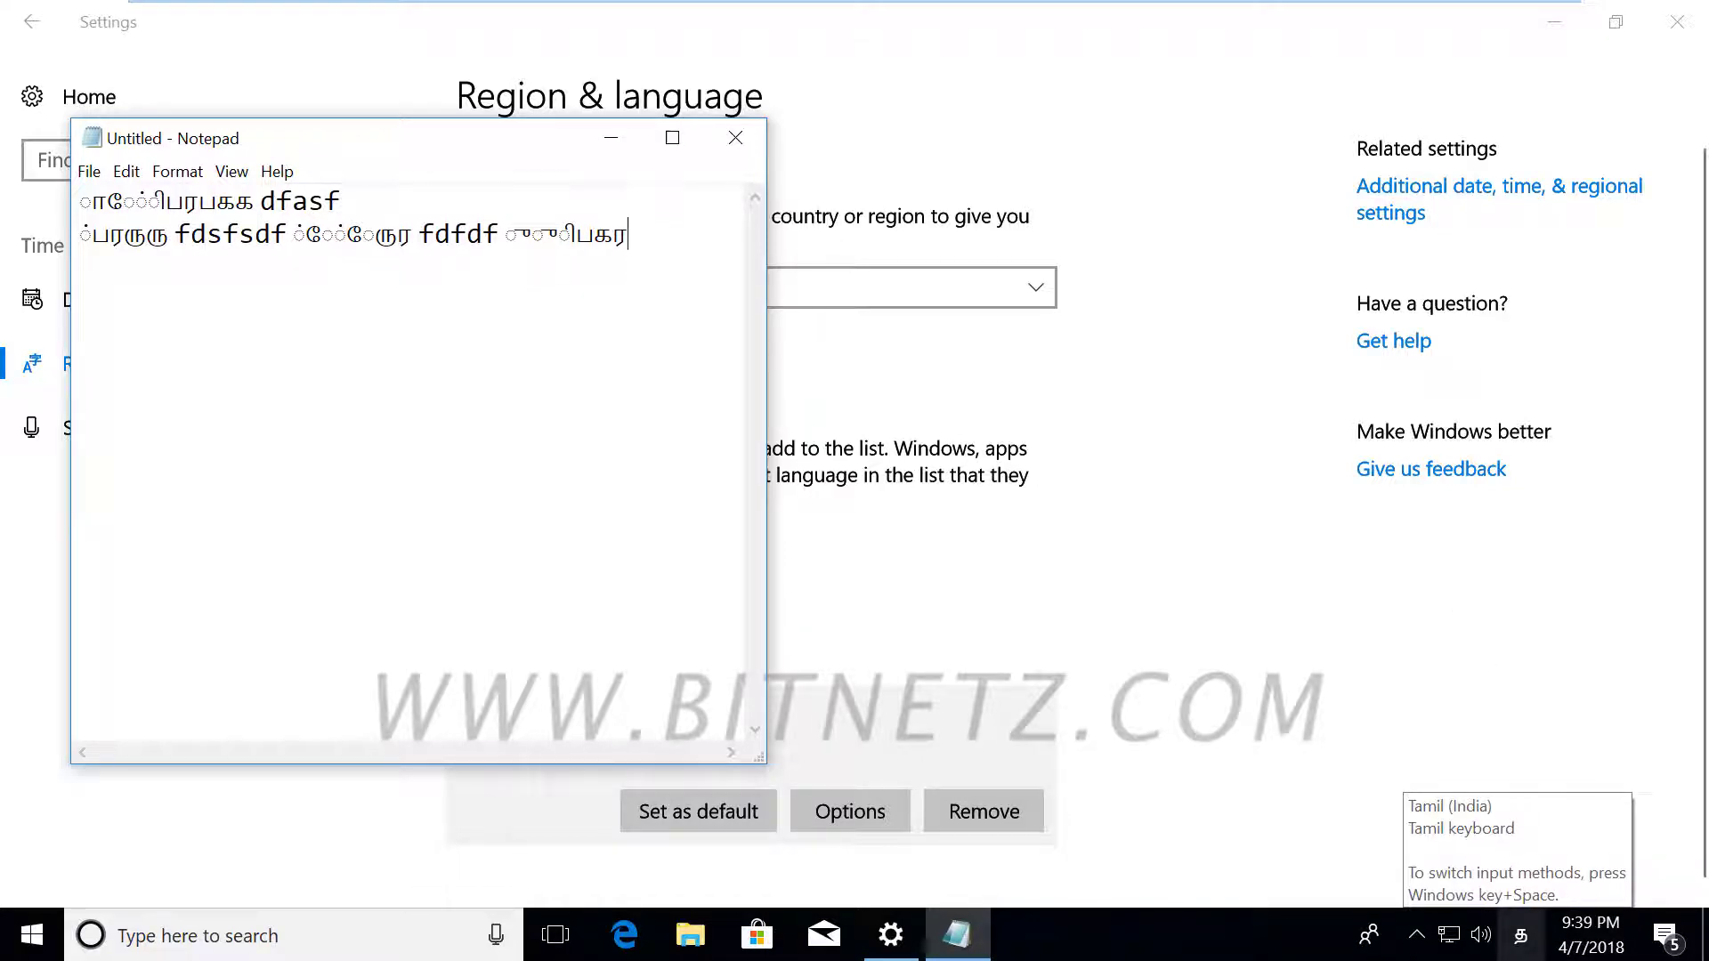
{"action": "left_click", "coordinate": [731, 142]}
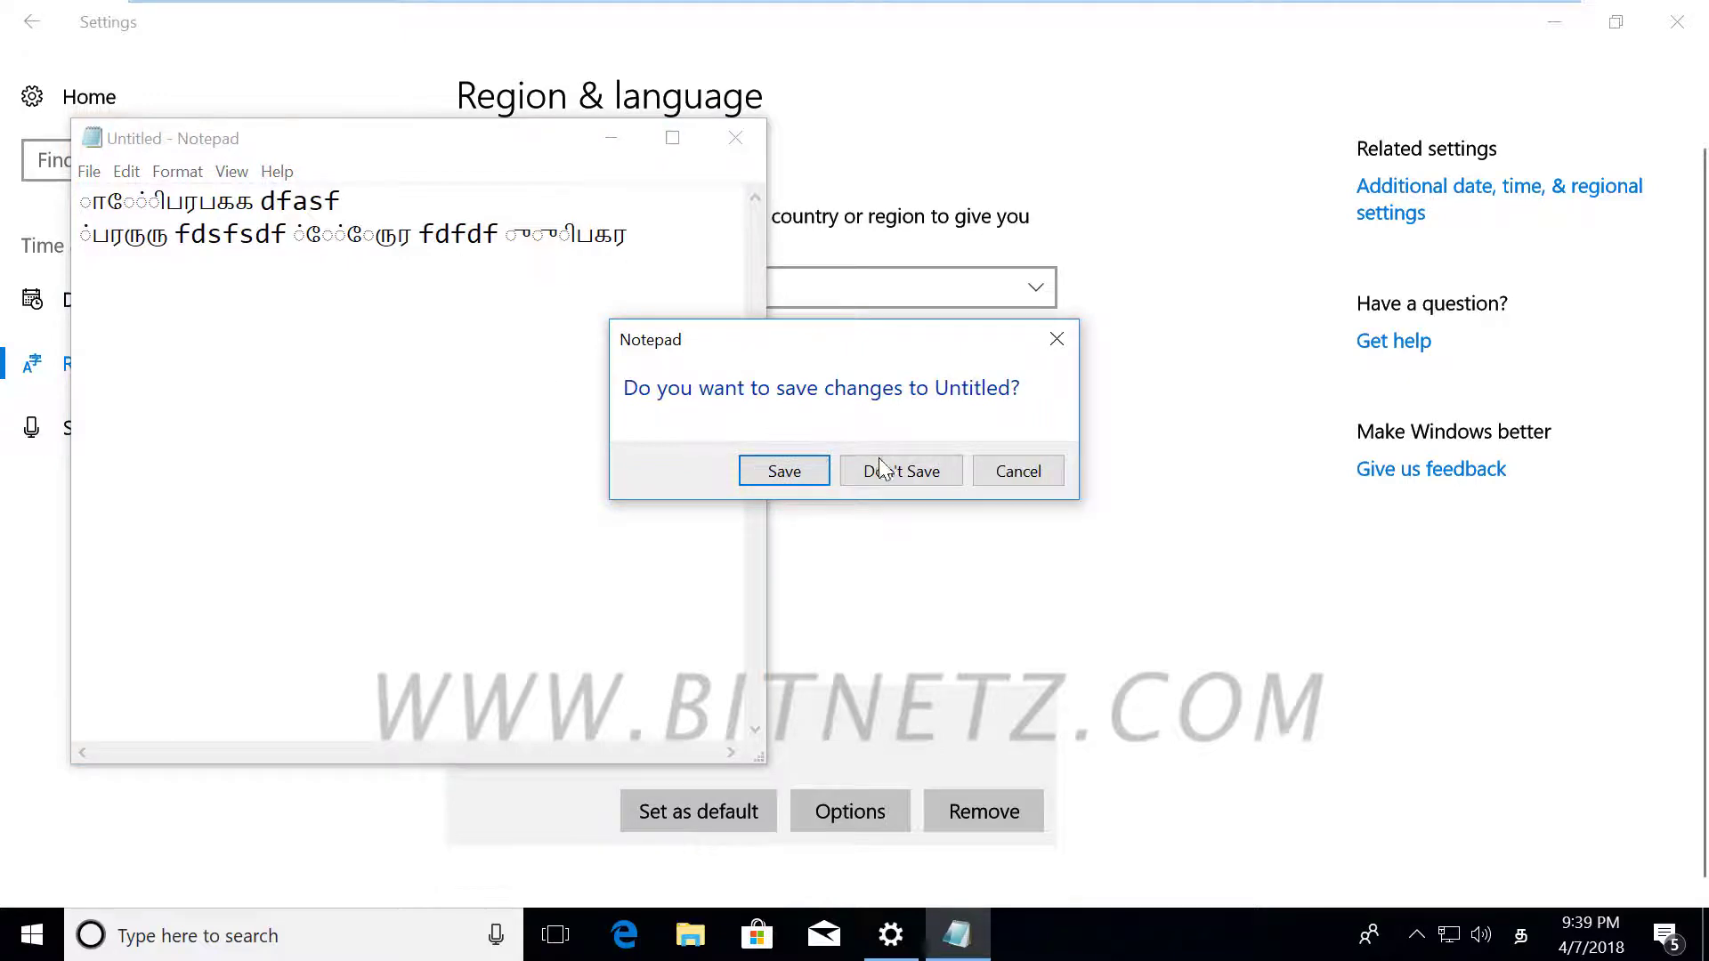
{"action": "left_click", "coordinate": [914, 476]}
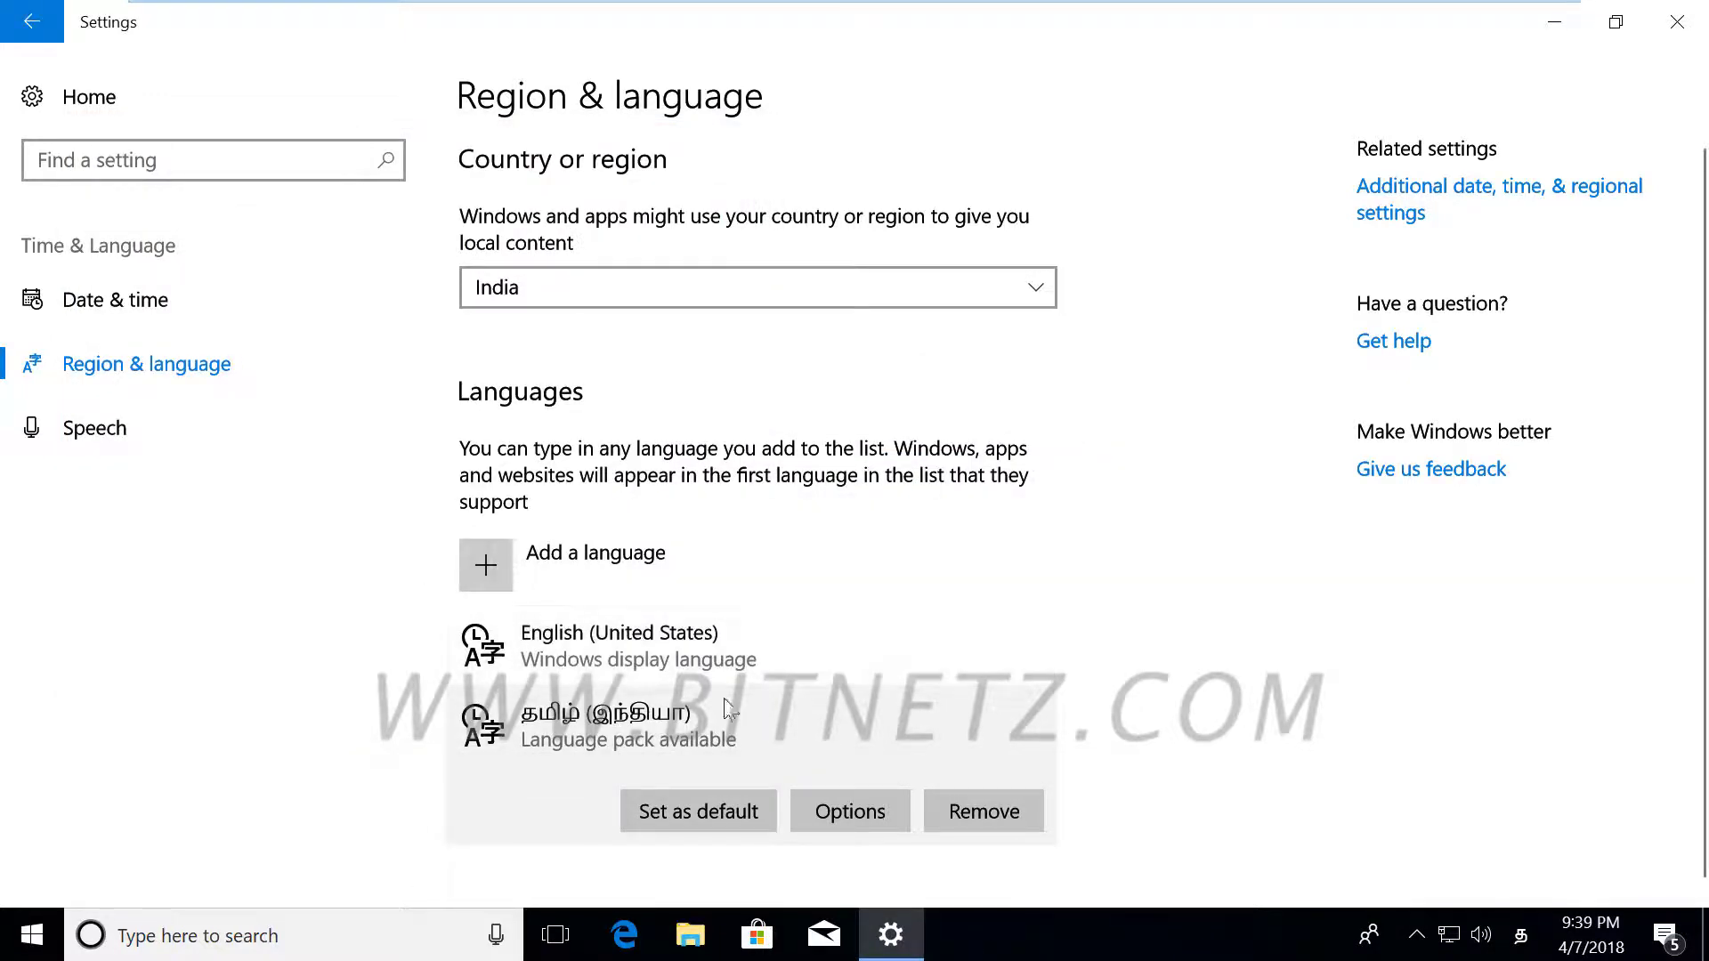
- Set Tamil (India) as the default language in the Languages list and check the Start menu's display language
{"action": "left_click", "coordinate": [656, 659]}
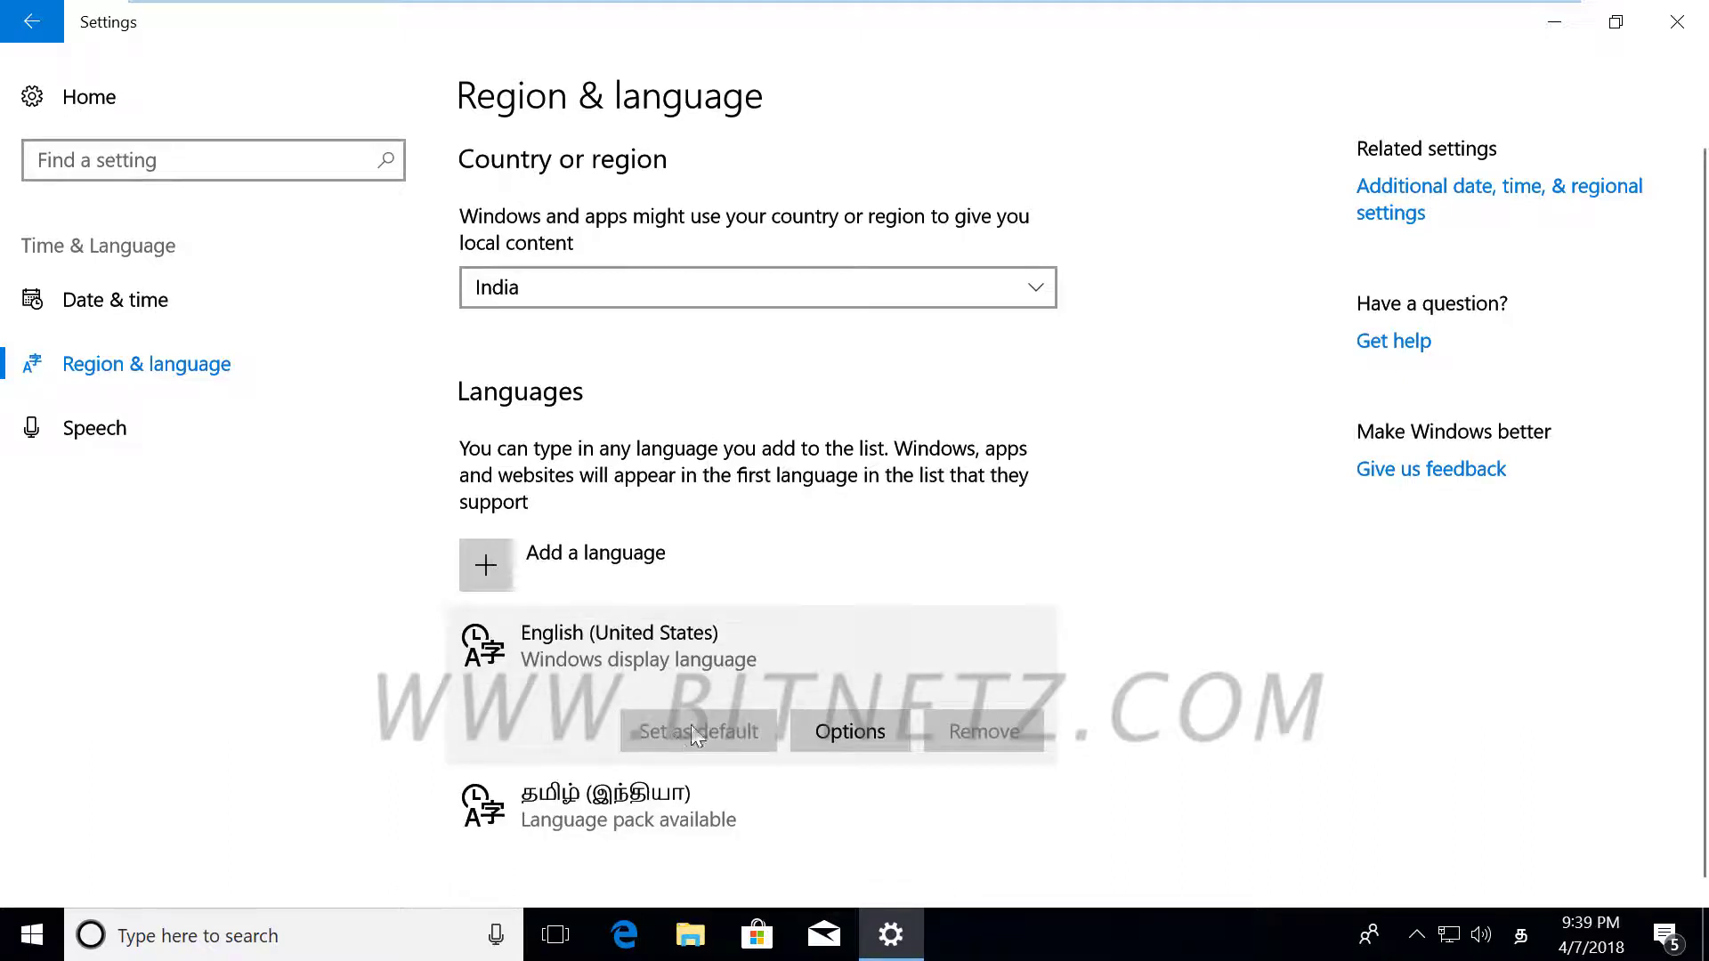
{"action": "left_click", "coordinate": [588, 803]}
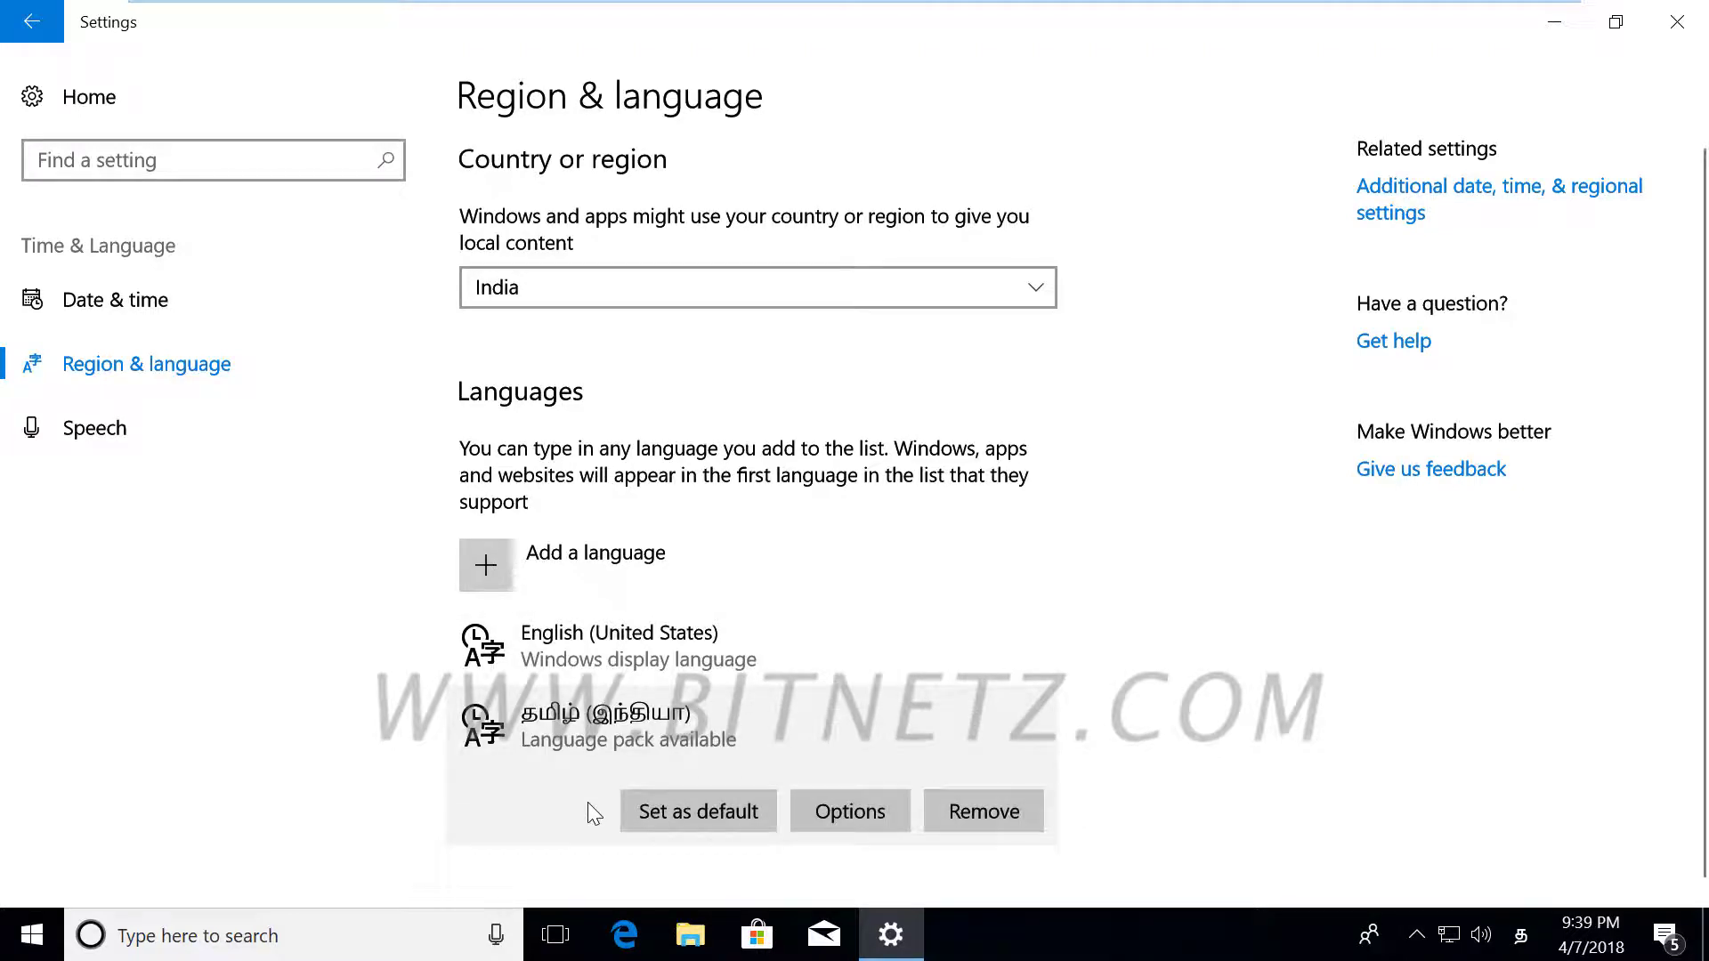
{"action": "left_click", "coordinate": [697, 808]}
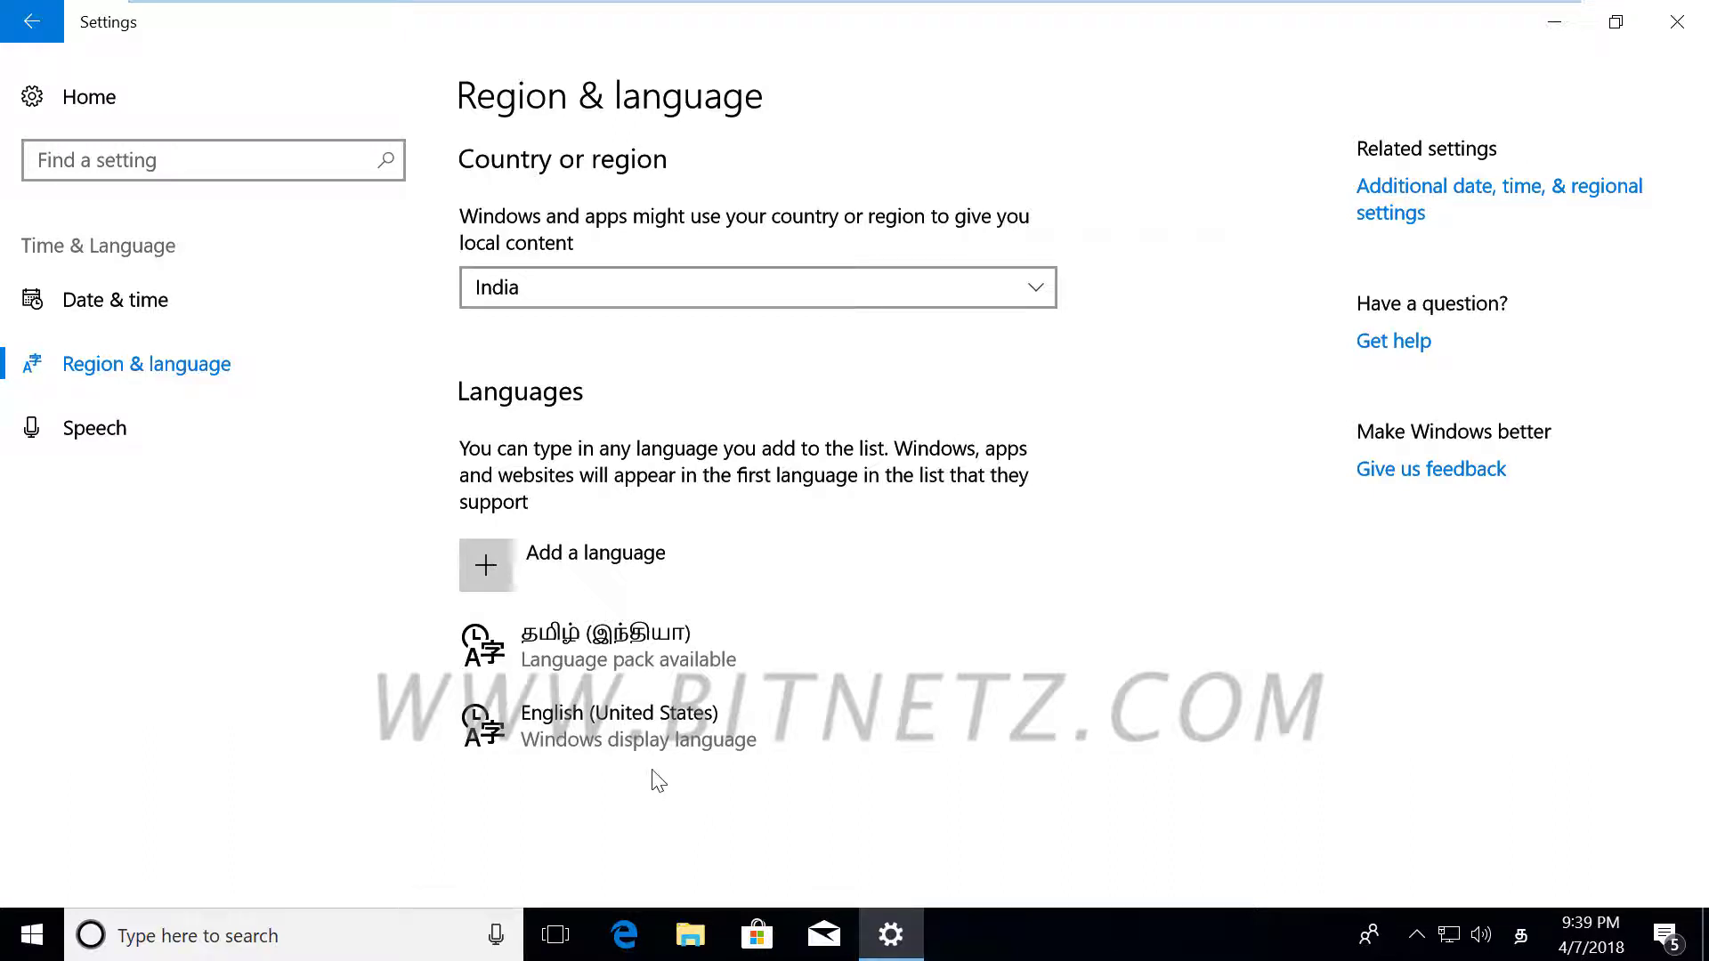
{"action": "left_click", "coordinate": [15, 936]}
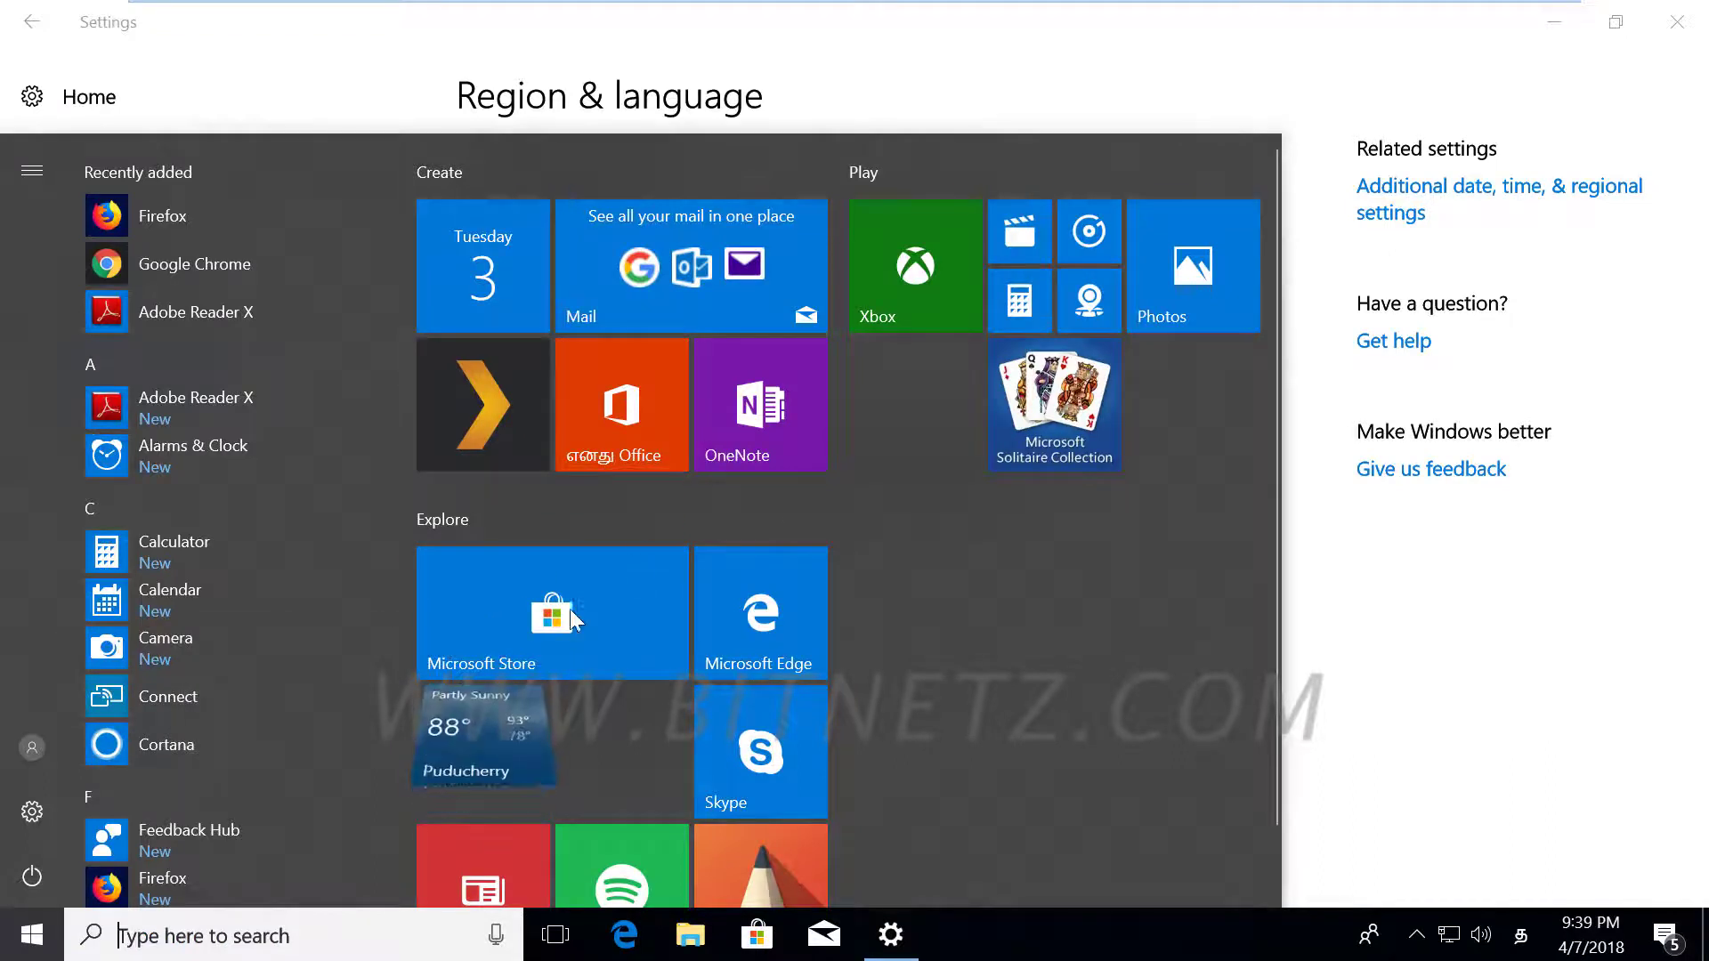
{"action": "left_click", "coordinate": [1489, 768]}
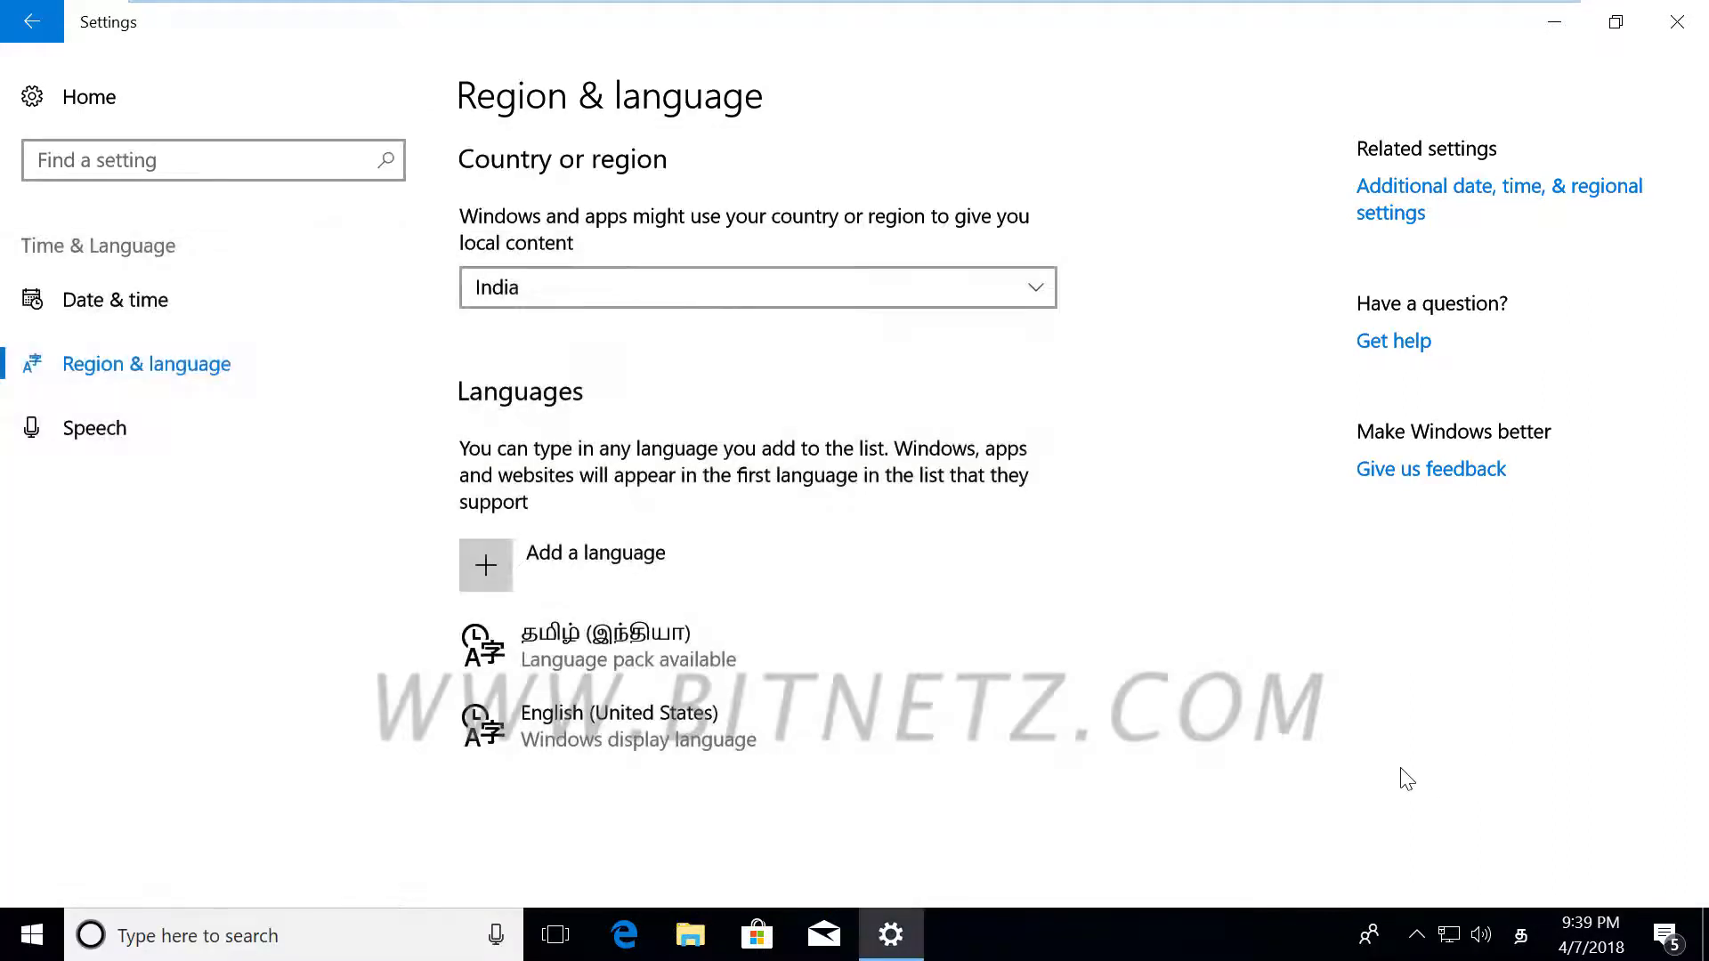
{"action": "left_click", "coordinate": [153, 936]}
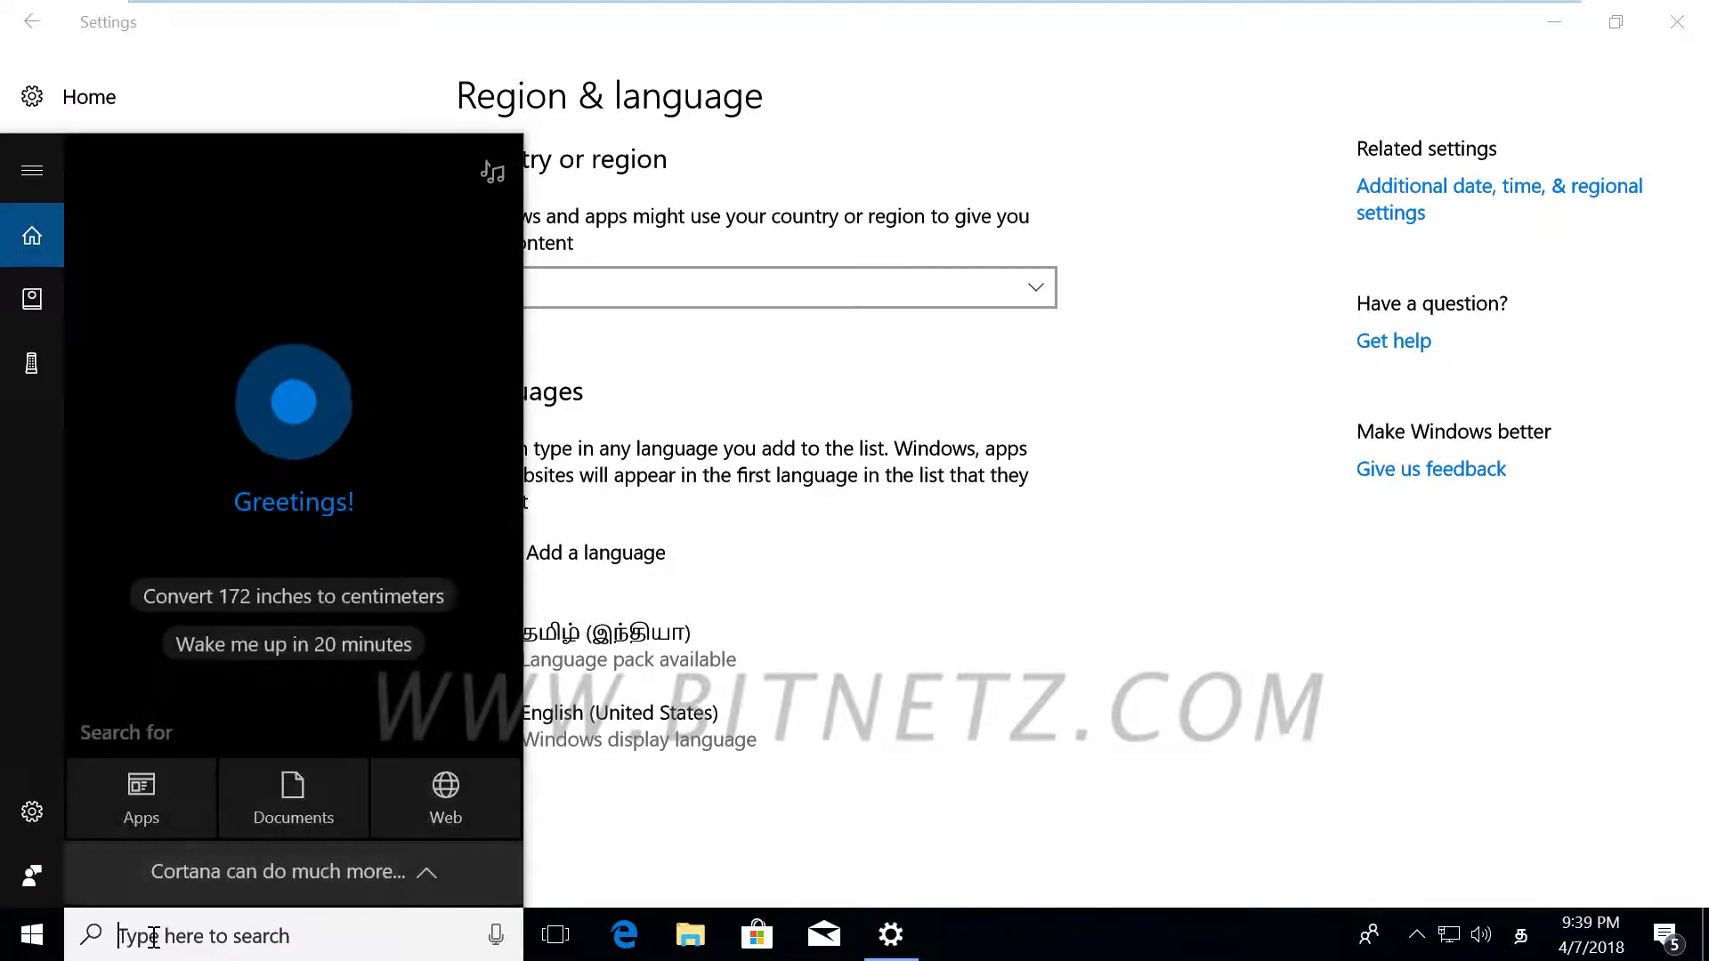
{"action": "type", "text": "மதல"}
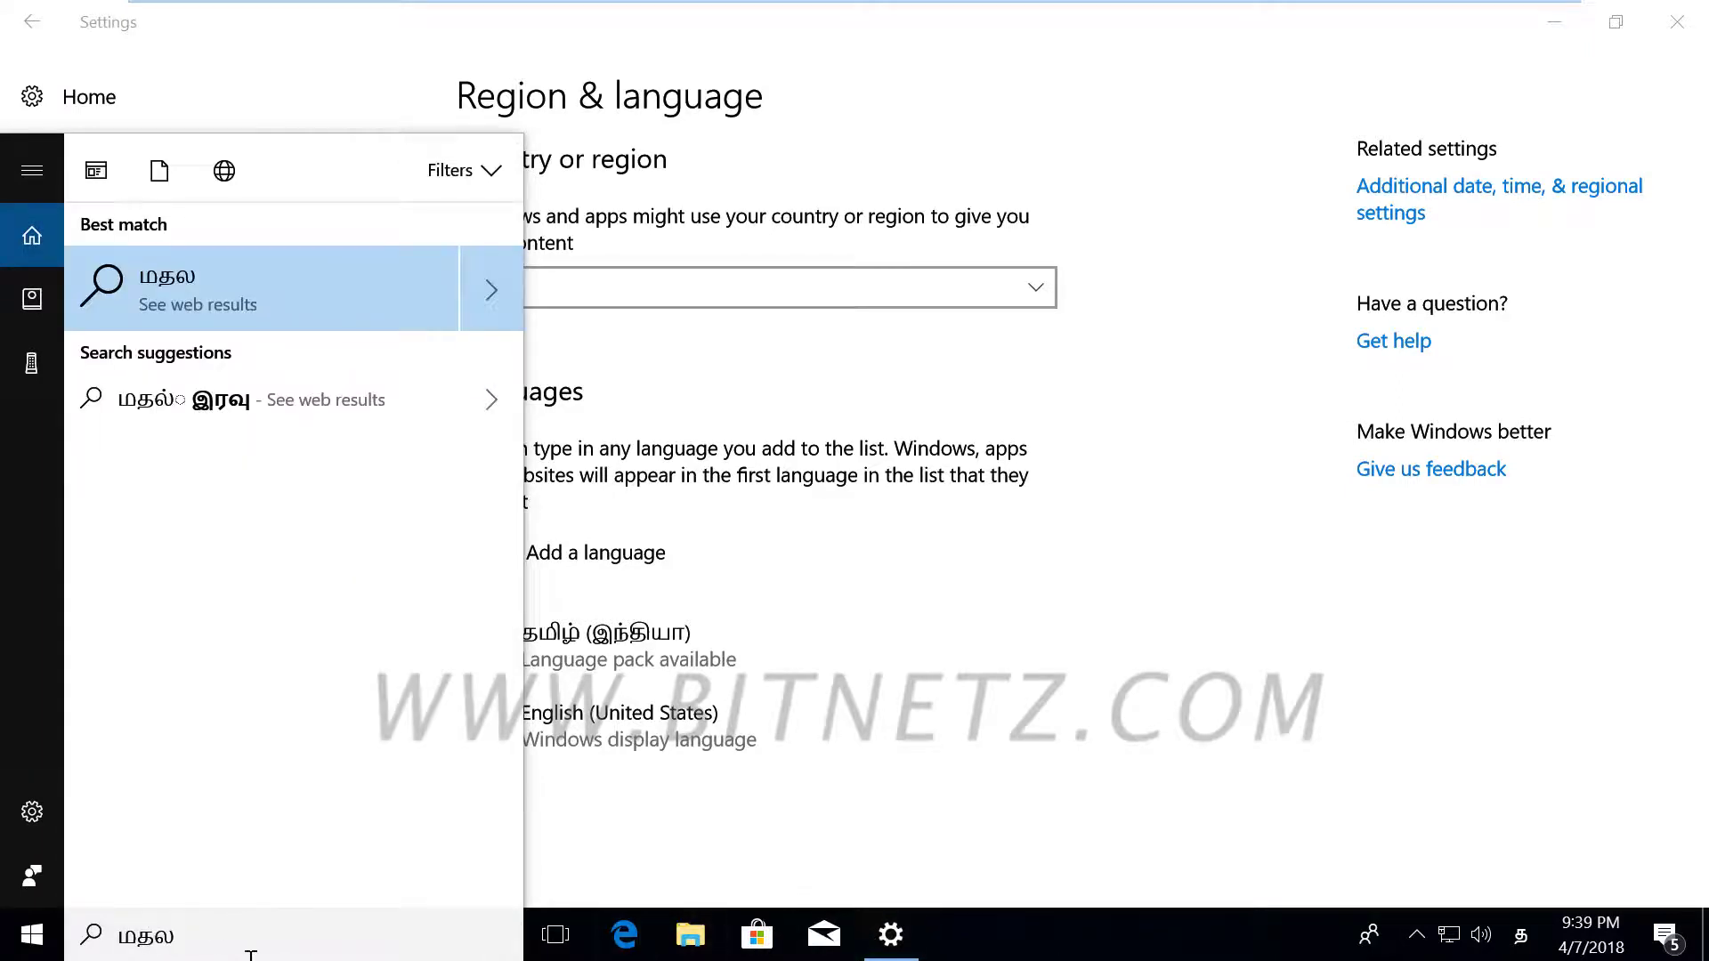
{"action": "key", "text": "BackSpace"}
{"action": "key", "text": "BackSpace"}
{"action": "key", "text": "BackSpace"}
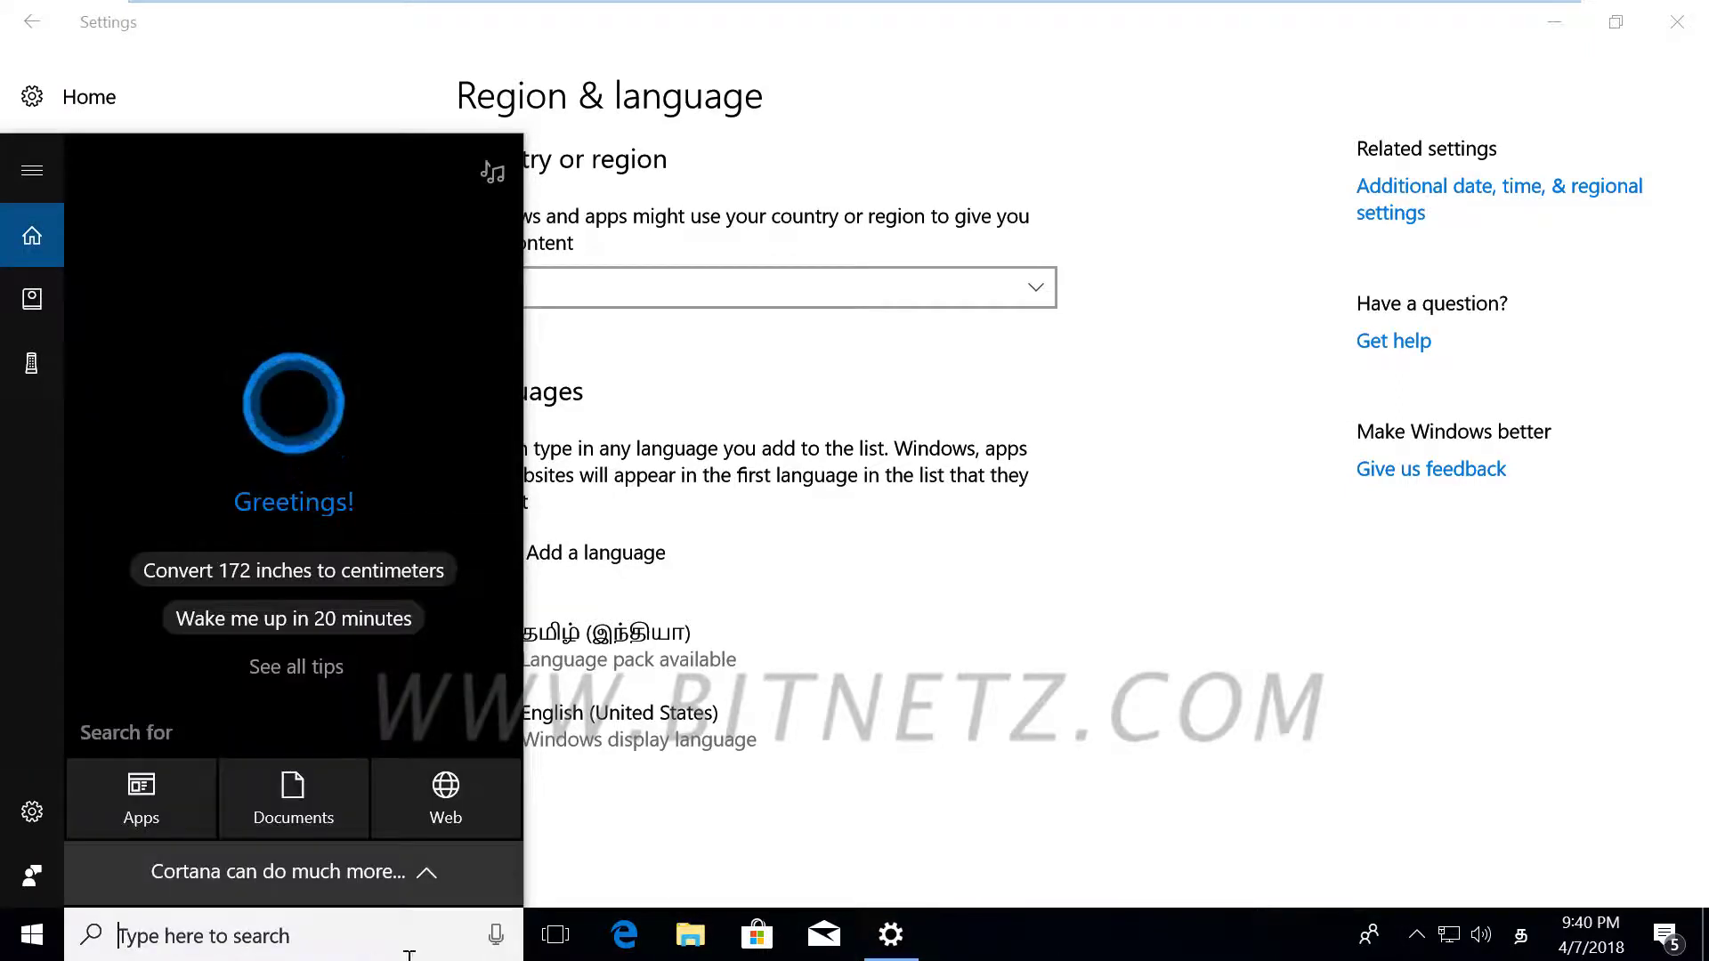
- Switch to the English (United States) keyboard, search Windows for "con" and open Control Panel
{"action": "left_click", "coordinate": [1521, 935]}
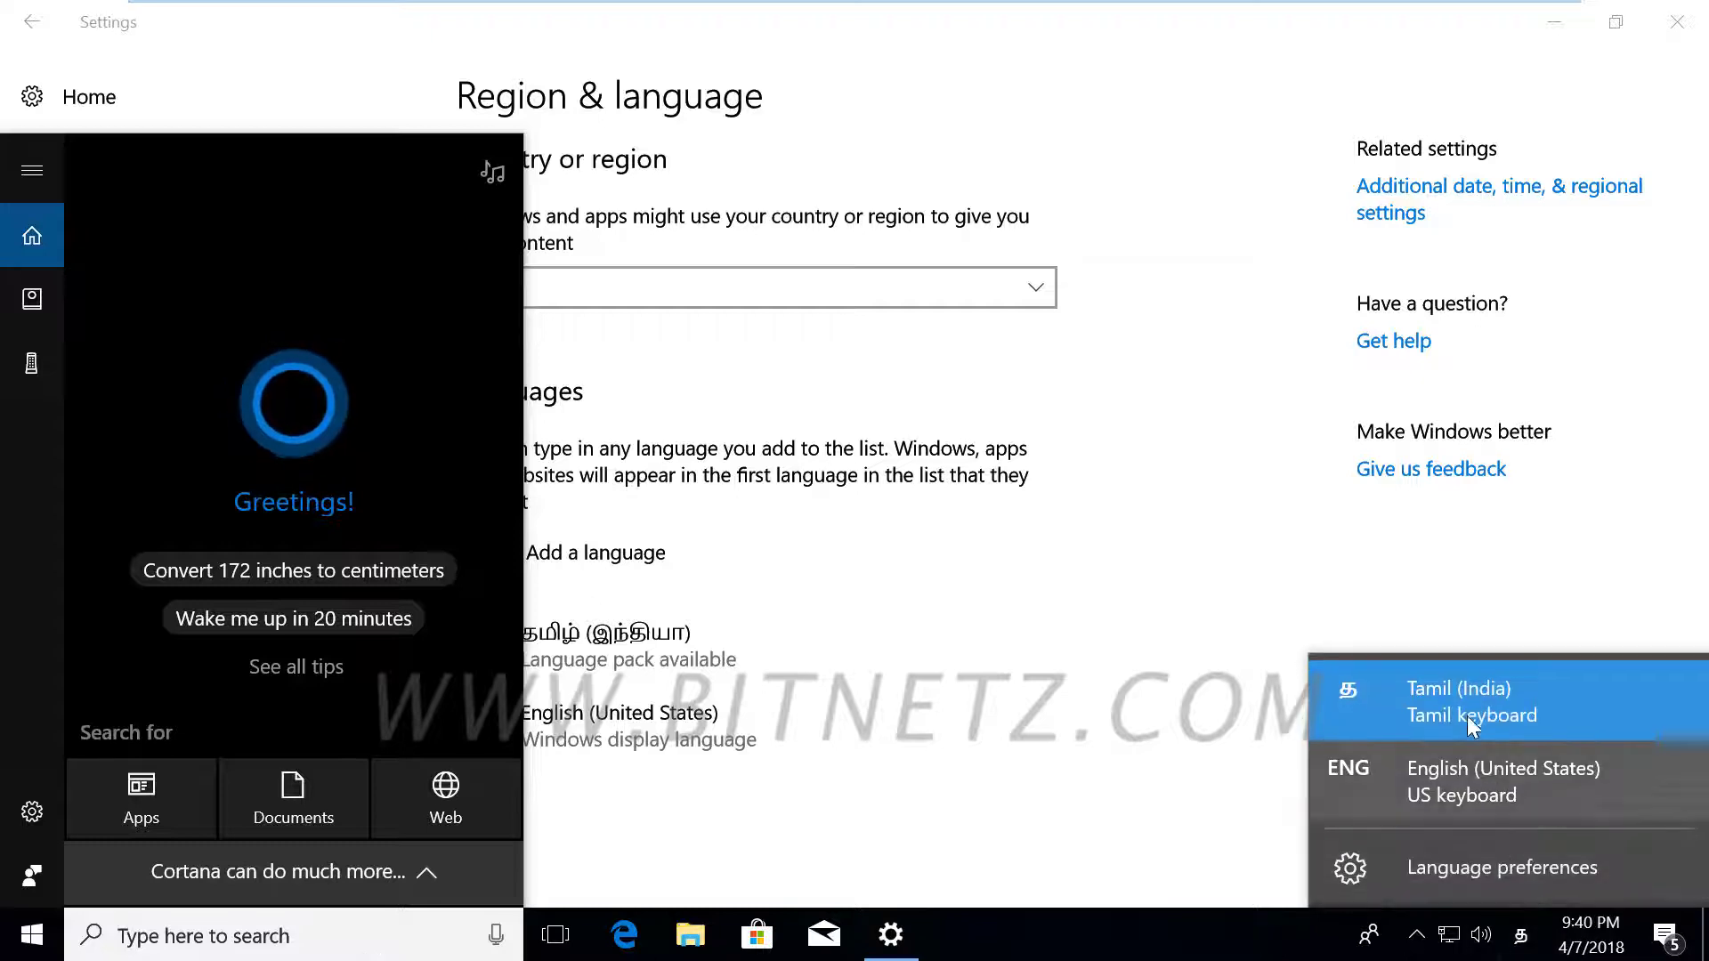
{"action": "left_click", "coordinate": [1453, 764]}
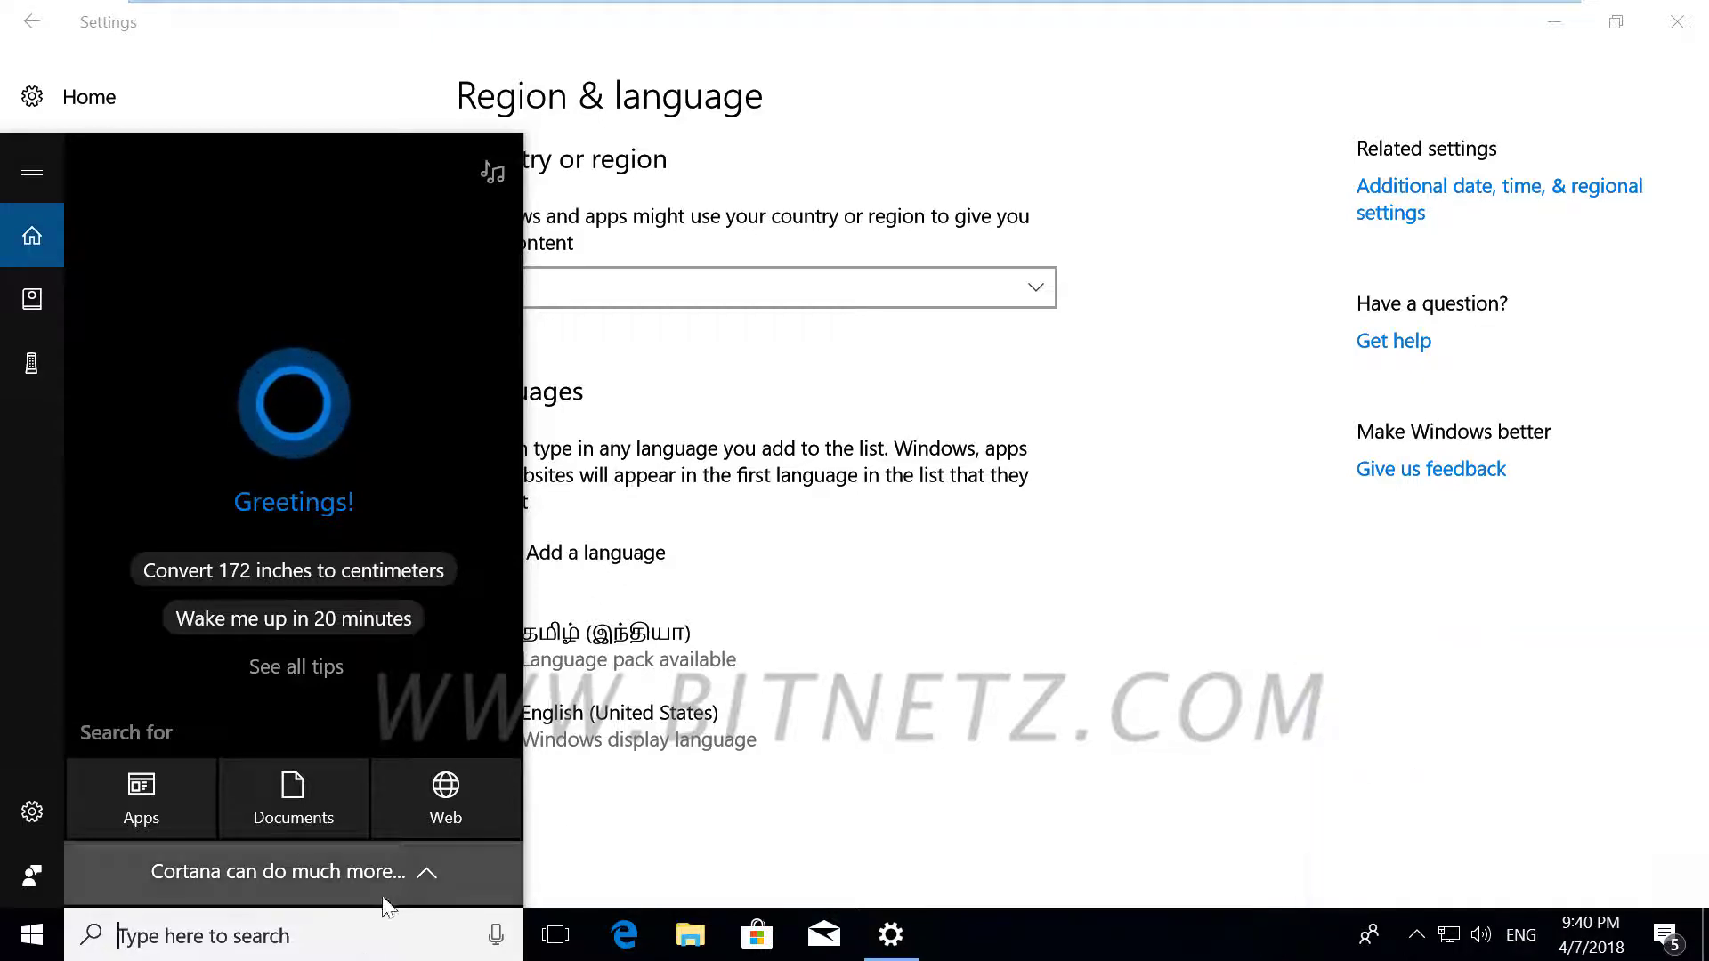
{"action": "type", "text": "con"}
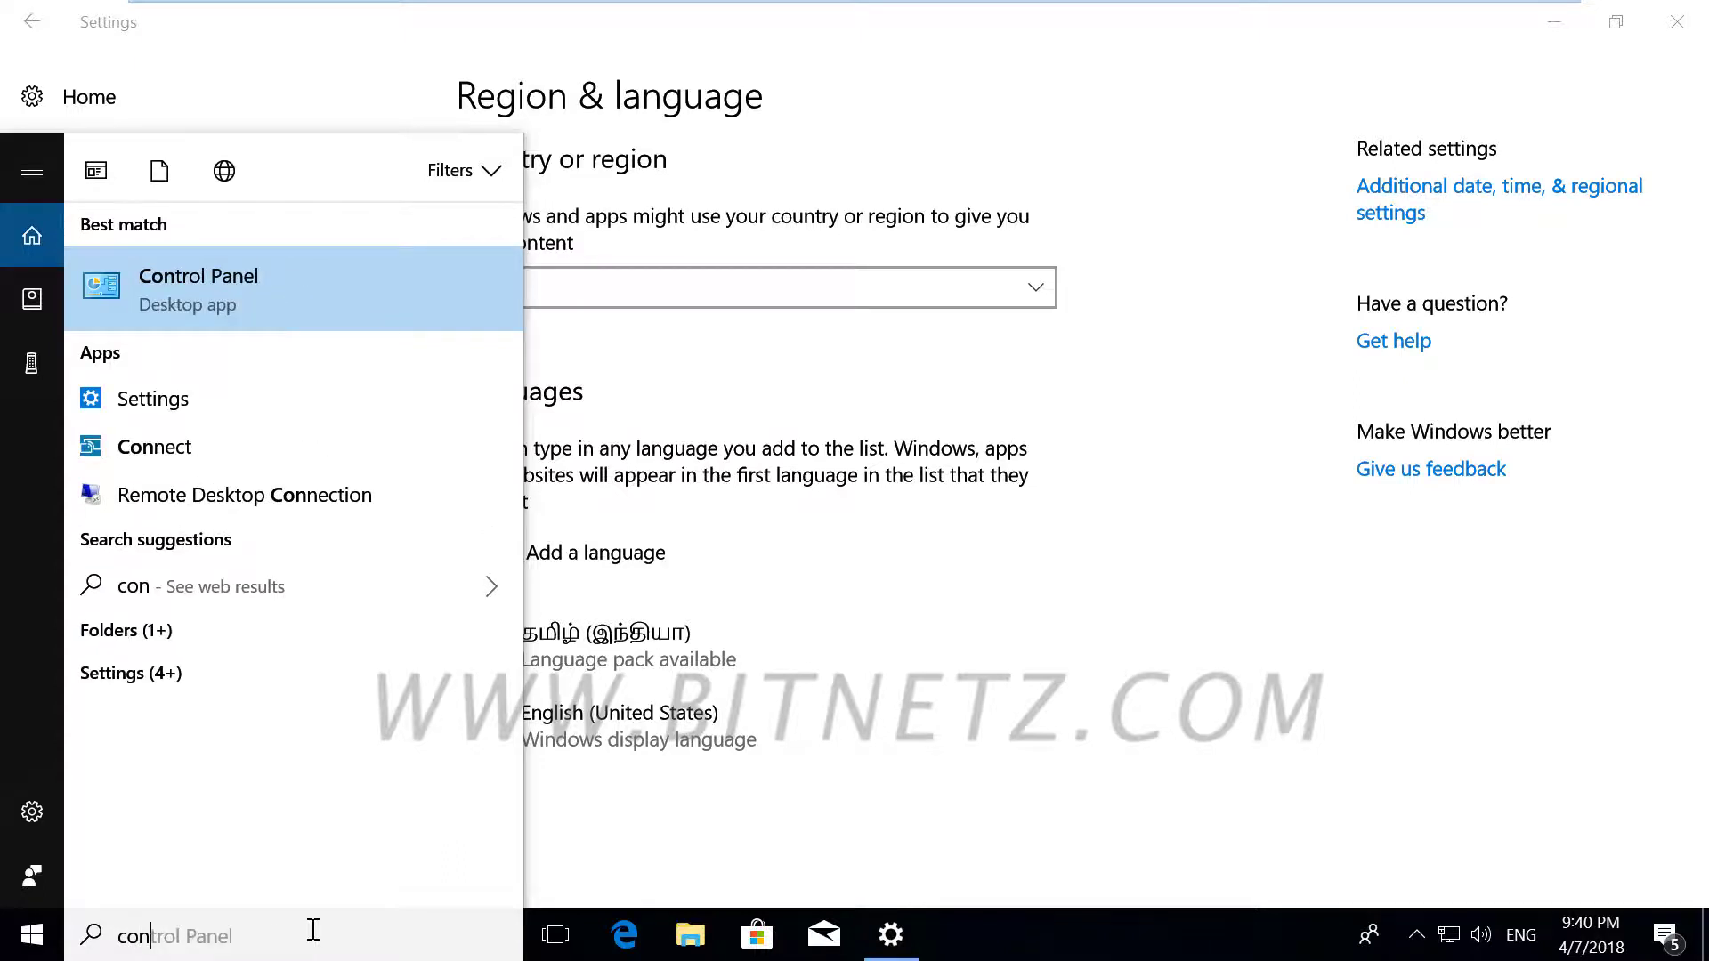
{"action": "key", "text": "Return"}
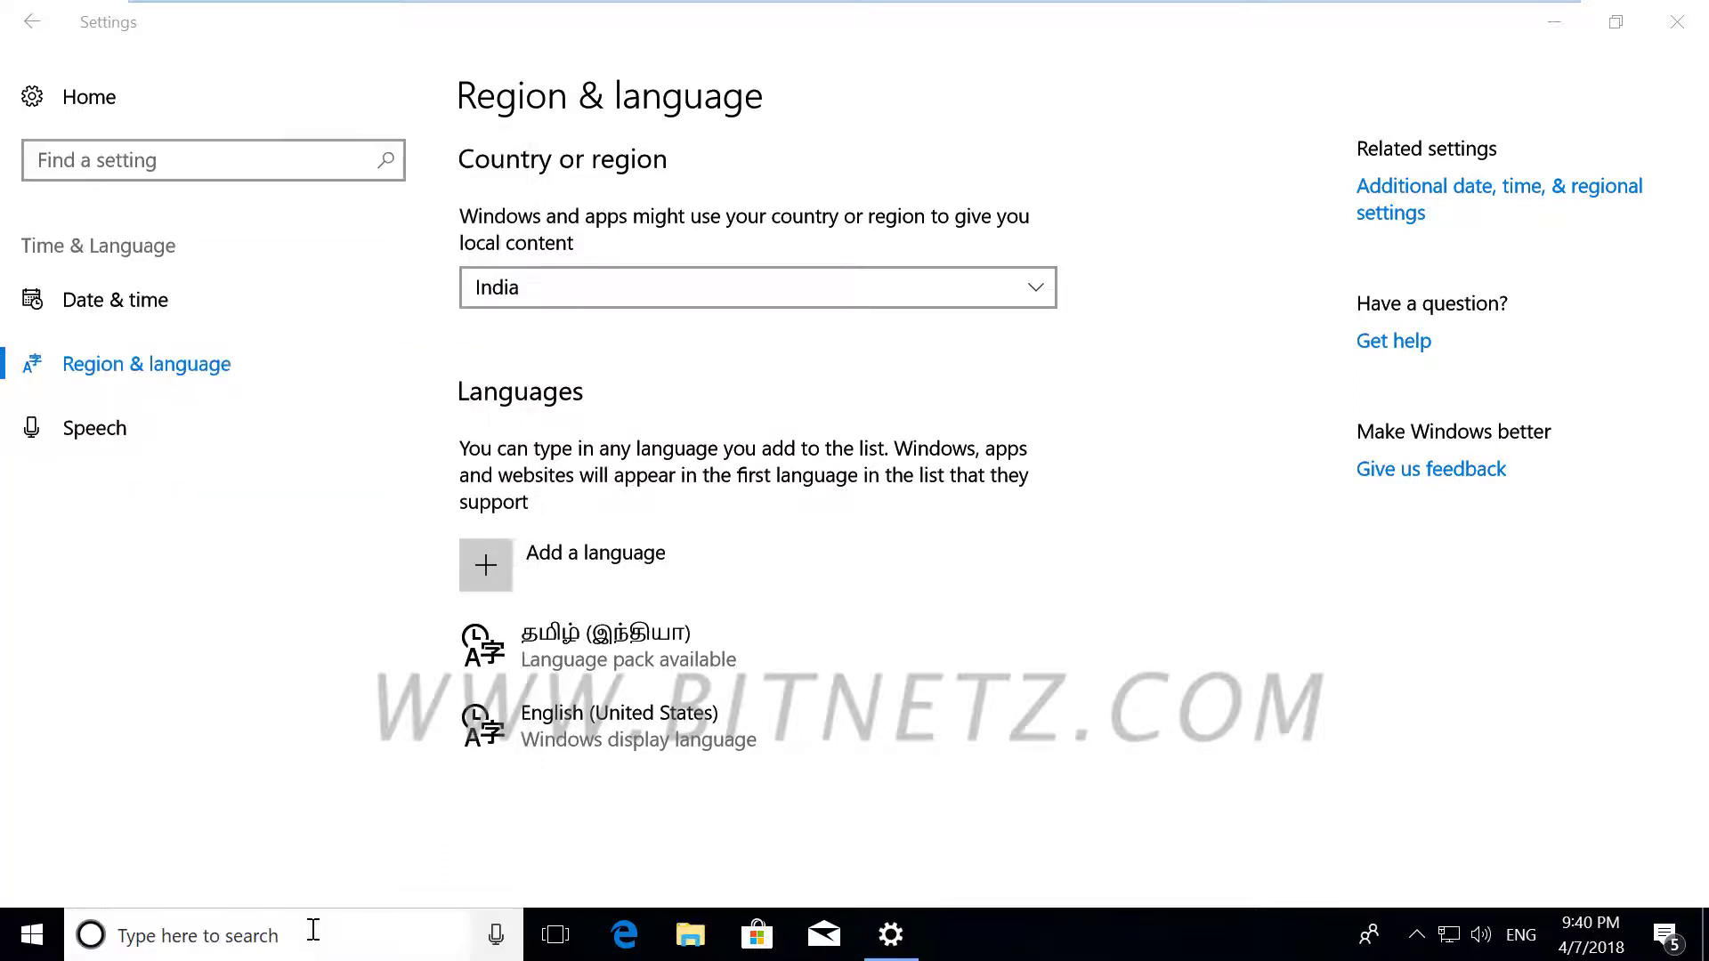
- Show the Control Panel items as small icons and open the Language preferences
{"action": "left_click", "coordinate": [1246, 187]}
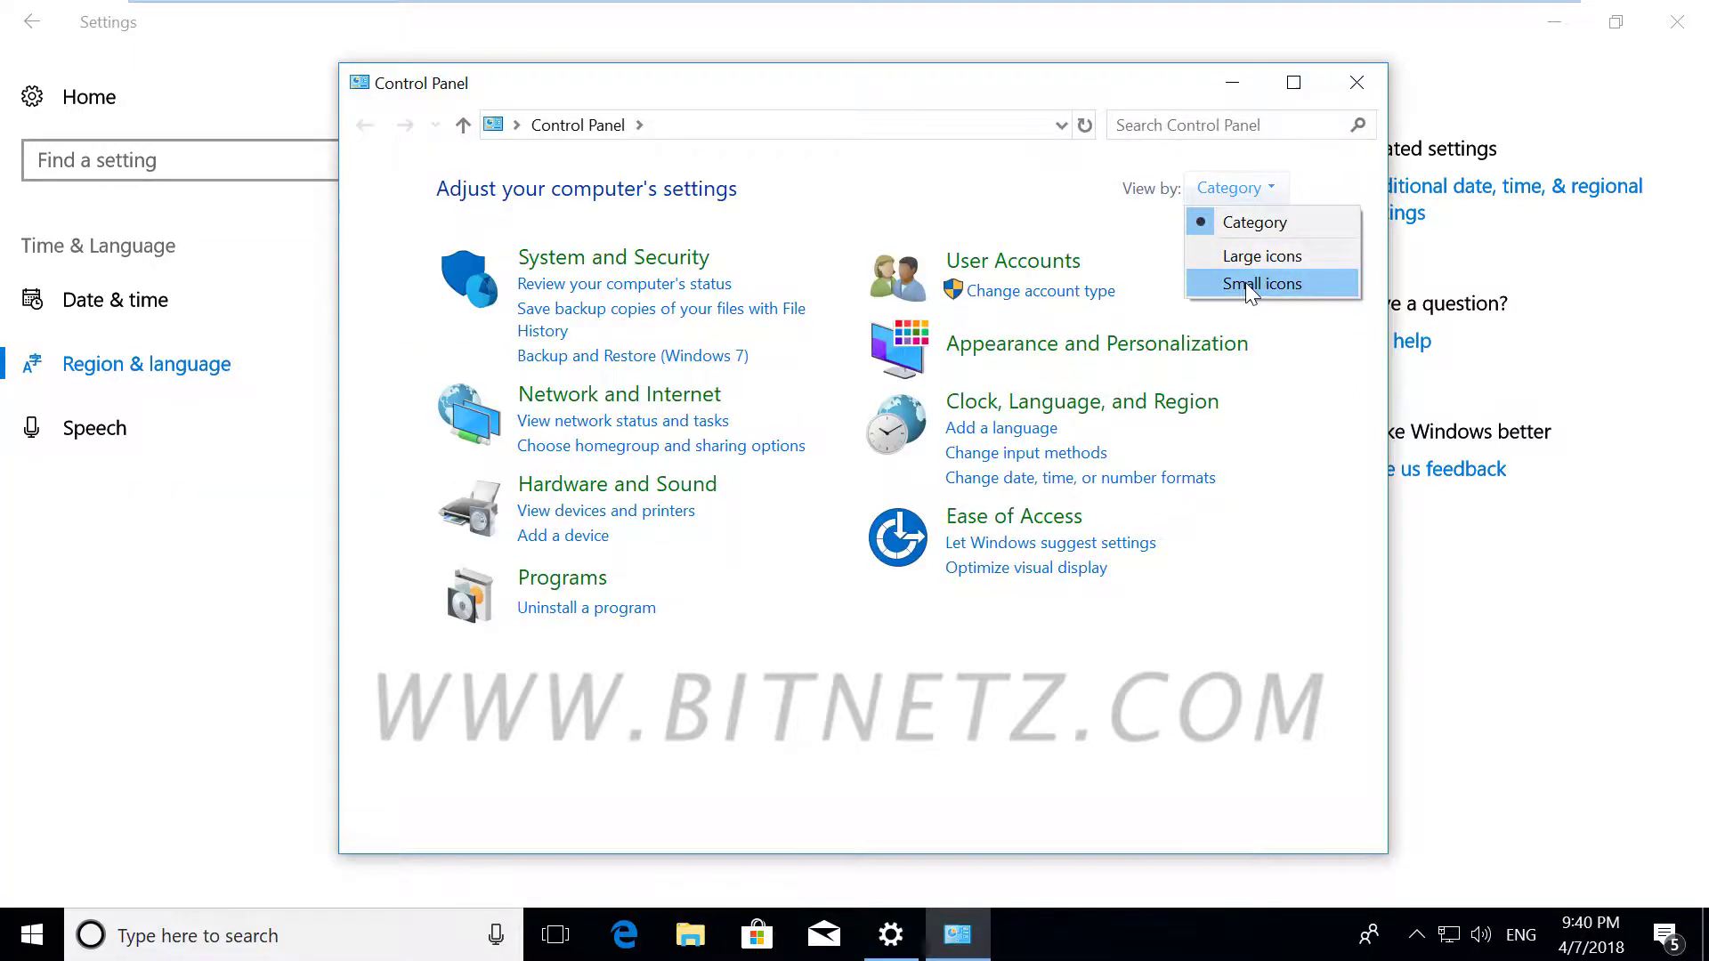
{"action": "left_click", "coordinate": [1247, 283]}
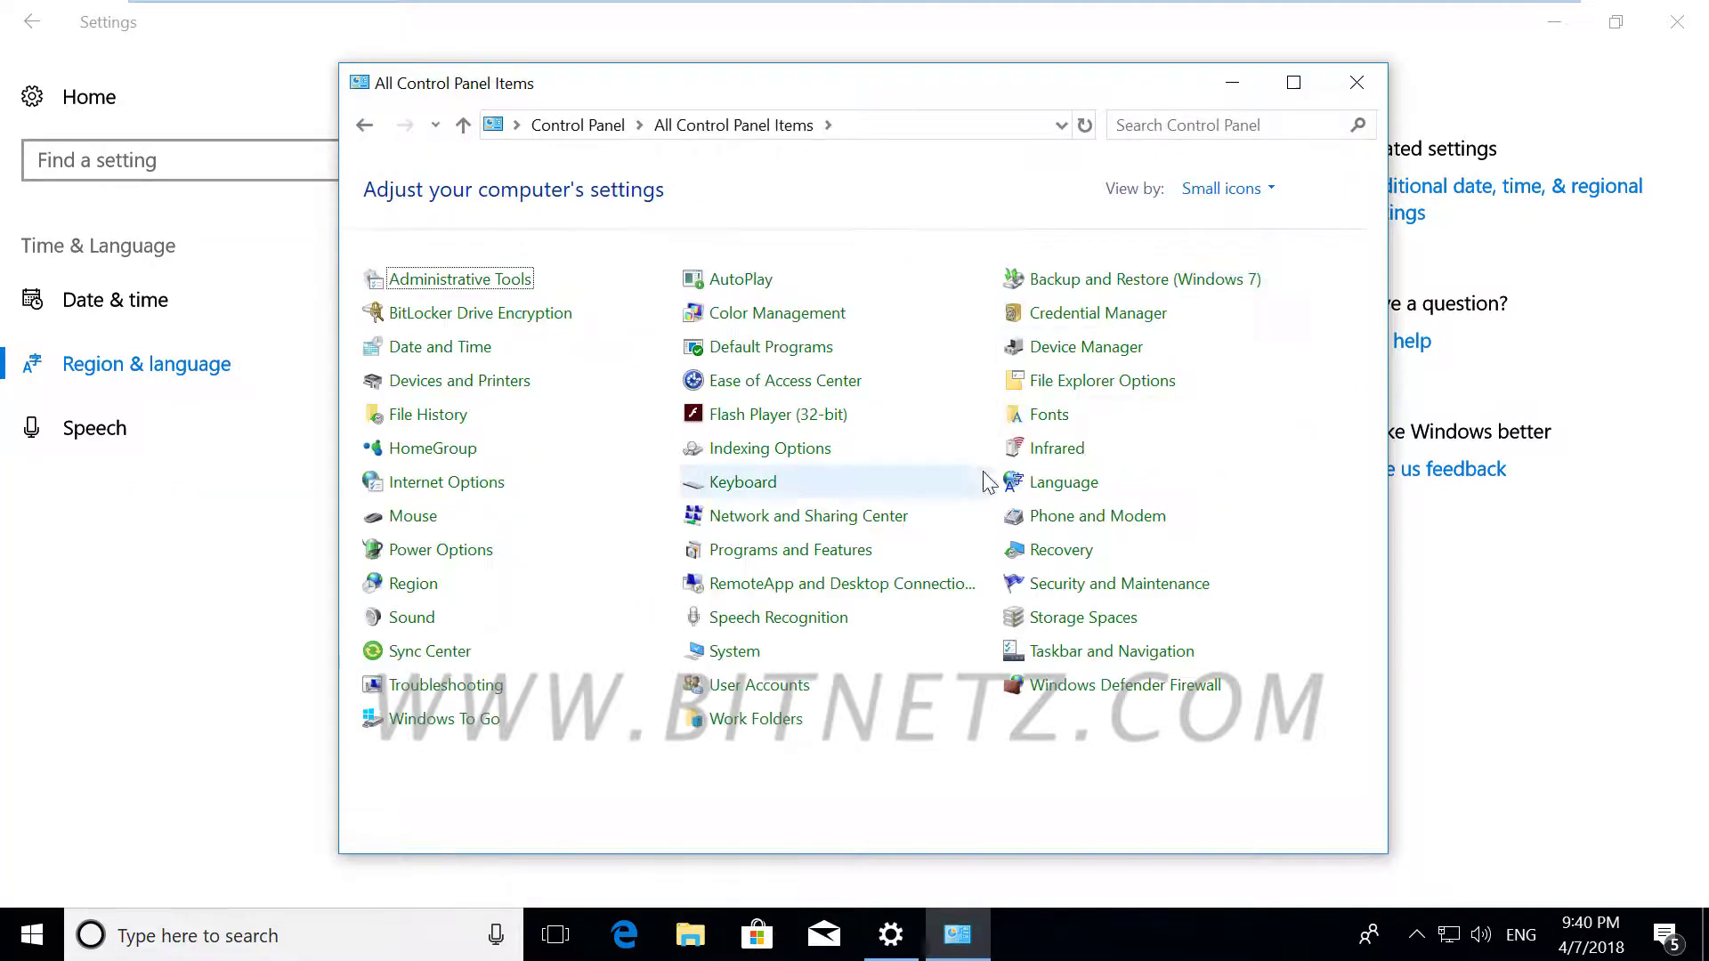
{"action": "left_click", "coordinate": [1054, 490]}
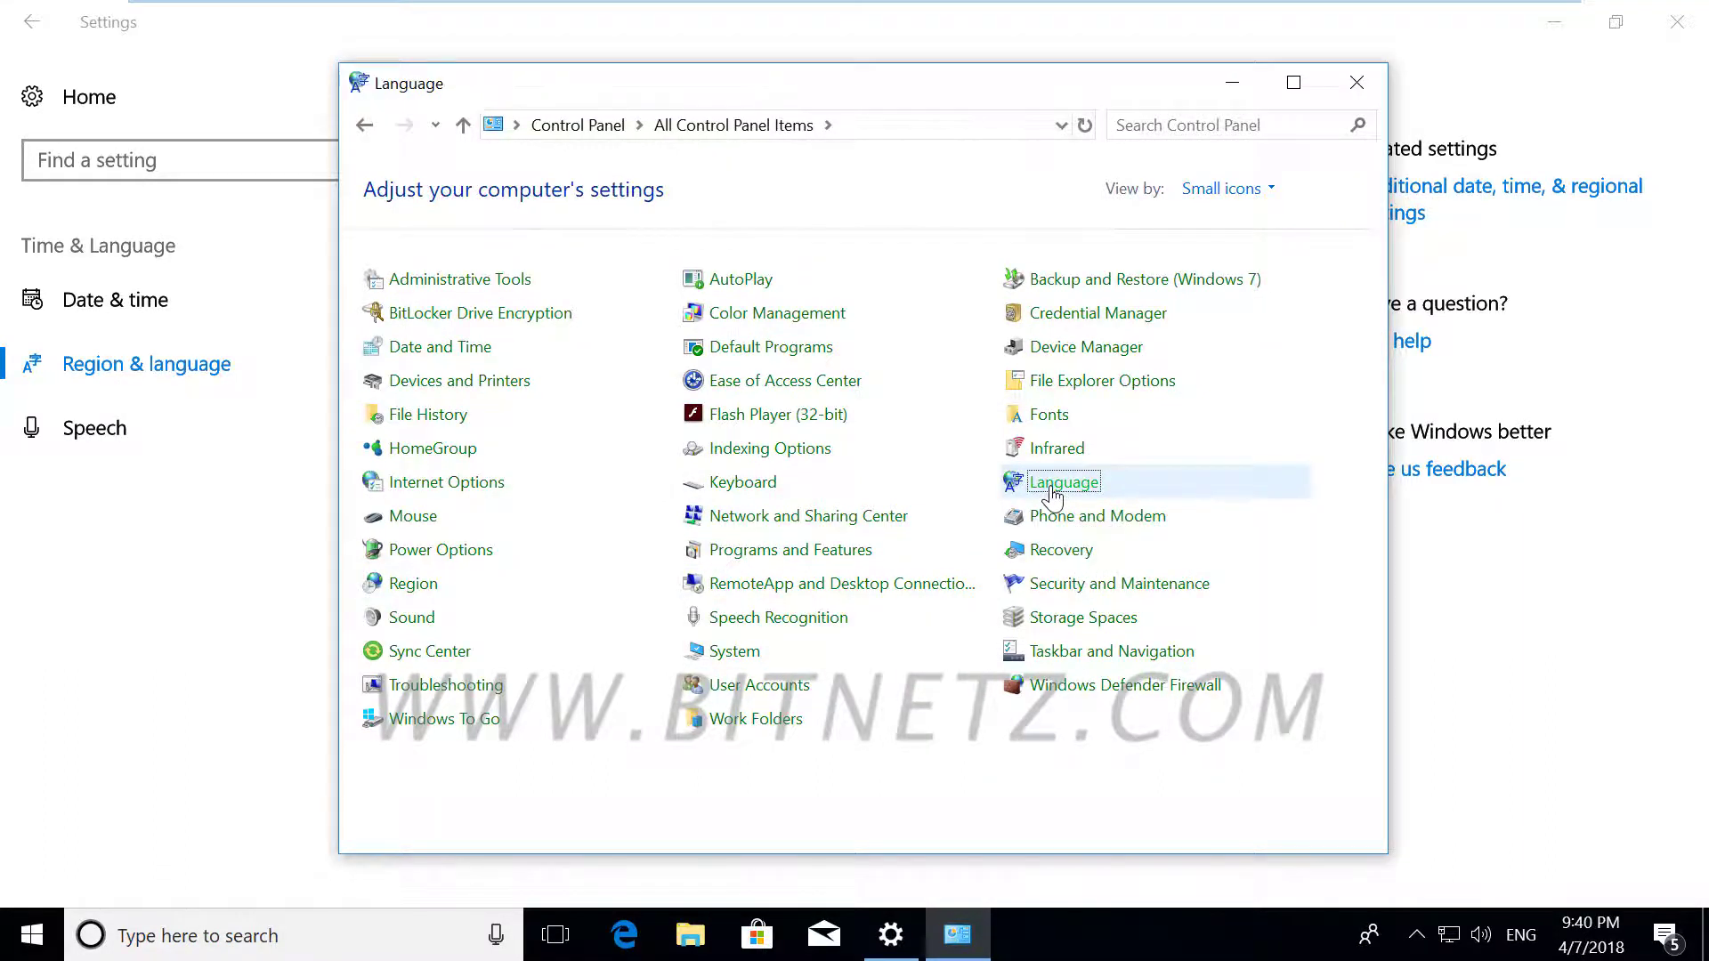
- Download and install the Tamil (India) language pack from that language's options, and close the installer when it finishes
{"action": "left_click", "coordinate": [1264, 391]}
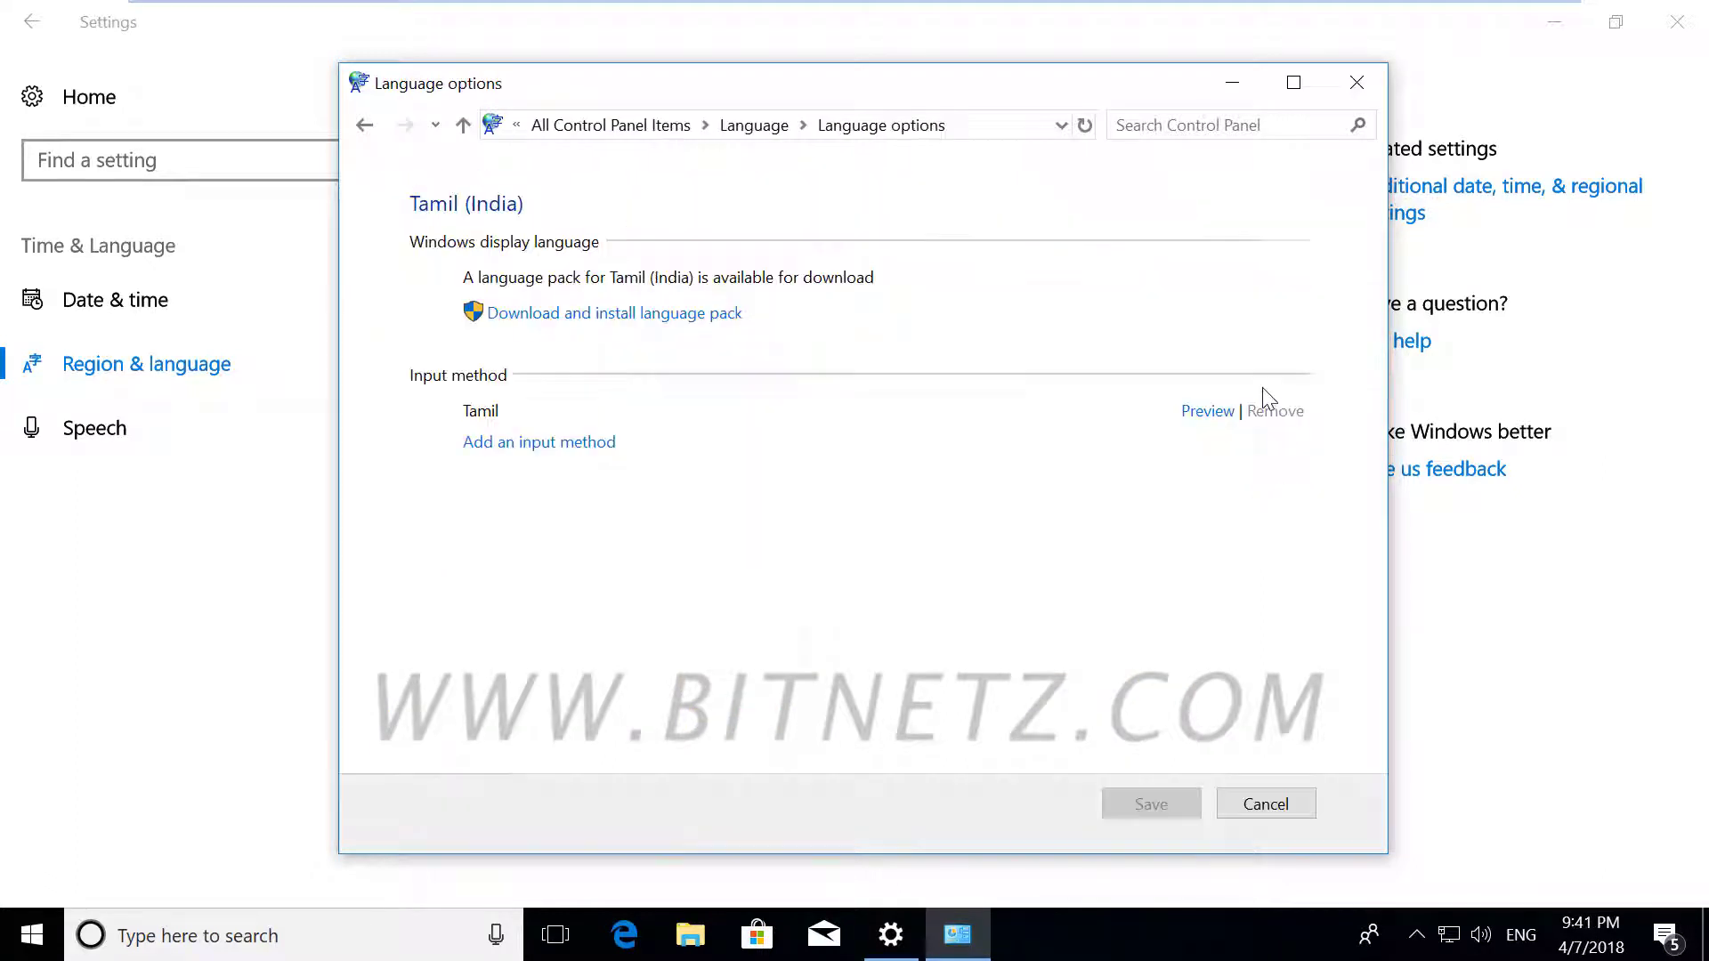
{"action": "left_click", "coordinate": [632, 316]}
{"action": "left_click", "coordinate": [718, 640]}
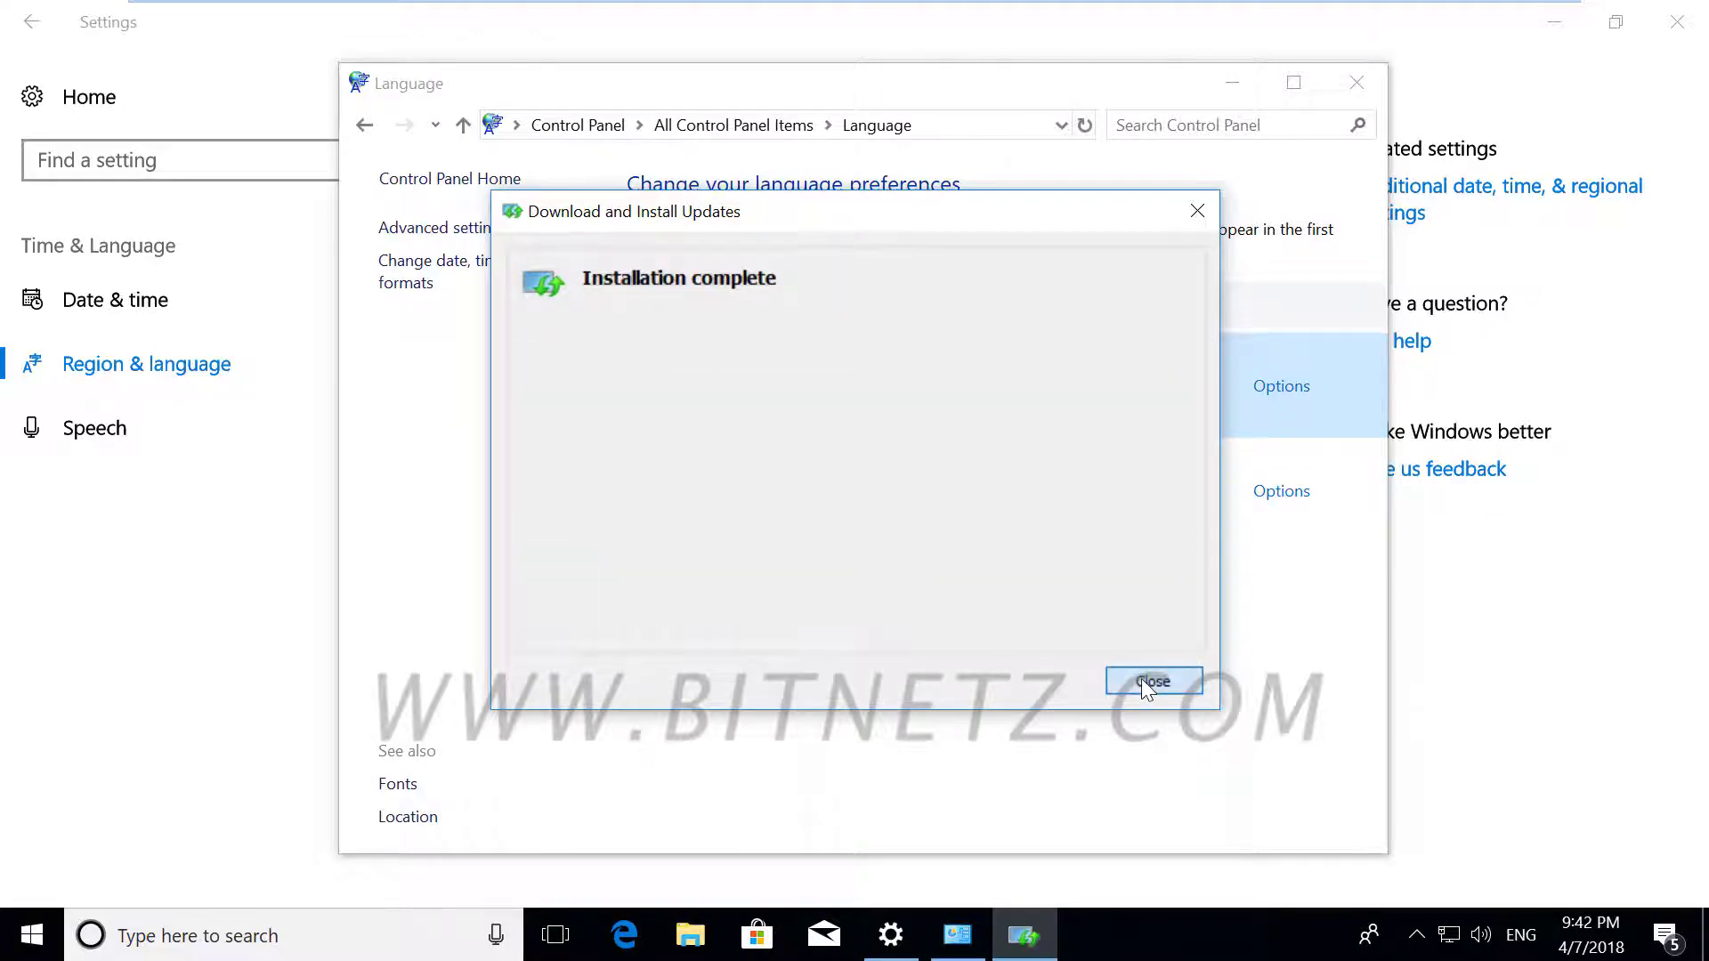
{"action": "left_click", "coordinate": [1148, 681]}
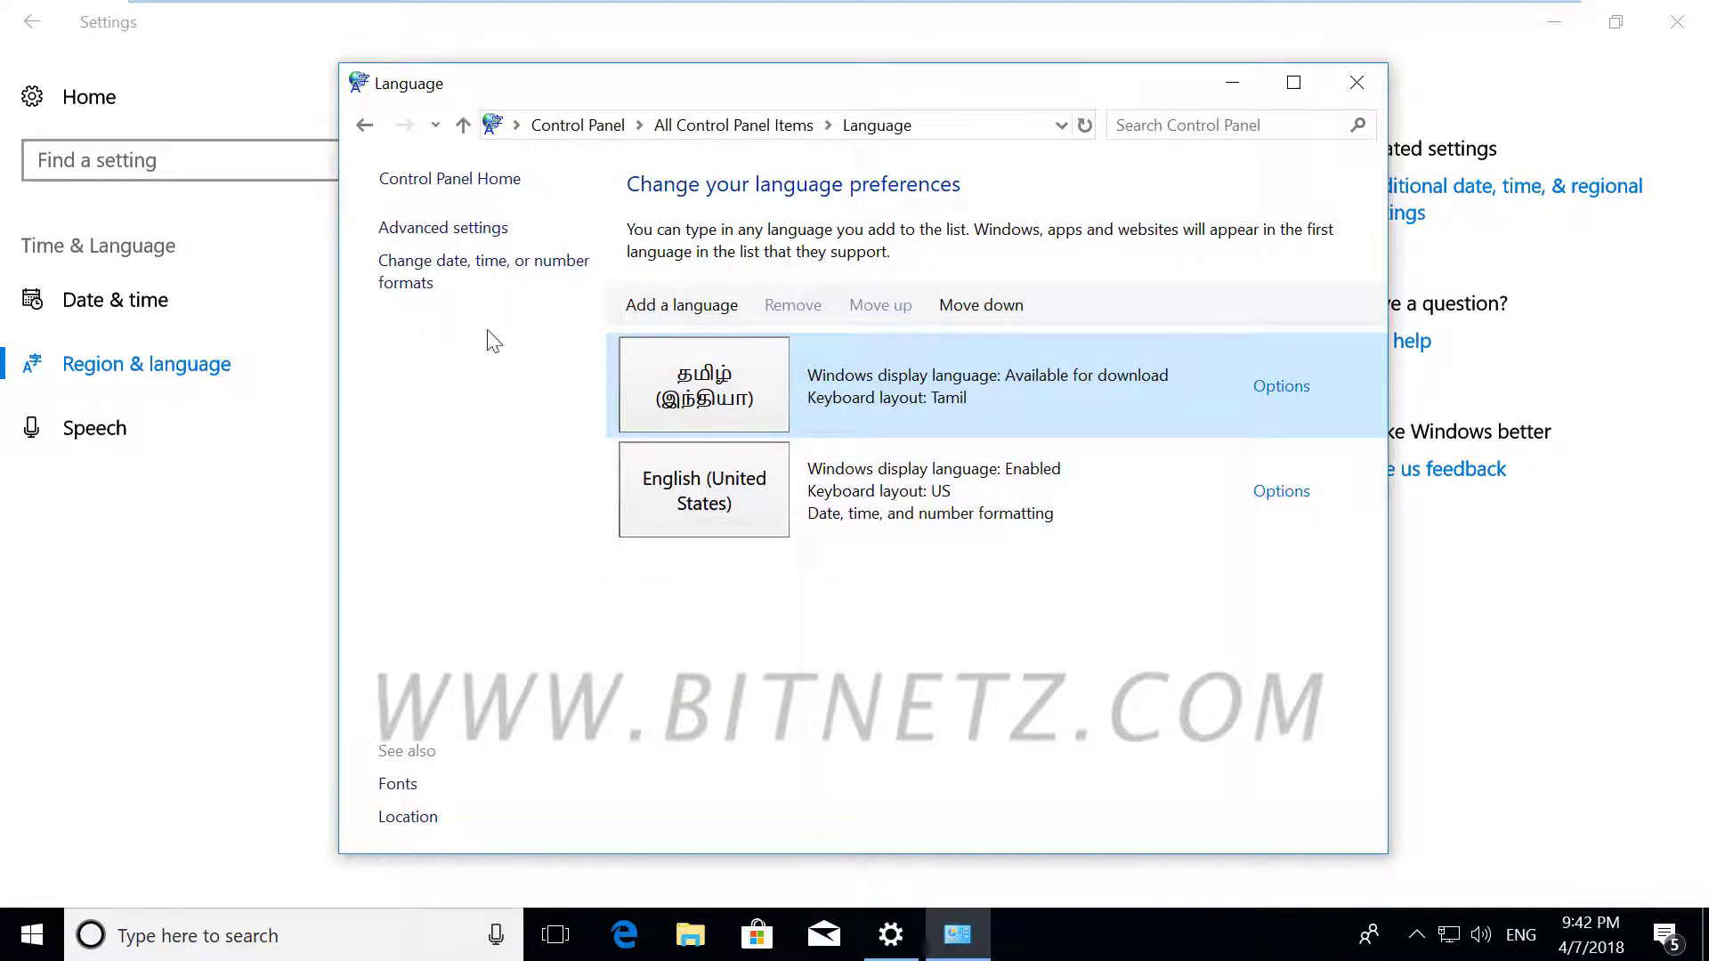
- Override the Windows display language with தமிழ் (இந்தியா) in the advanced language settings
{"action": "left_click", "coordinate": [461, 230]}
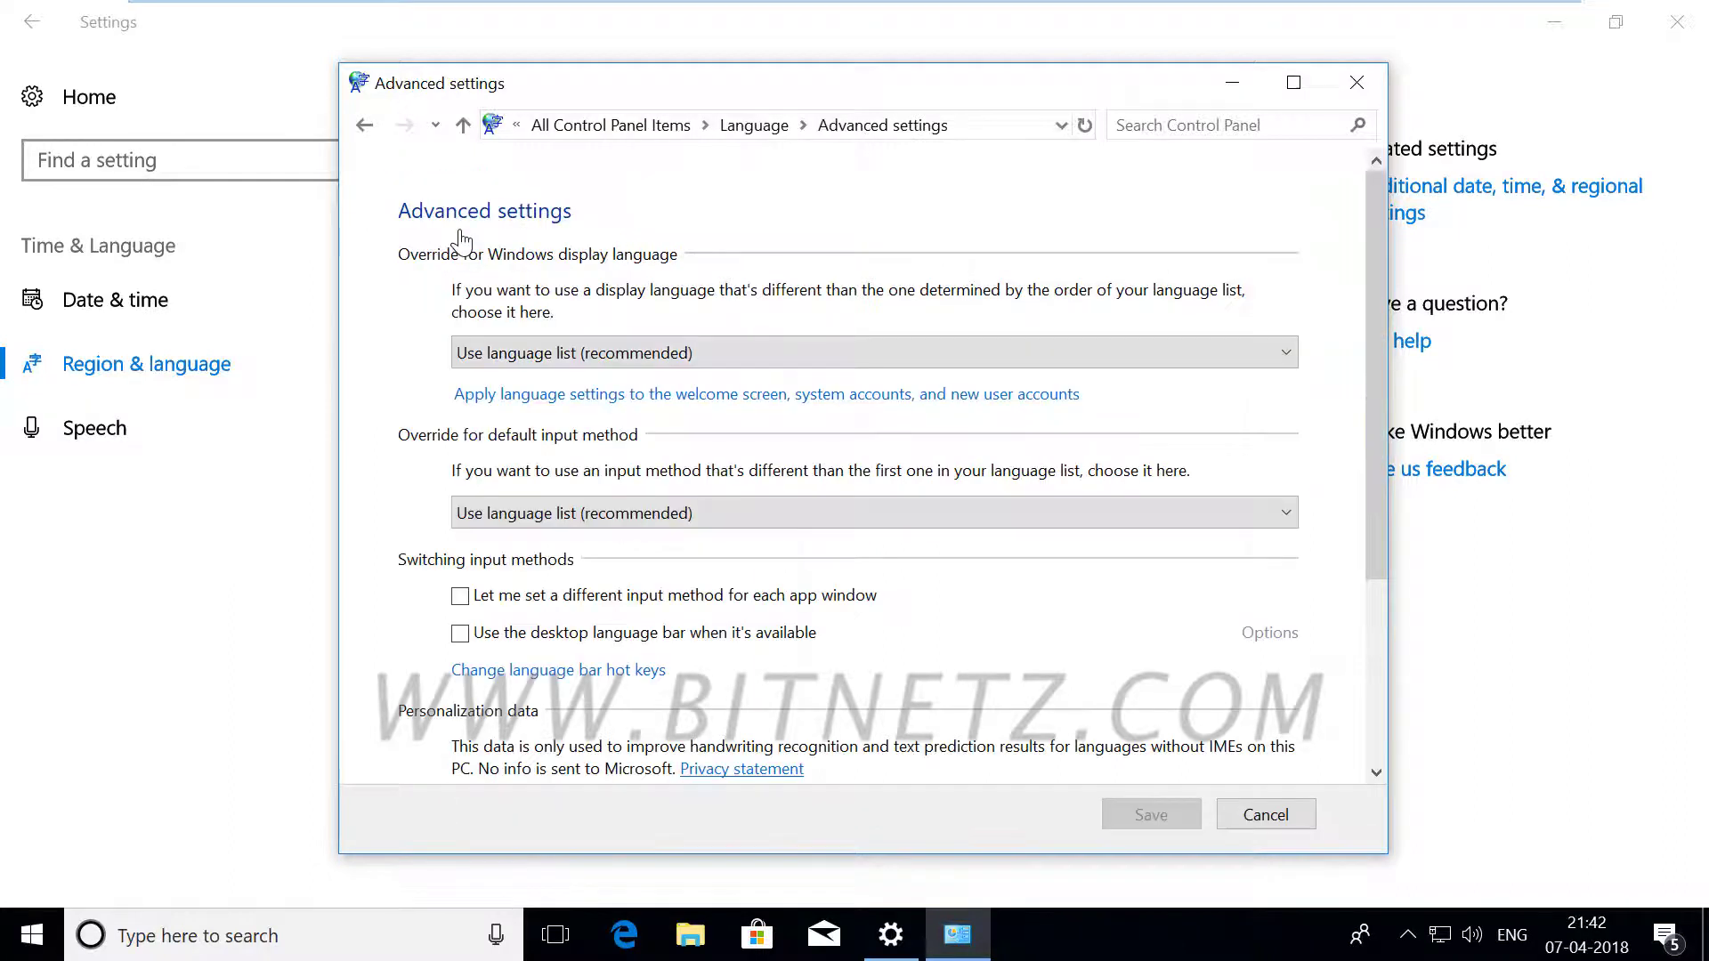
{"action": "left_click", "coordinate": [650, 353]}
{"action": "left_click", "coordinate": [609, 430]}
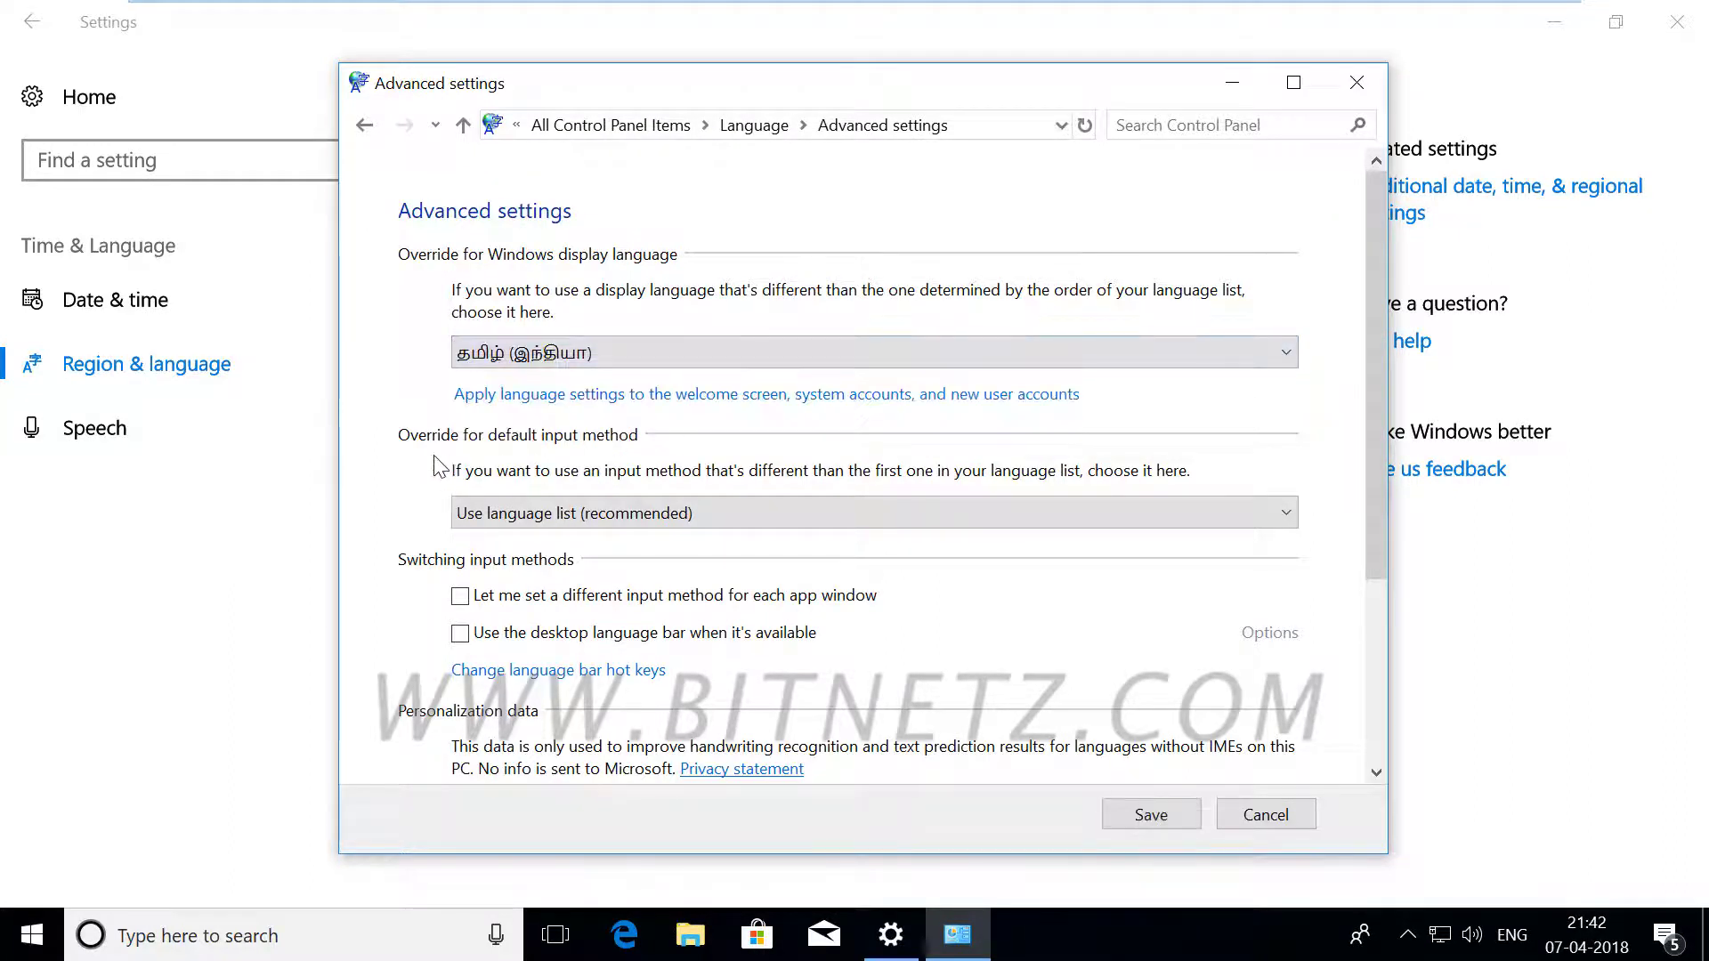
- Override the default input method with Tamil (India) - Tamil, enable per-app-window input methods and the desktop language bar, and save the settings
{"action": "left_click", "coordinate": [1175, 520]}
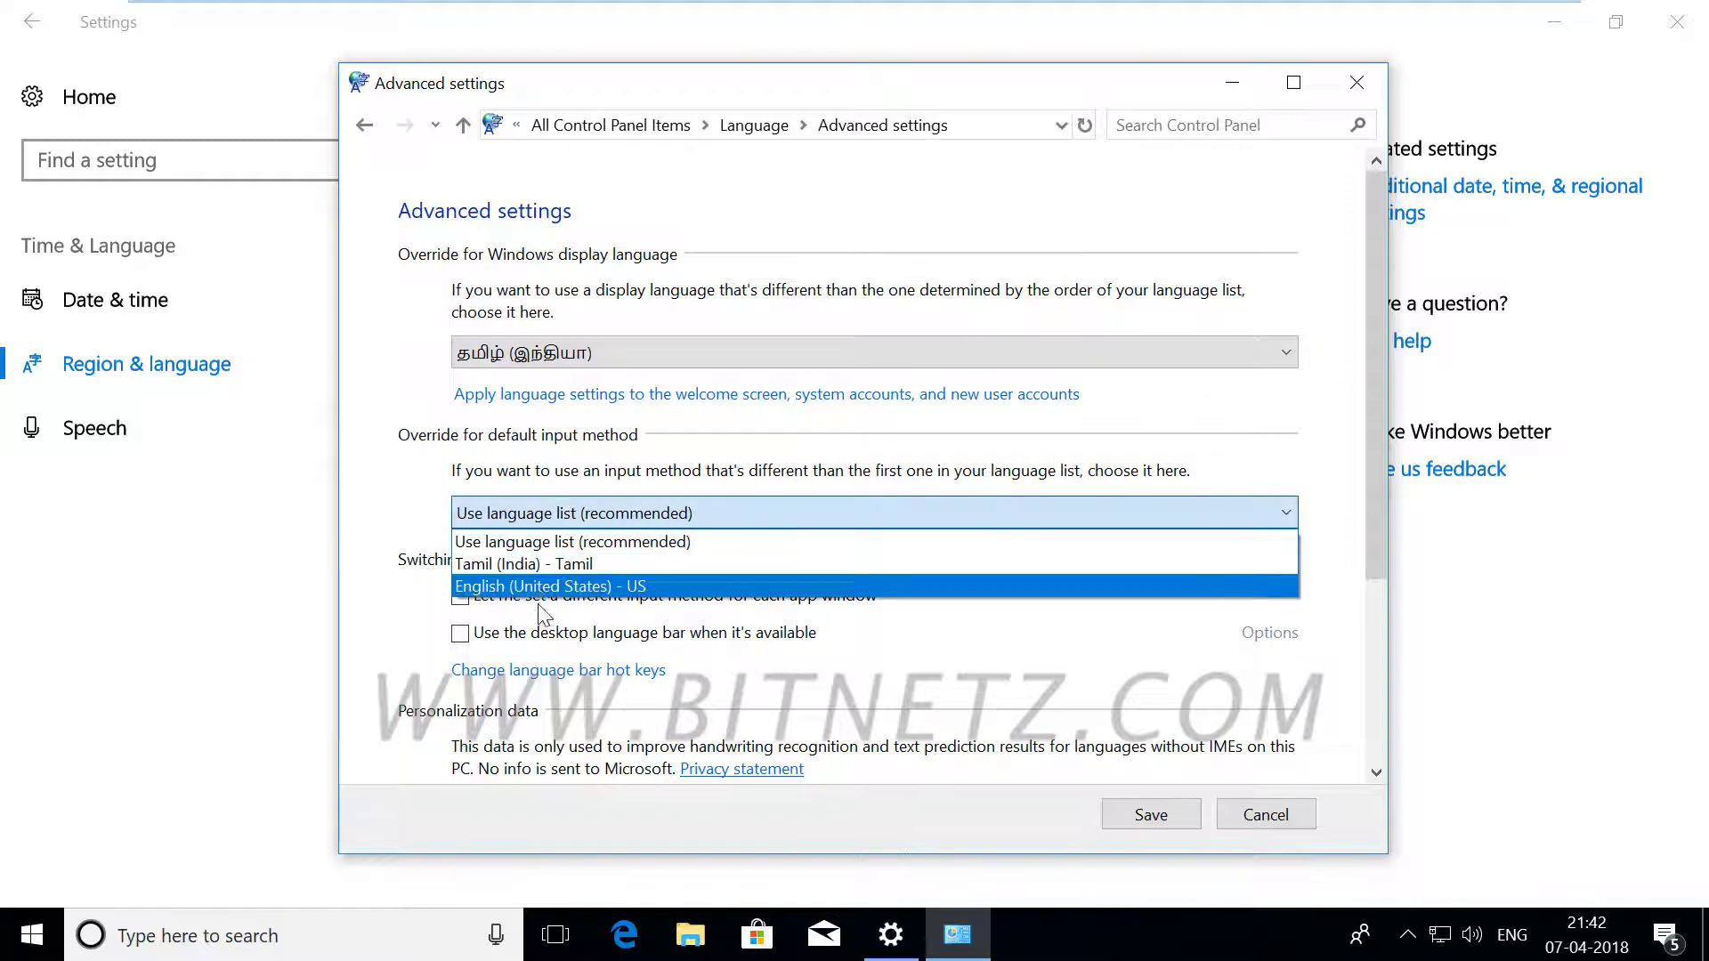
{"action": "left_click", "coordinate": [547, 564]}
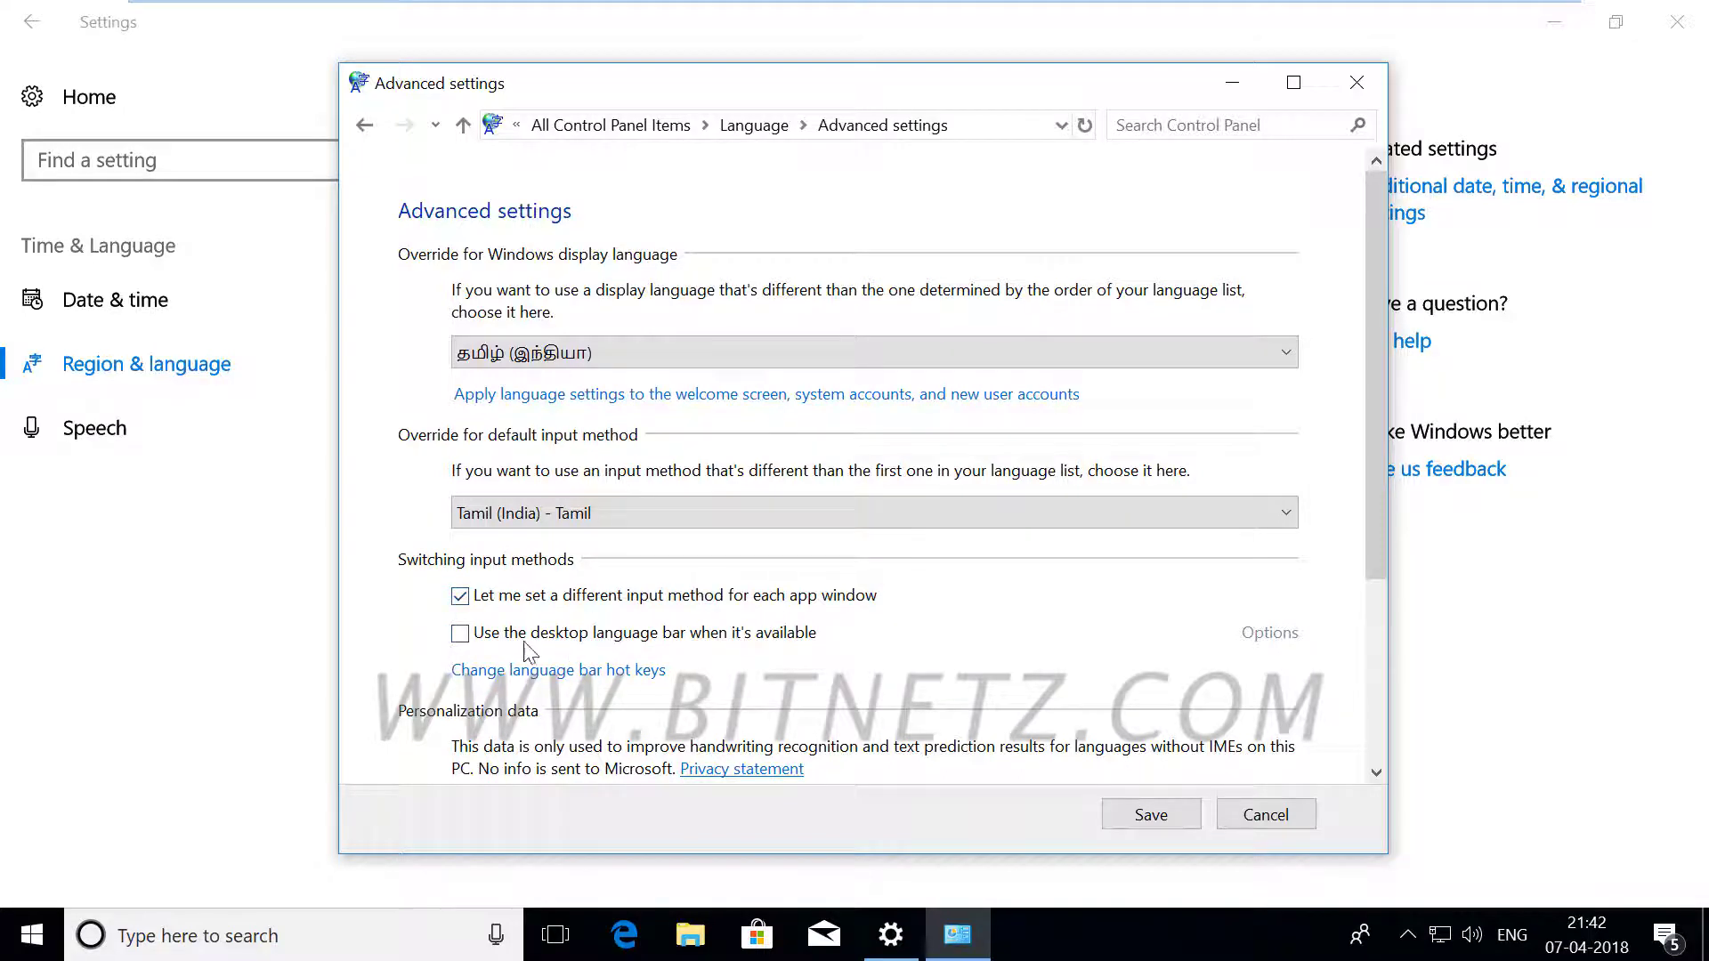
{"action": "left_click", "coordinate": [462, 635]}
{"action": "left_click", "coordinate": [1149, 816]}
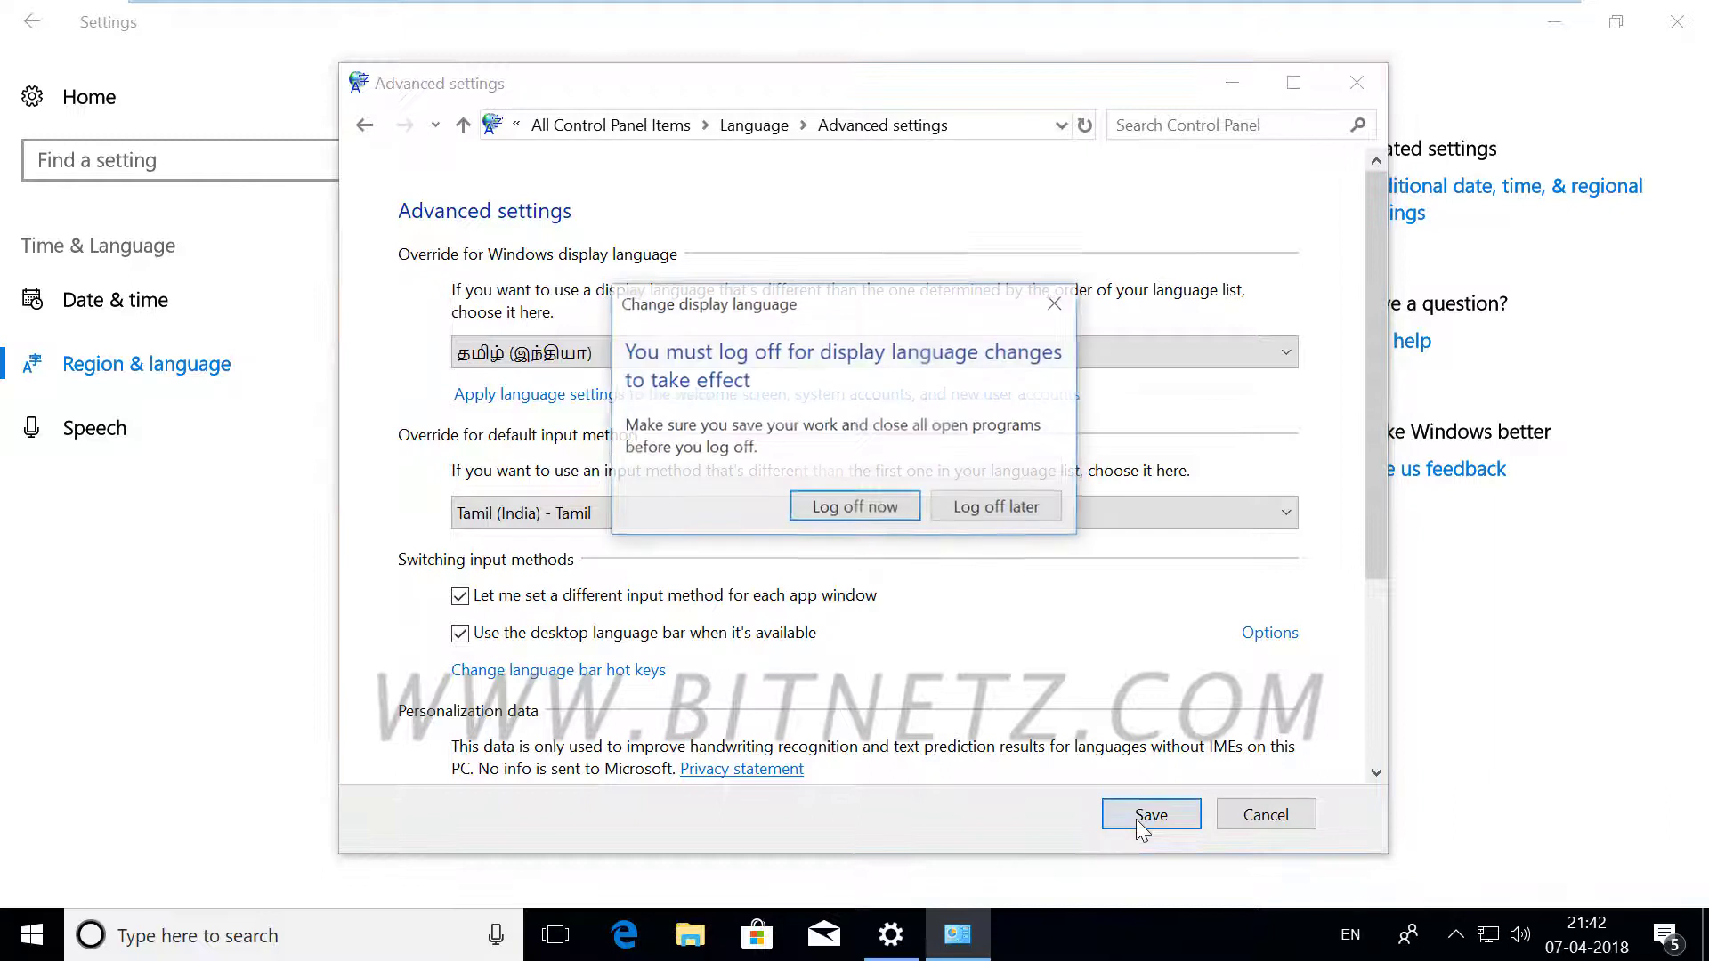
- Log off immediately to apply the display language change and bring up the account's sign-in prompt
{"action": "left_click", "coordinate": [830, 510]}
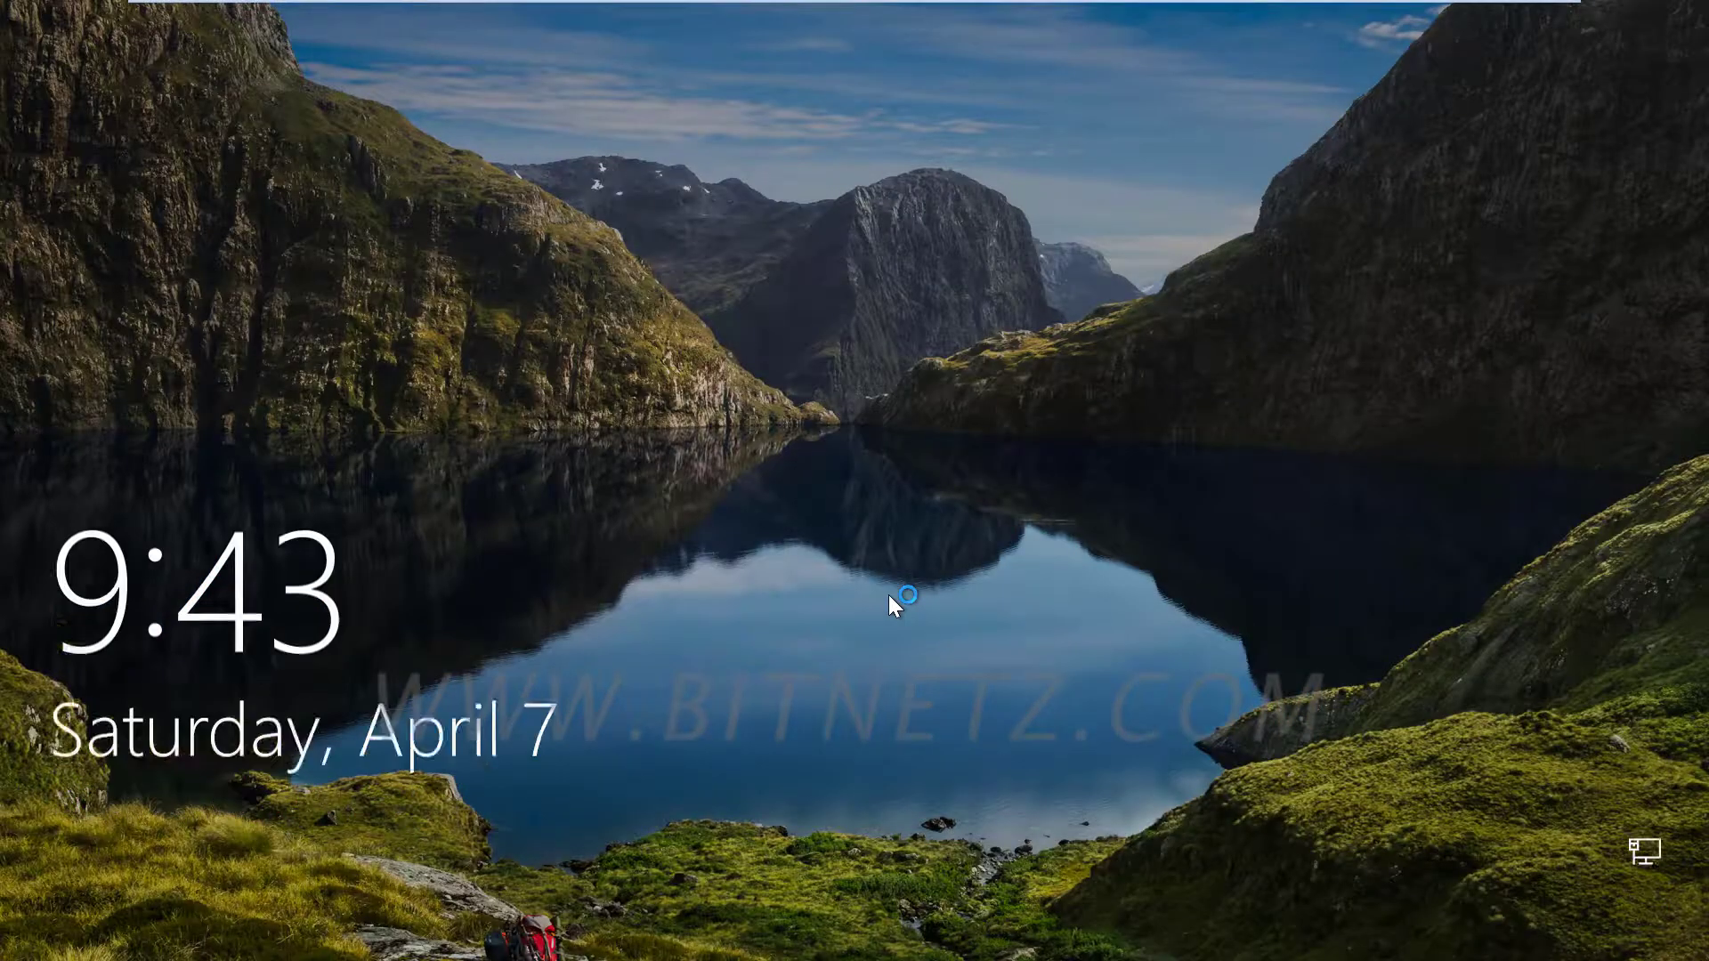
{"action": "left_click", "coordinate": [888, 594]}
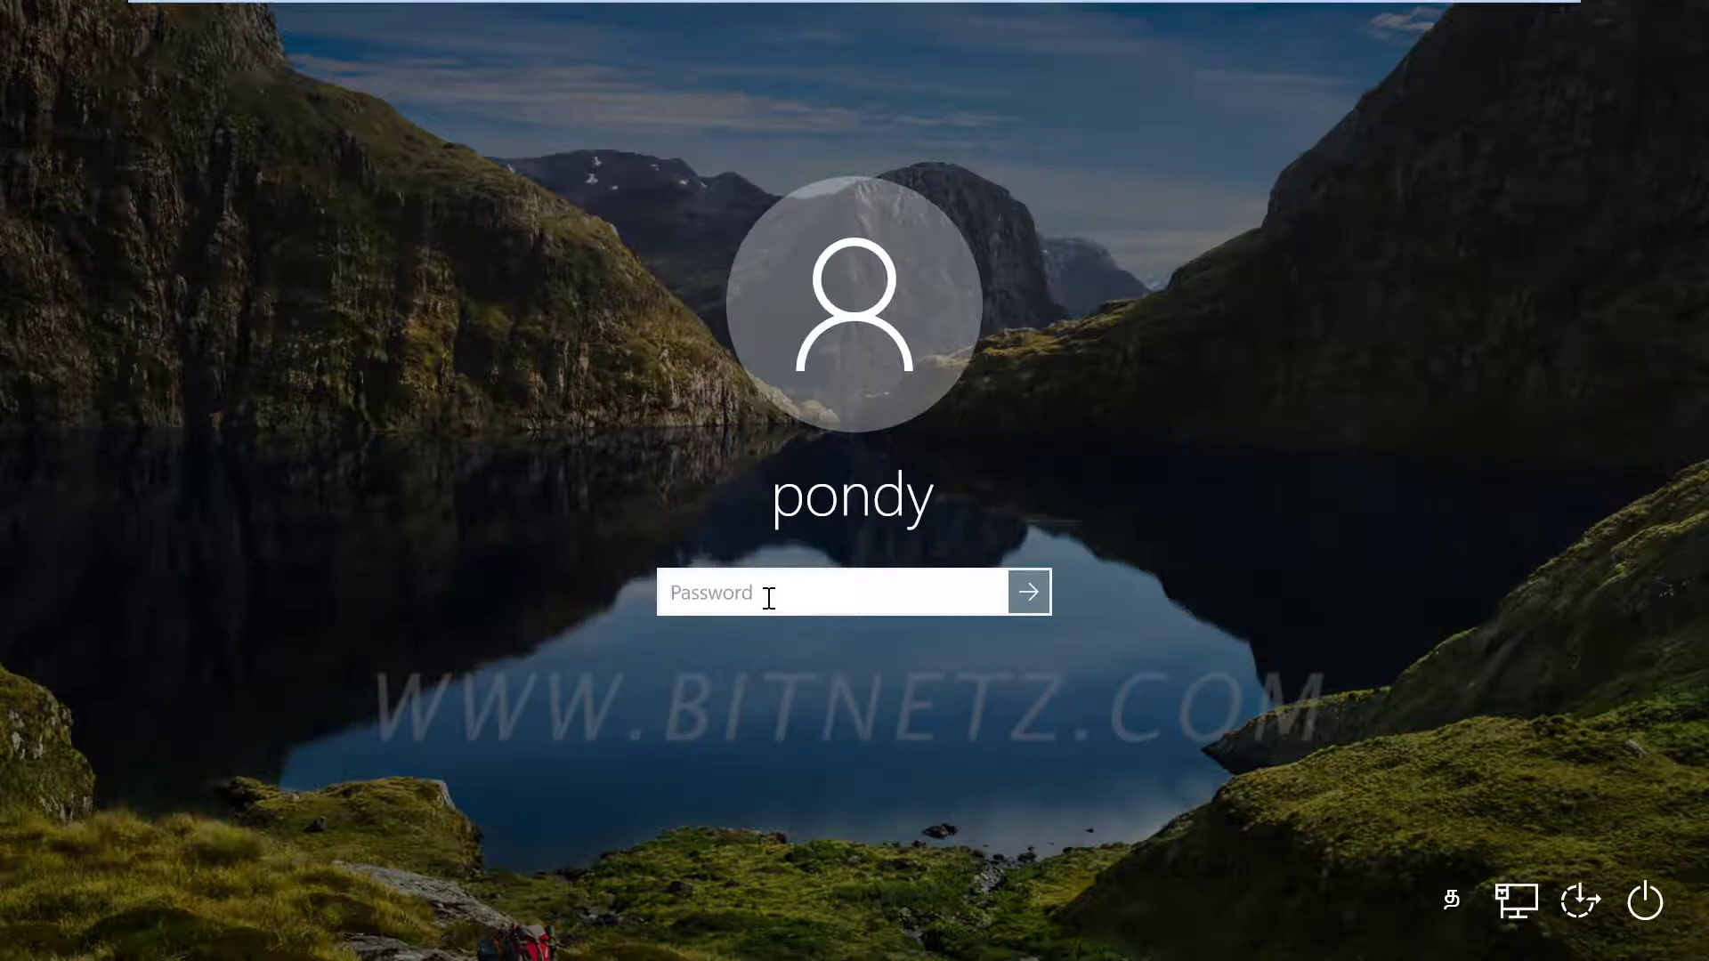
- Try entering the account password with the Tamil keyboard active and clear the password field
{"action": "type", "text": "•"}
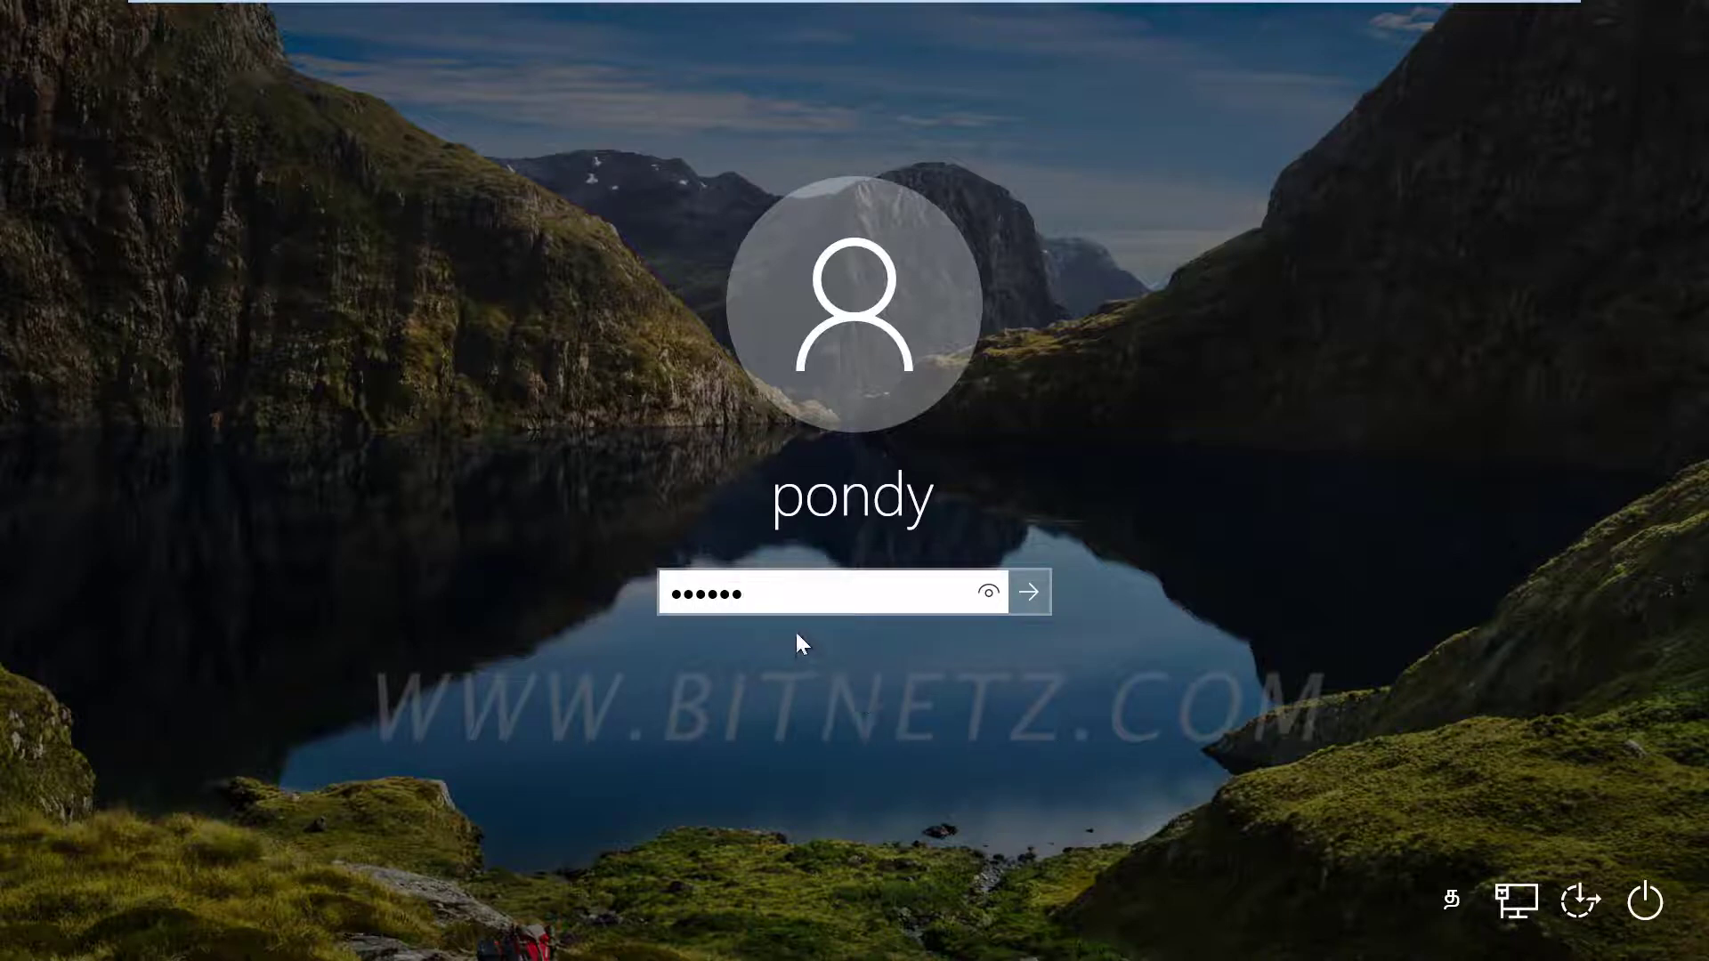
{"action": "key", "text": "BackSpace"}
{"action": "key", "text": "BackSpace"}
{"action": "key", "text": "BackSpace"}
{"action": "key", "text": "BackSpace"}
{"action": "key", "text": "BackSpace"}
{"action": "key", "text": "BackSpace"}
- Switch the sign-in screen to the English (United States) keyboard and sign in with the account password
{"action": "left_click", "coordinate": [1446, 914]}
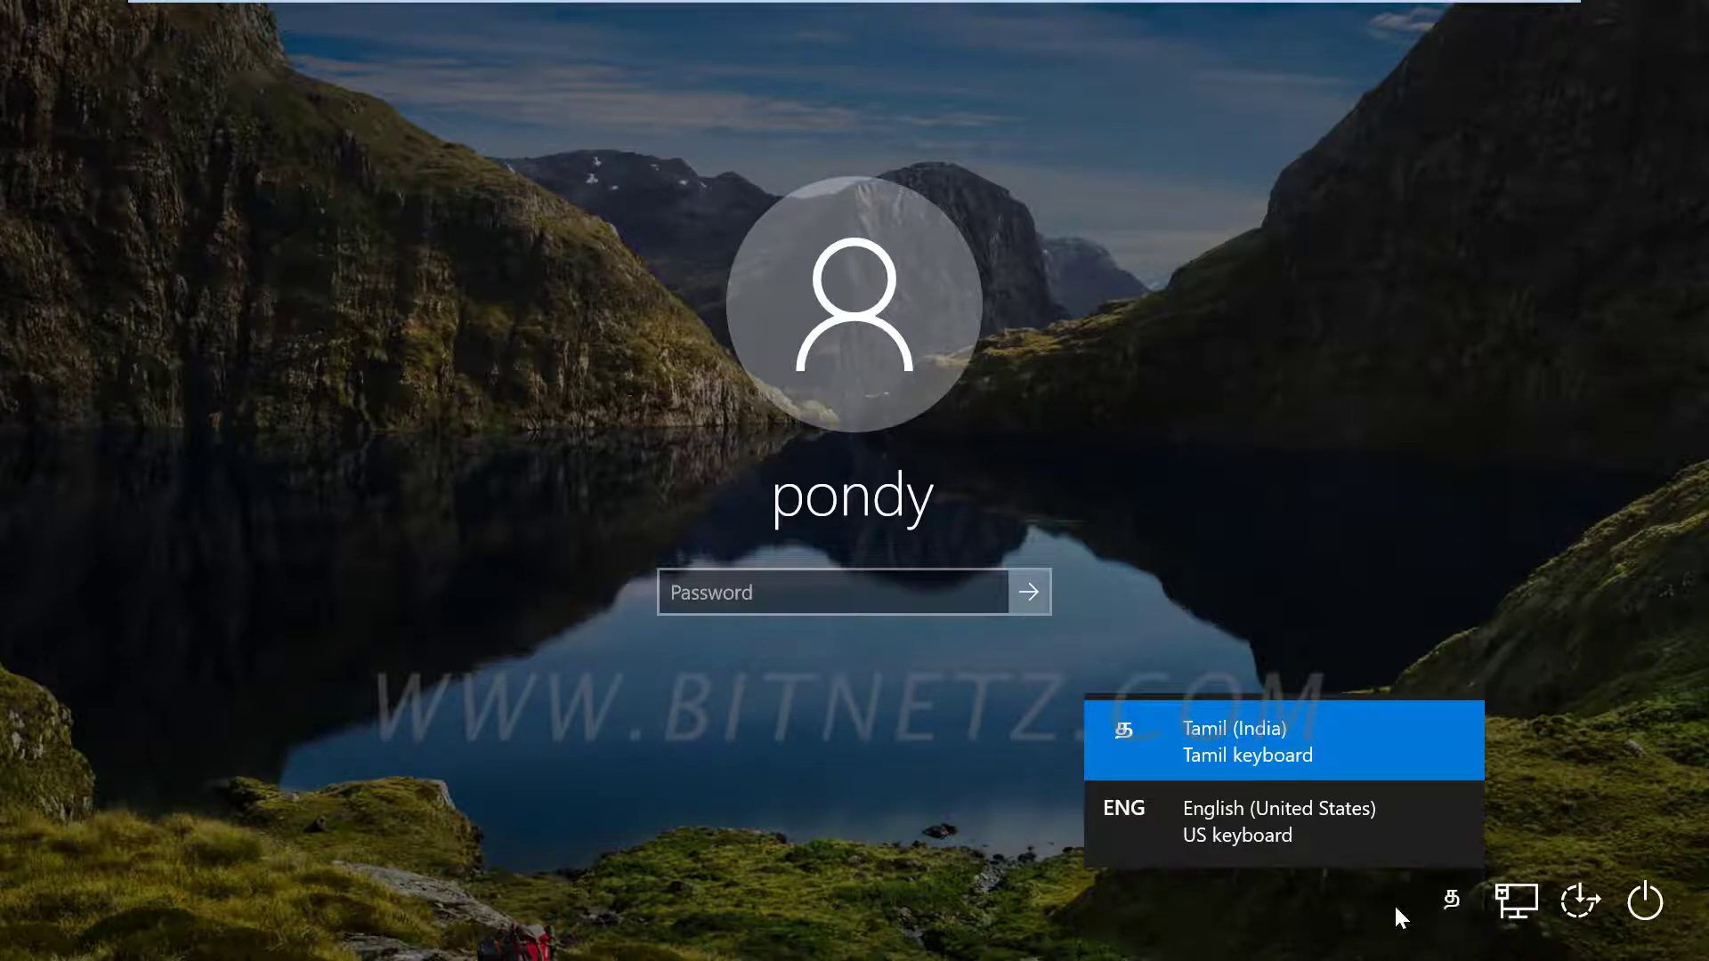
{"action": "left_click", "coordinate": [1254, 834]}
{"action": "left_click", "coordinate": [806, 594]}
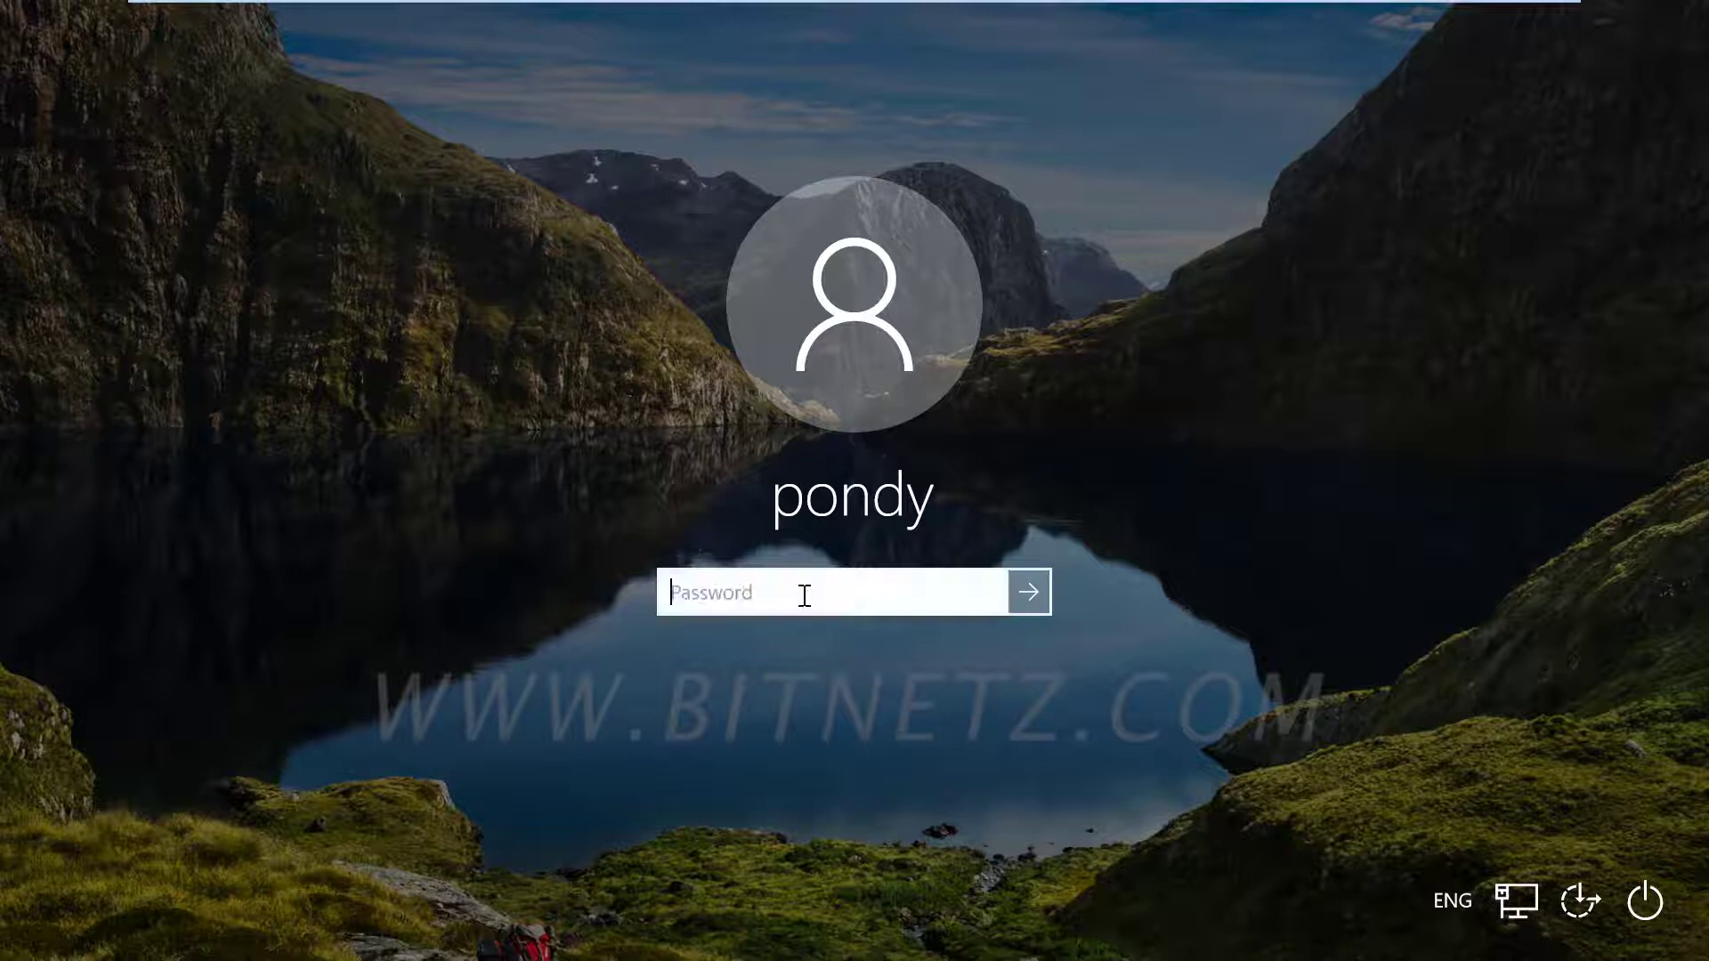
{"action": "type", "text": "••••"}
{"action": "key", "text": "Return"}
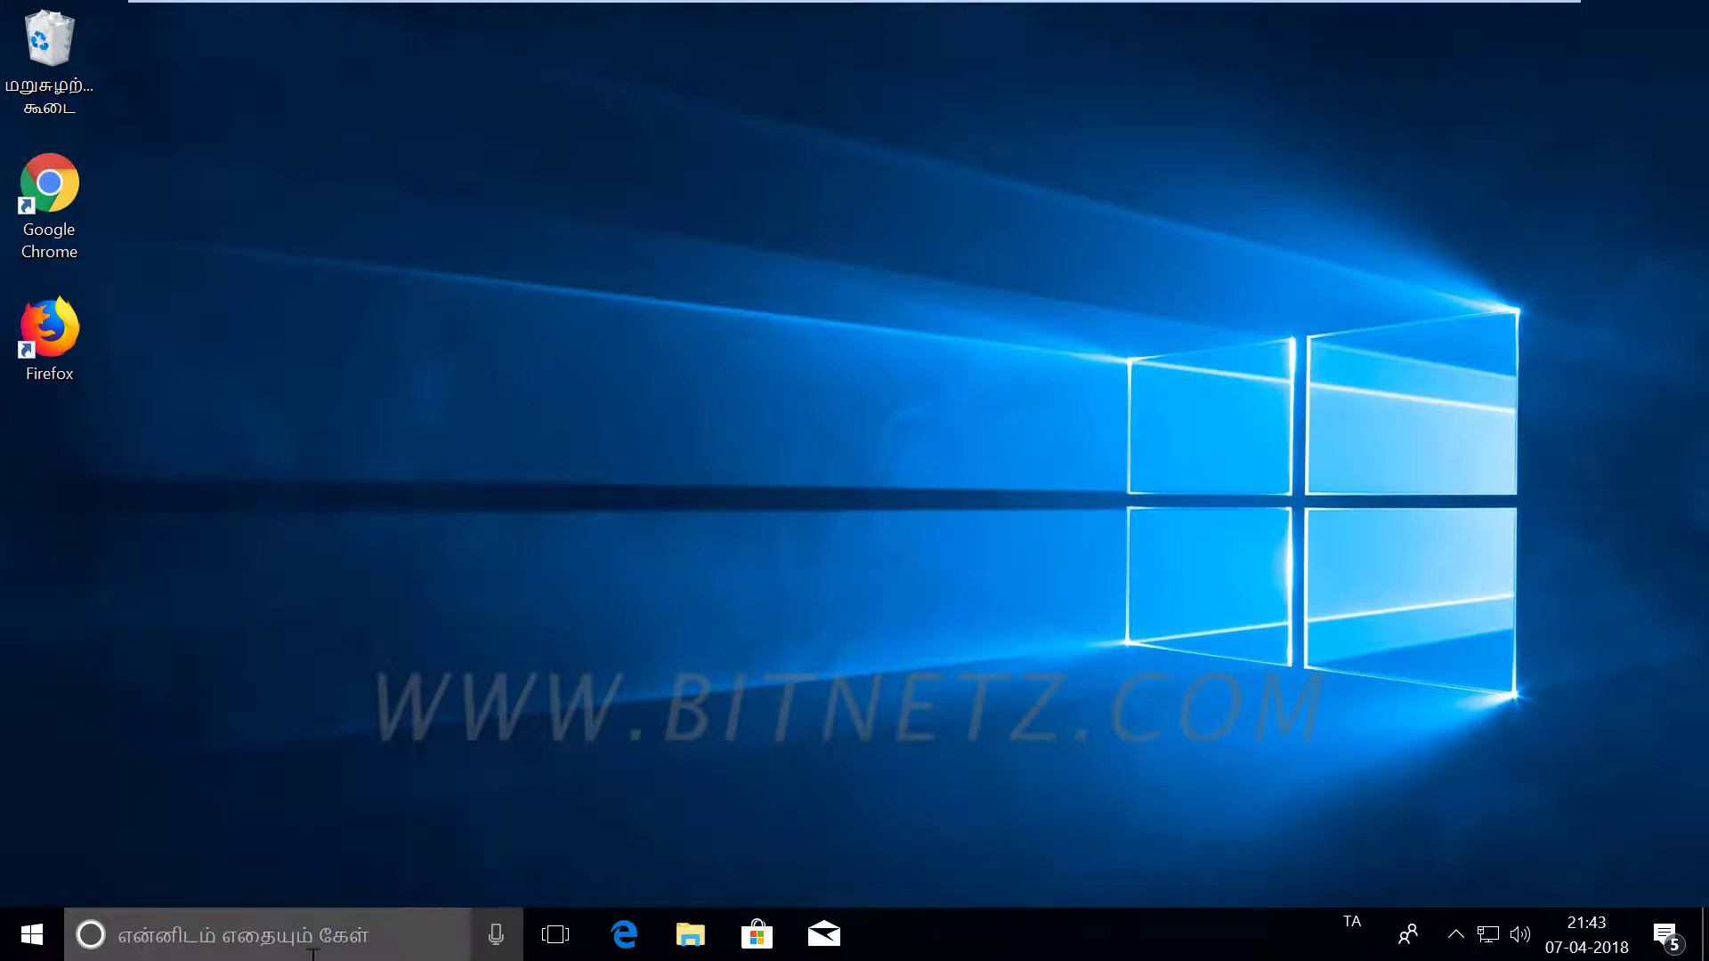
- Open the Start menu to check the display language of its entries
{"action": "left_click", "coordinate": [29, 946]}
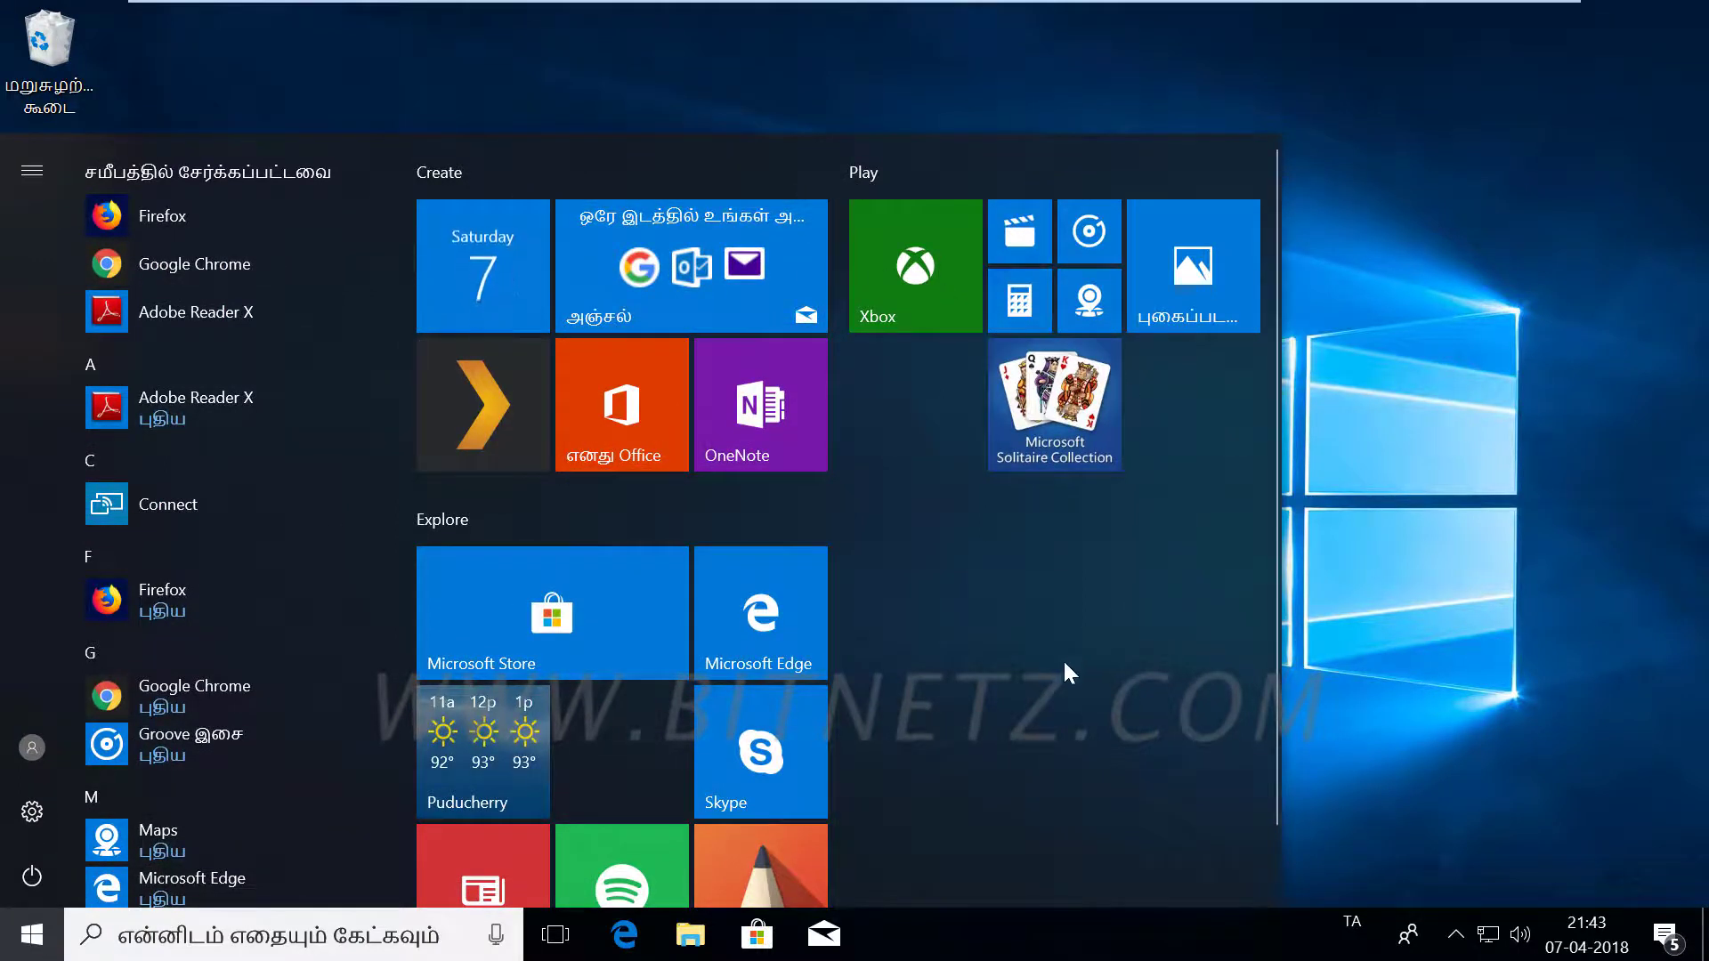
- Check the Start menu tiles, the search box and File Explorer for Tamil labels, and close File Explorer
{"action": "scroll", "coordinate": [1001, 675], "scroll_direction": "down", "scroll_amount": 2}
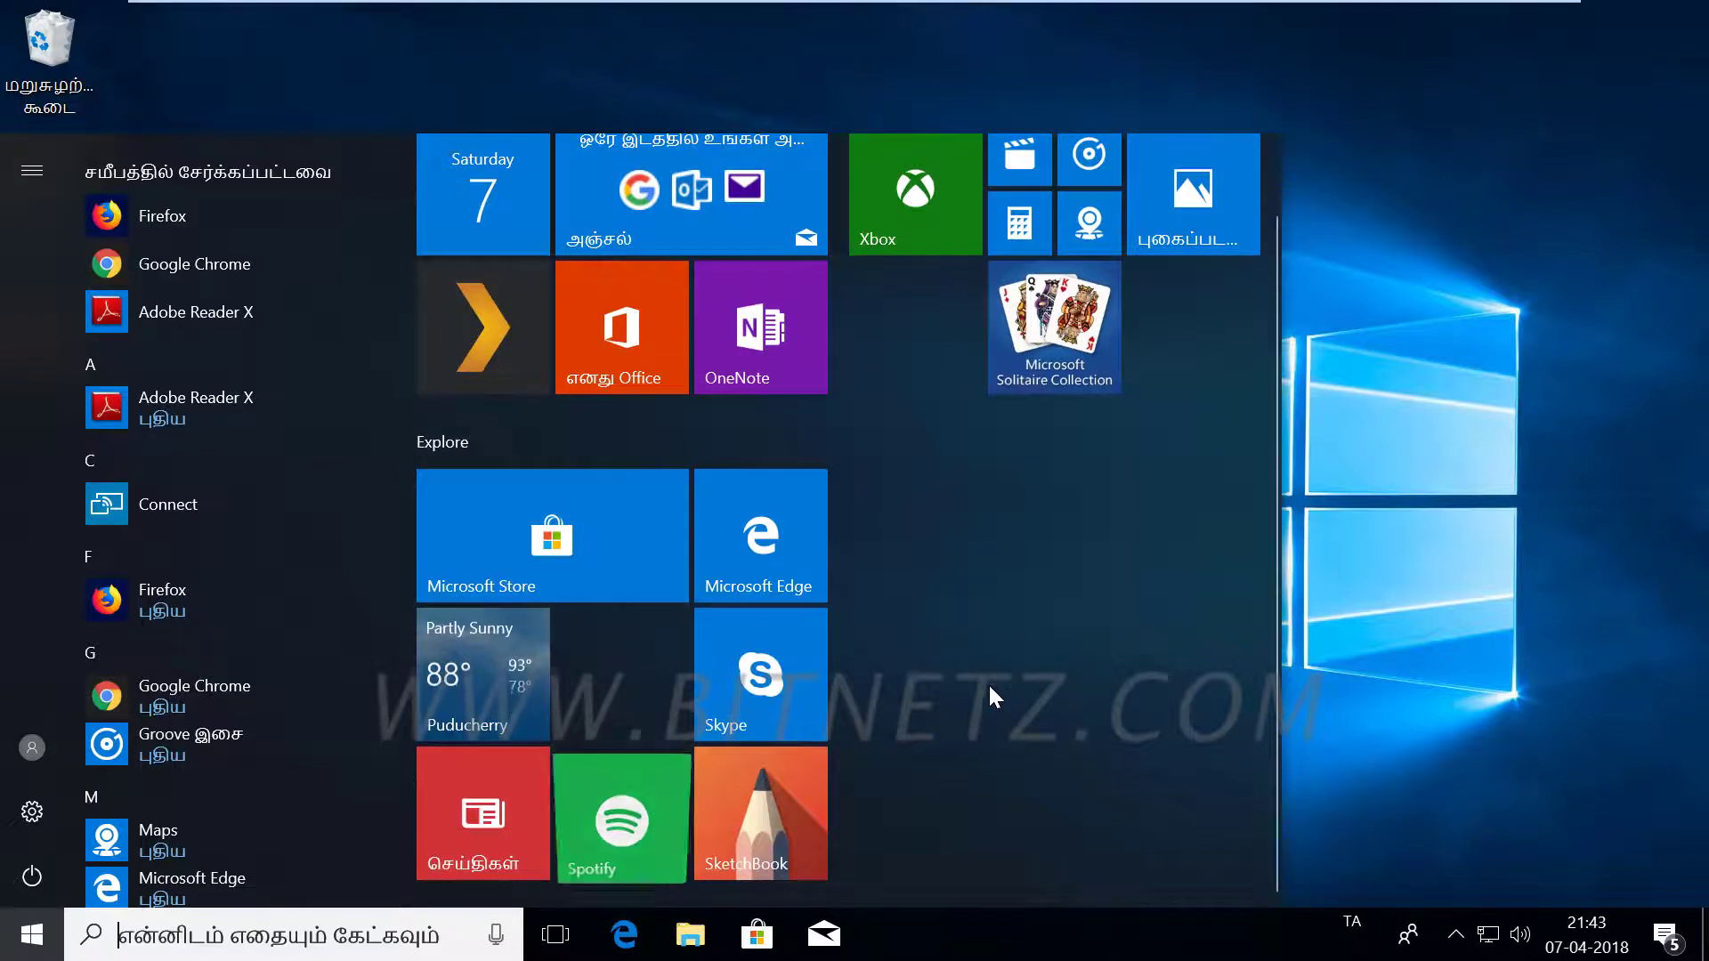
{"action": "left_click", "coordinate": [215, 937]}
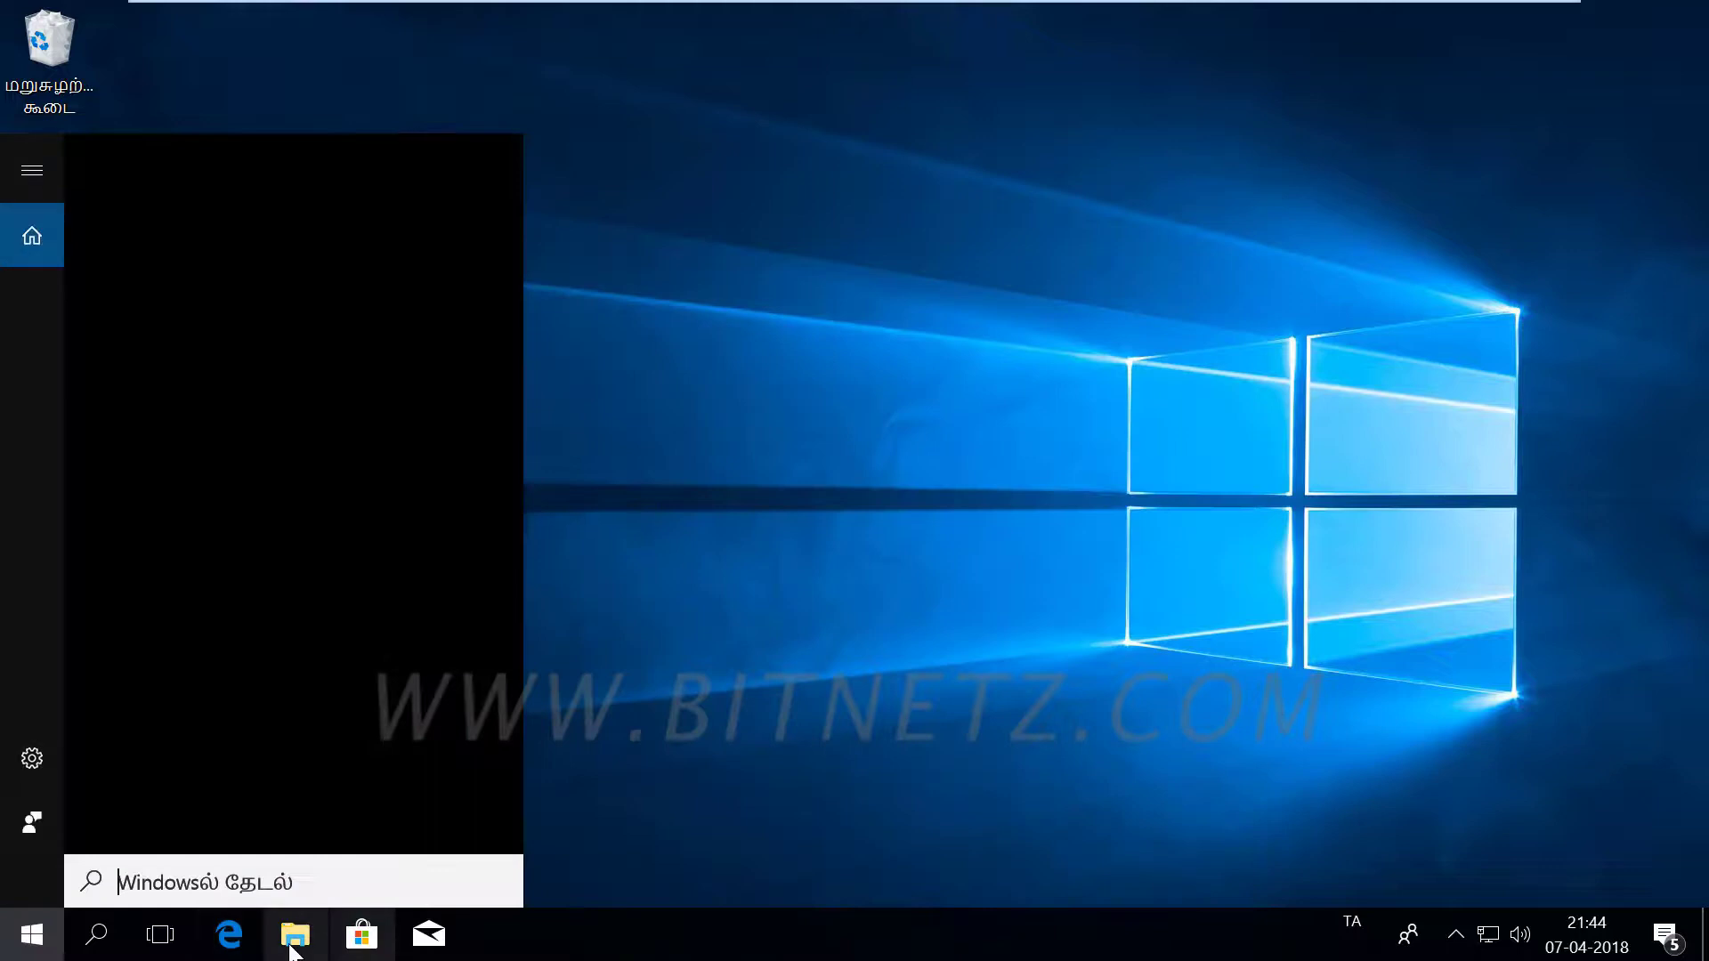
{"action": "left_click", "coordinate": [297, 936]}
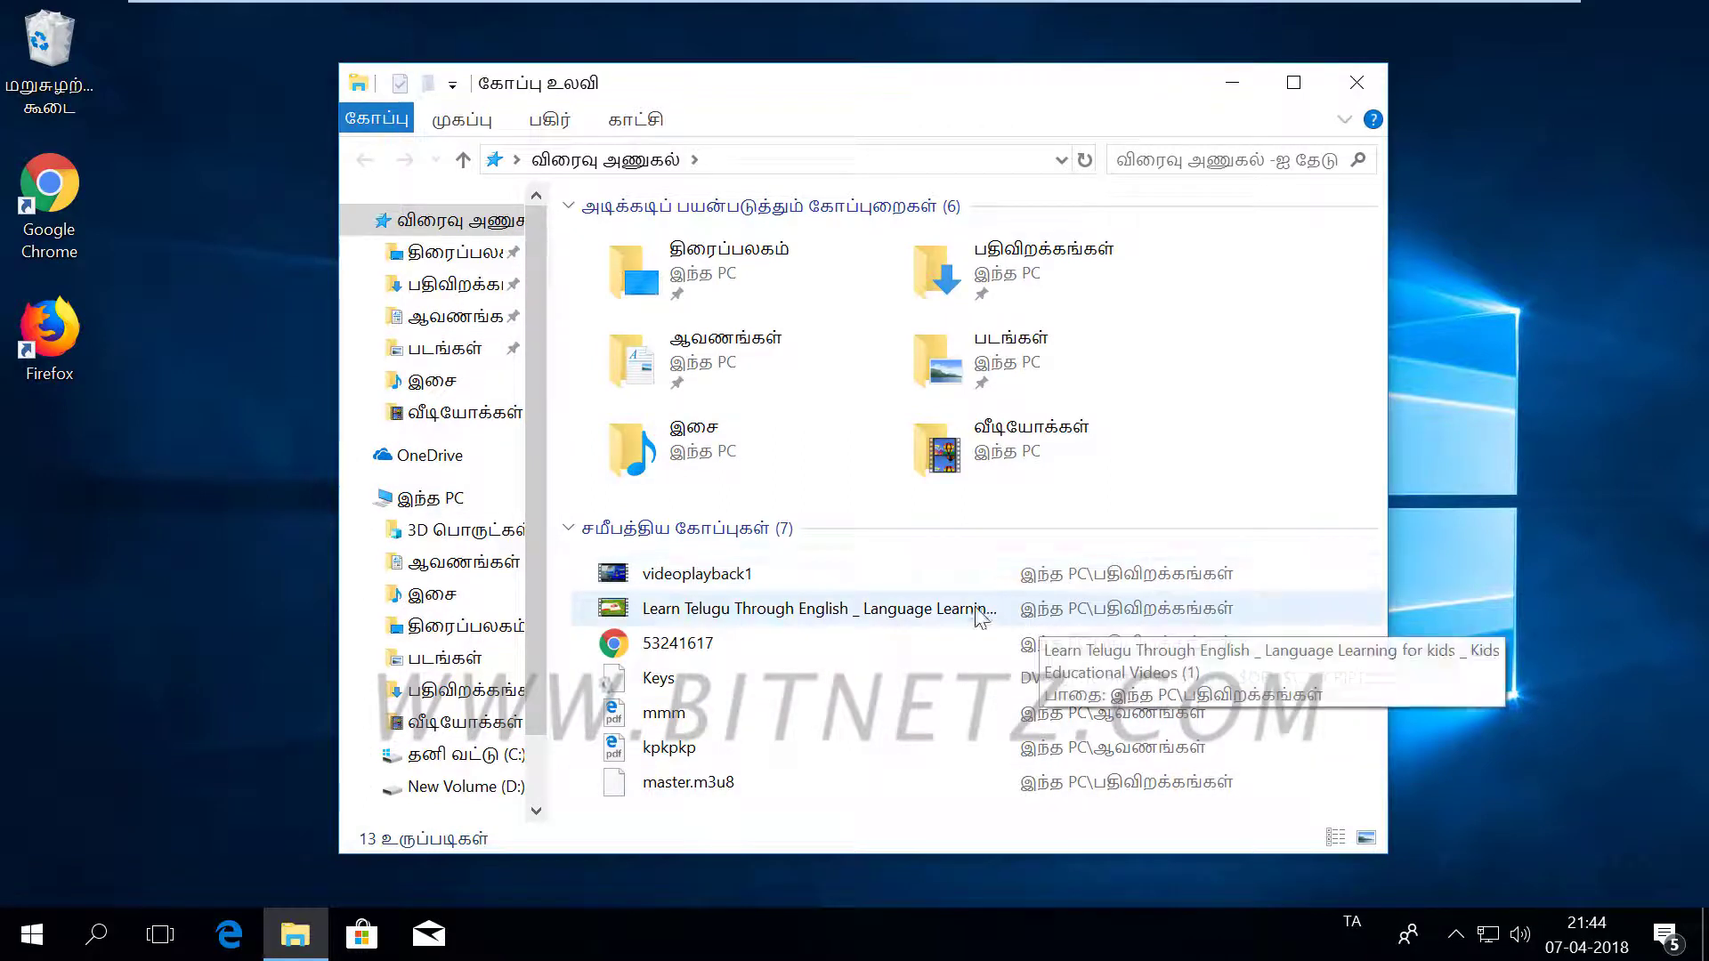
{"action": "scroll", "coordinate": [532, 545], "scroll_direction": "down", "scroll_amount": 2}
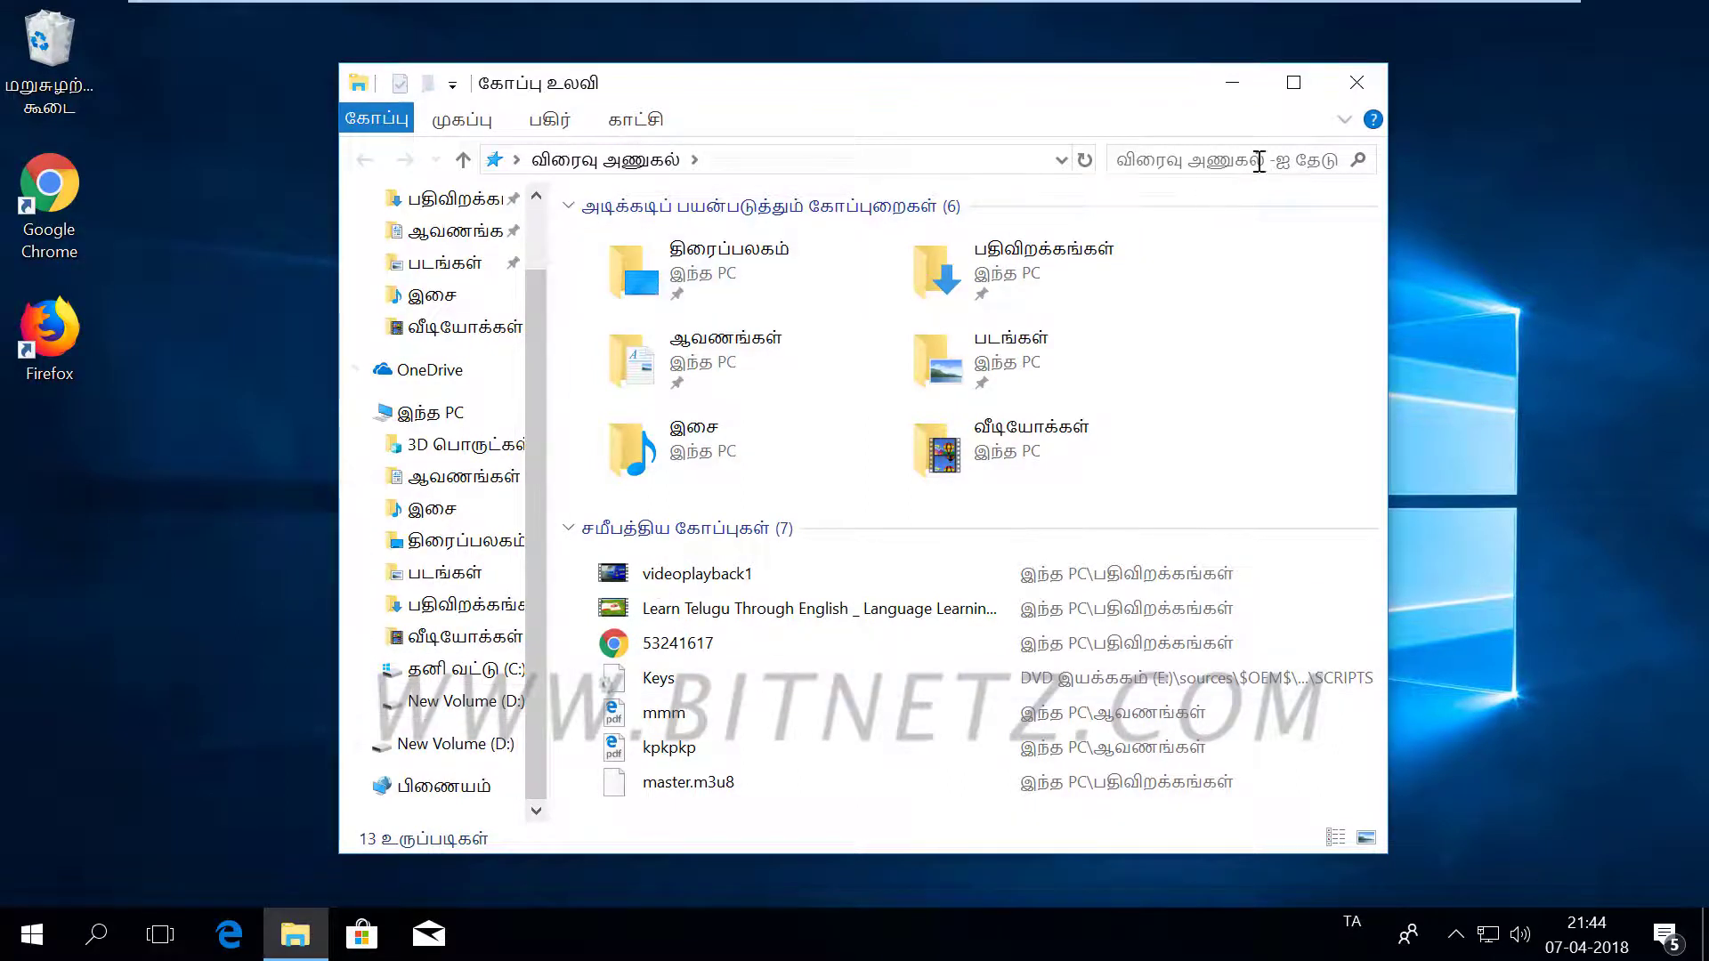
{"action": "left_click", "coordinate": [1366, 91]}
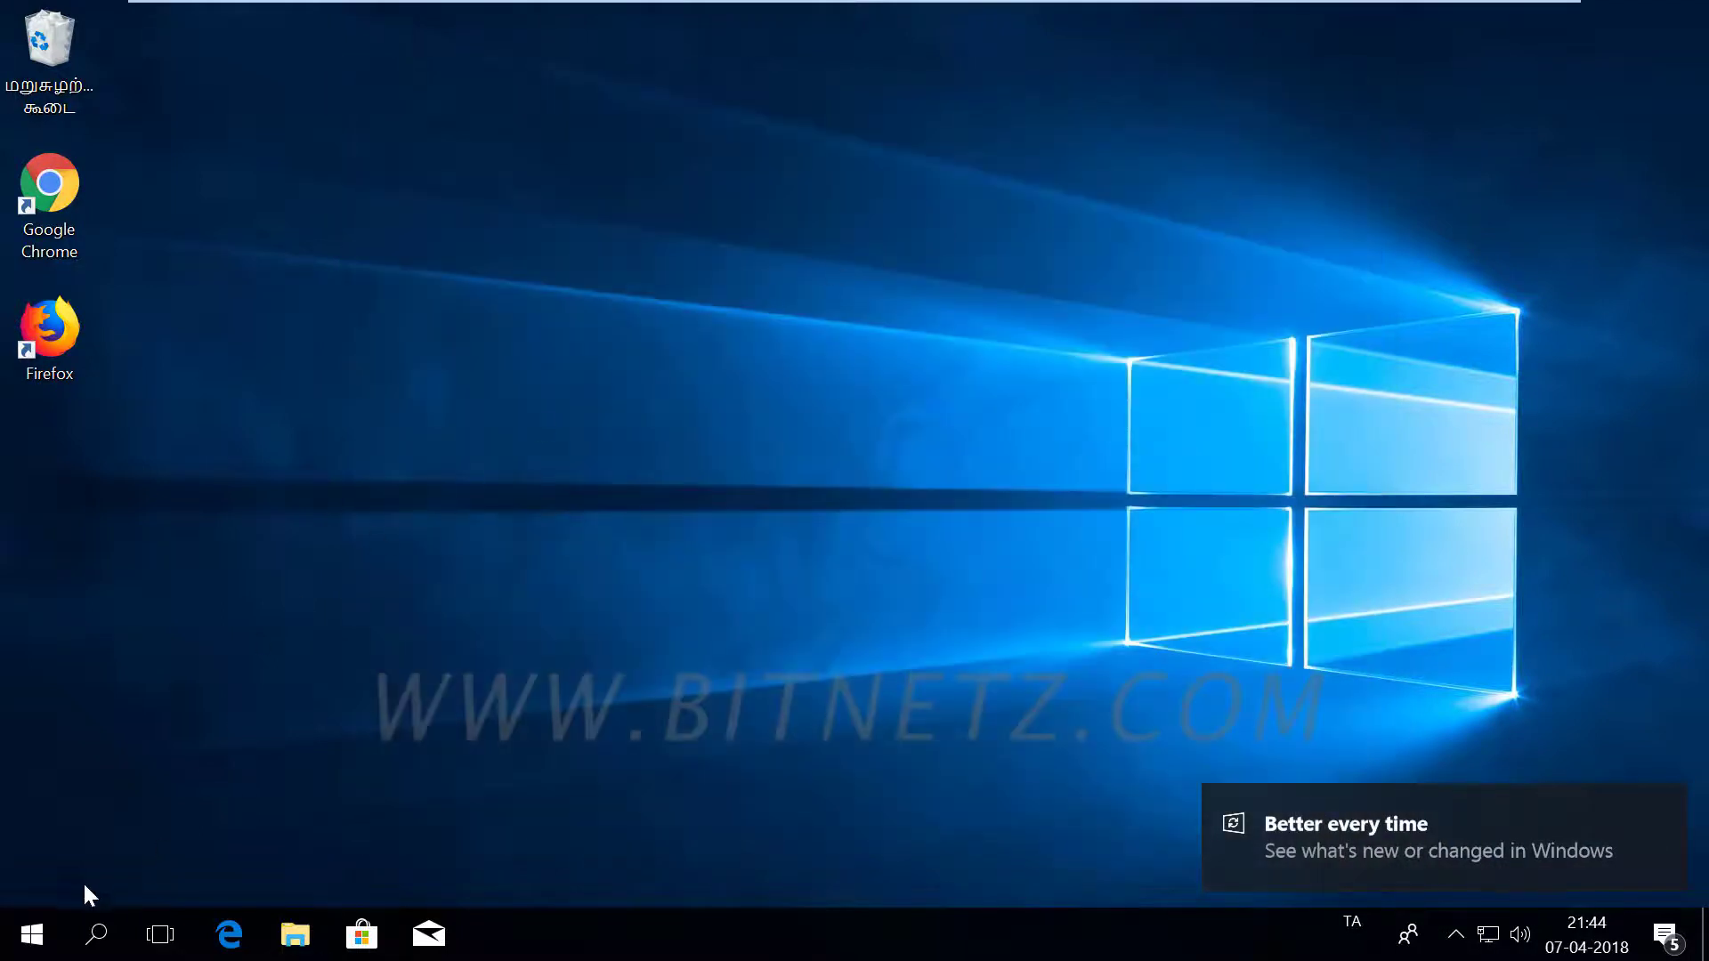
- Open Windows Settings from the Start menu to check its display language and close it
{"action": "right_click", "coordinate": [36, 948]}
{"action": "left_click", "coordinate": [27, 949]}
{"action": "left_click", "coordinate": [29, 949]}
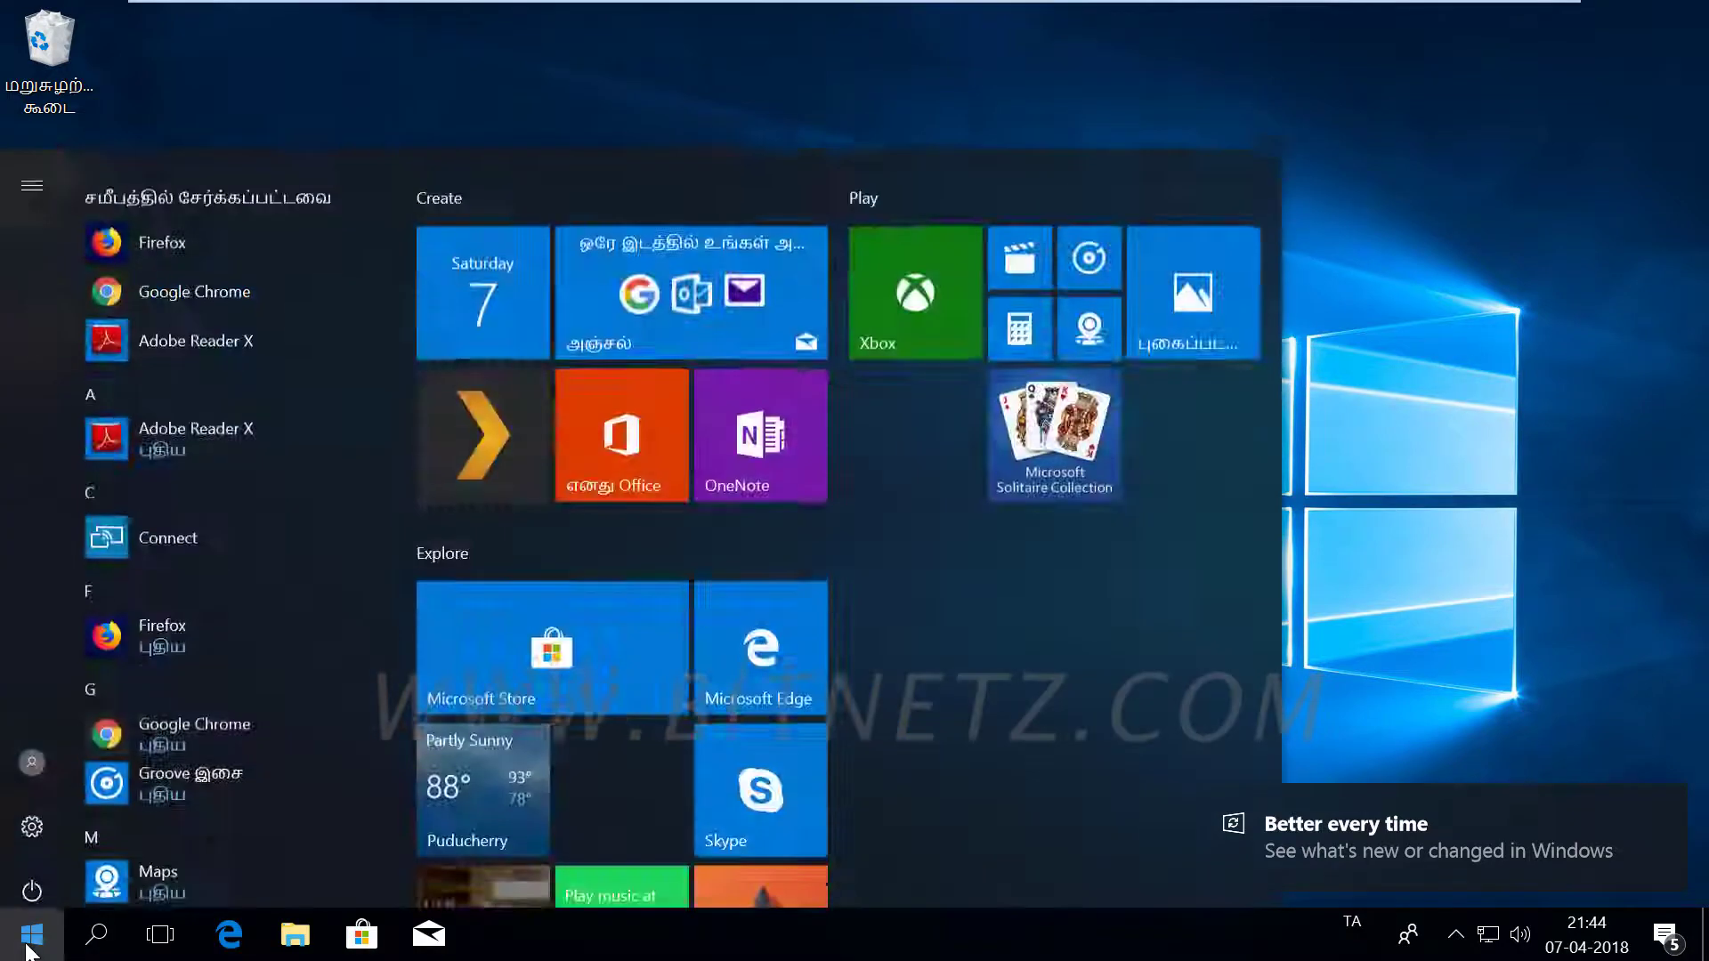
{"action": "left_click", "coordinate": [27, 936]}
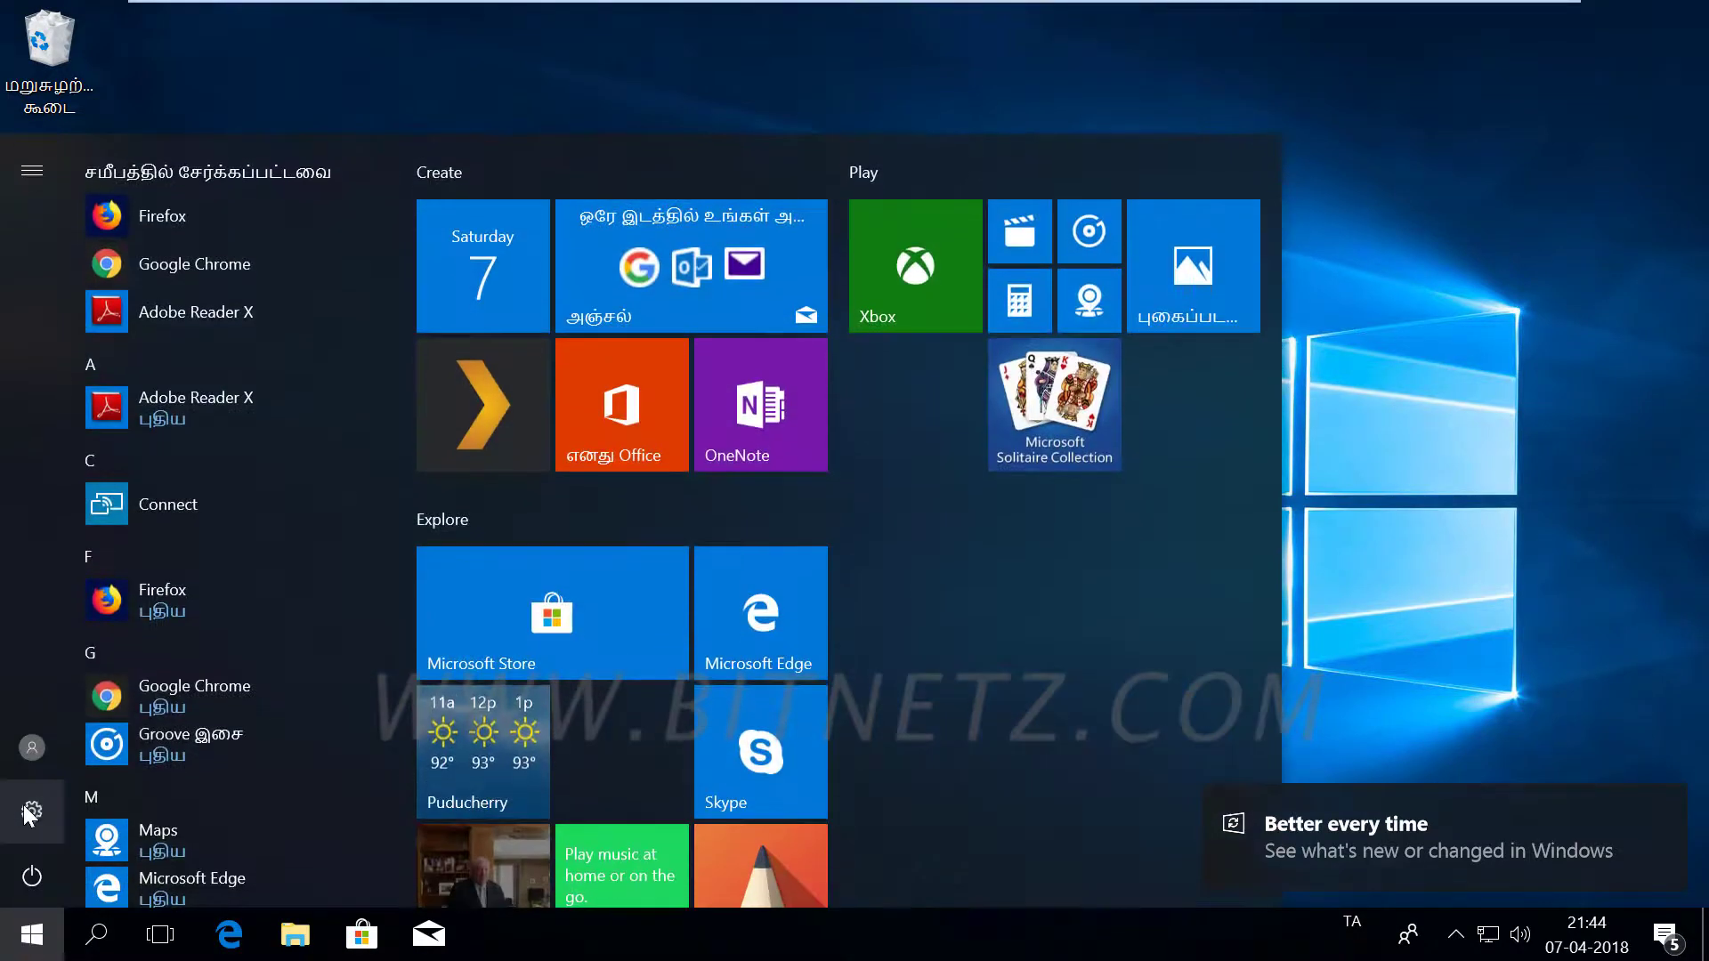
{"action": "left_click", "coordinate": [32, 812]}
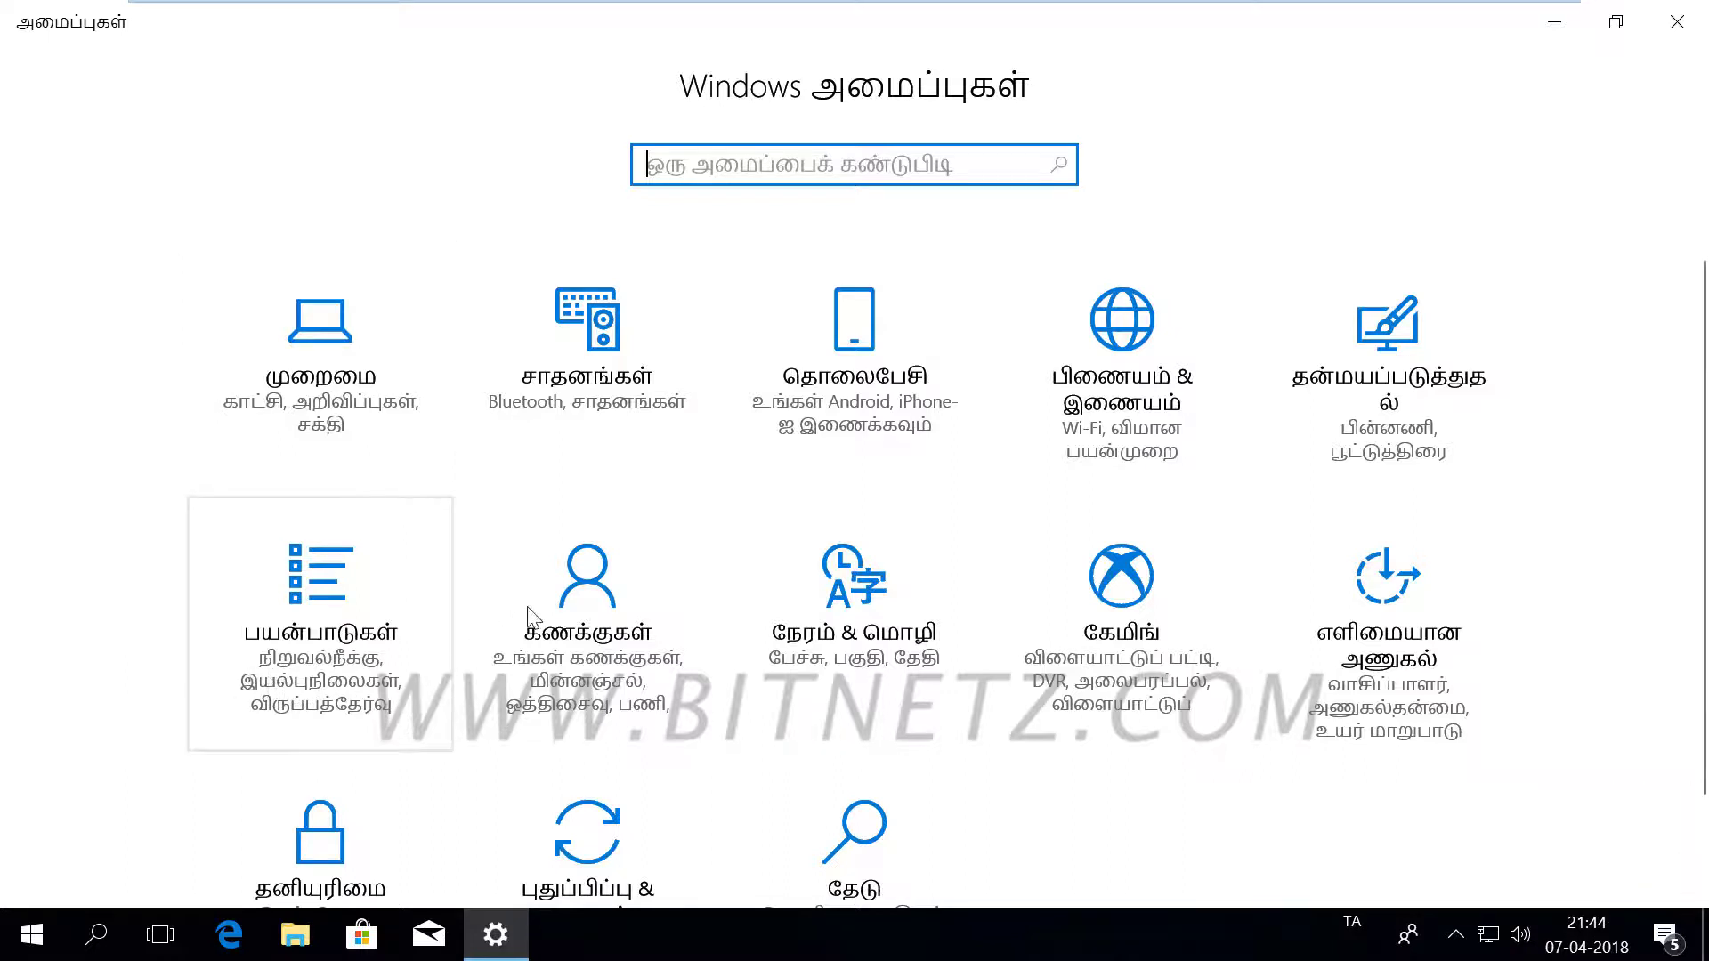
{"action": "left_click", "coordinate": [1685, 39]}
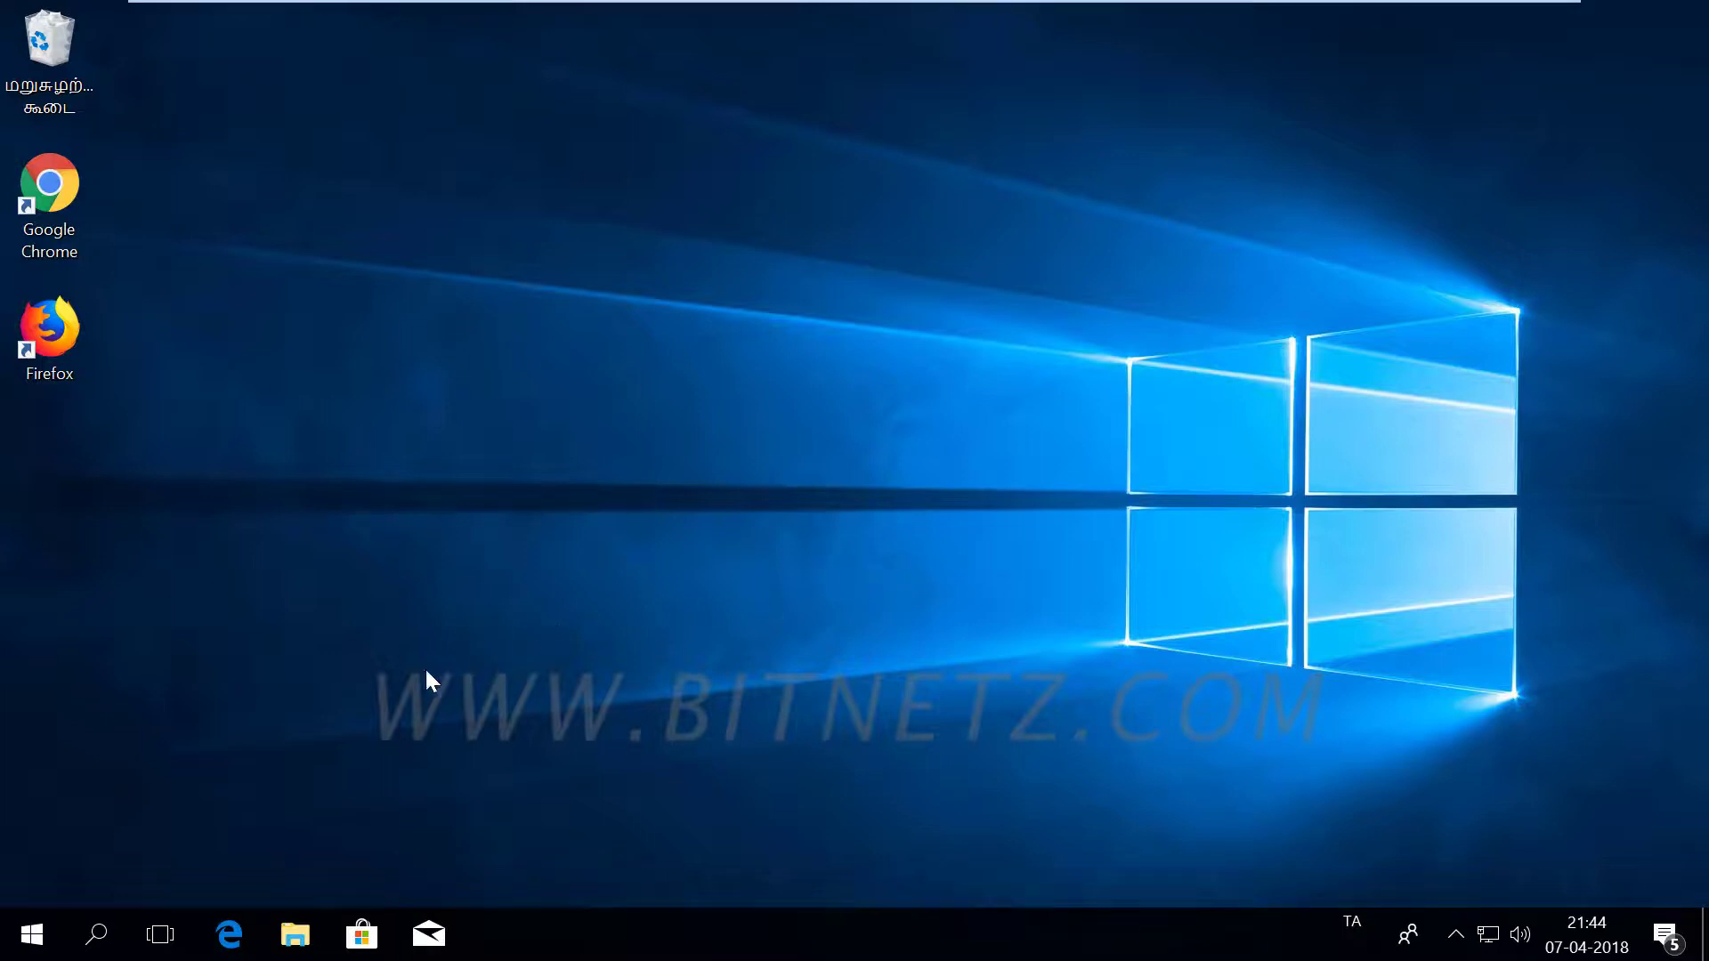
- Set English (United States) as the default language in the Region & language settings and close Settings
{"action": "left_click", "coordinate": [30, 947]}
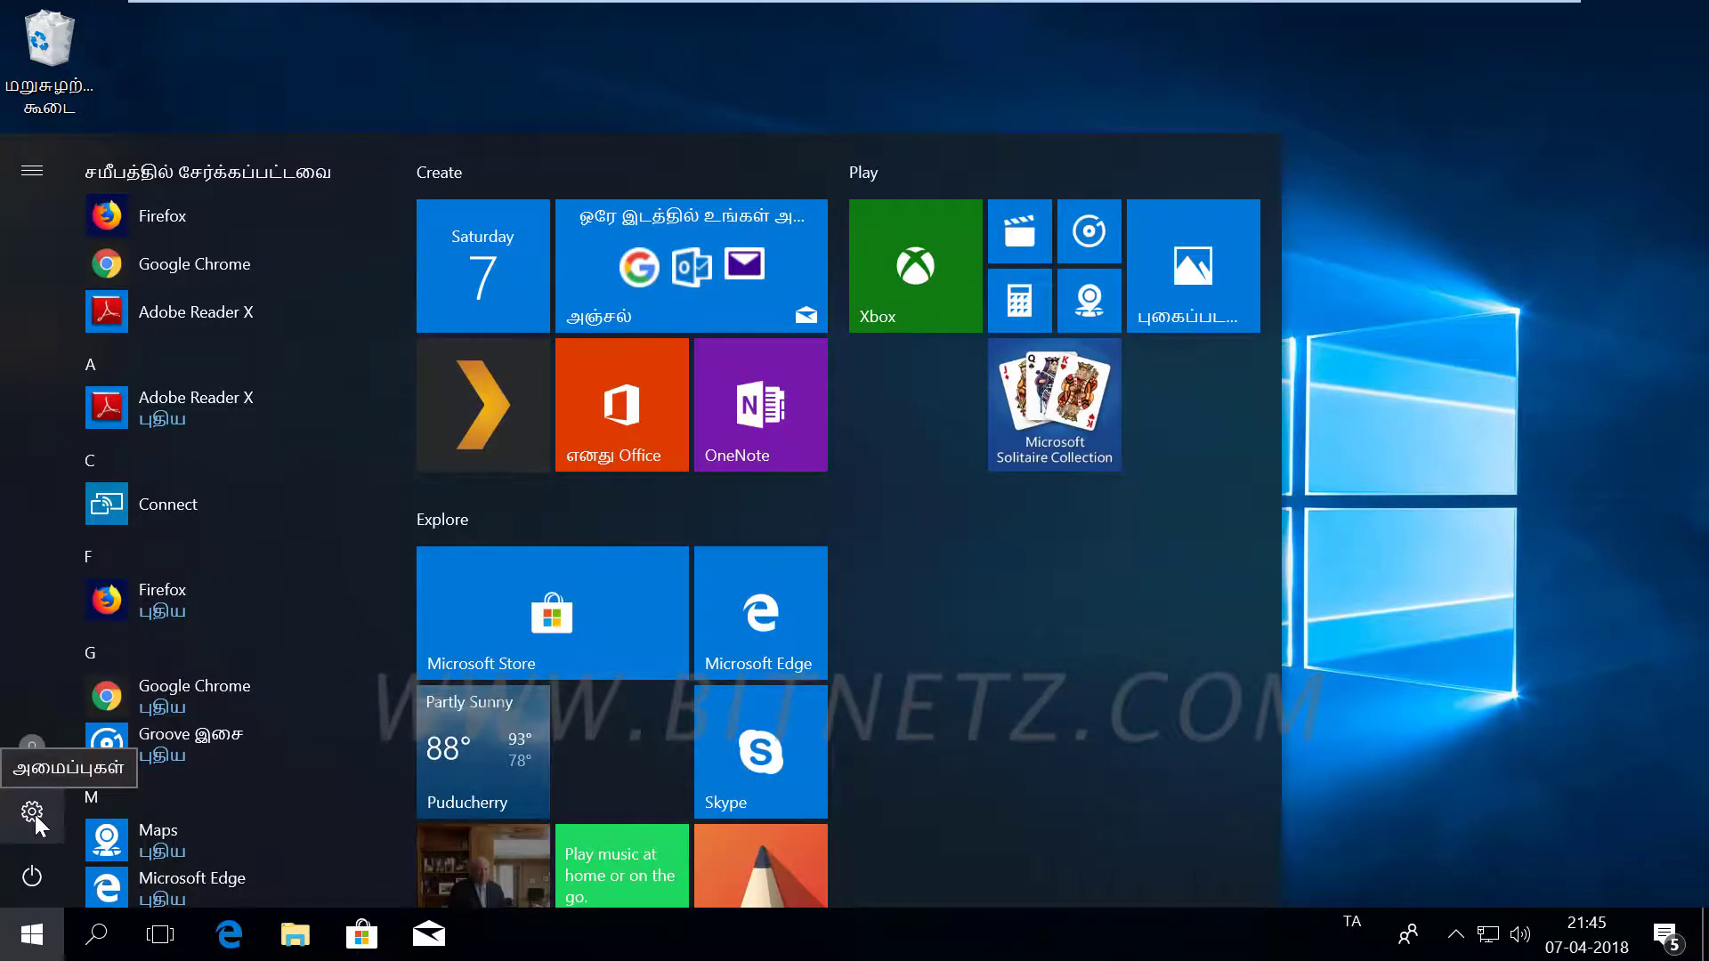
{"action": "left_click", "coordinate": [32, 813]}
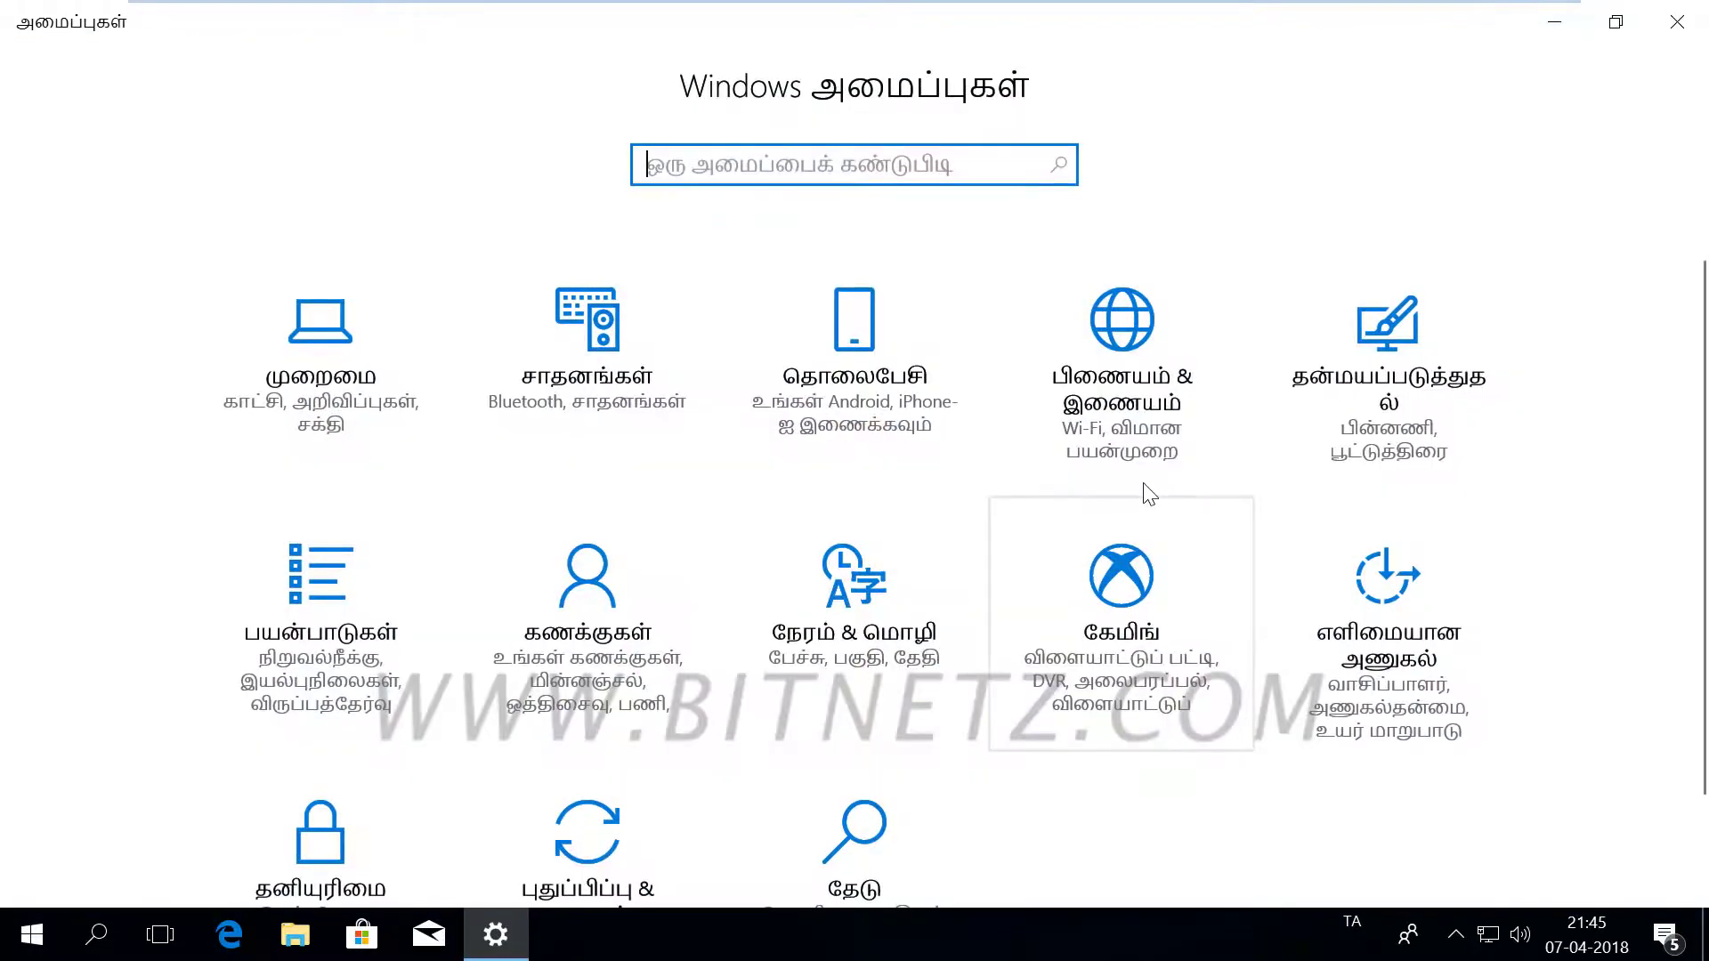
{"action": "left_click", "coordinate": [847, 637]}
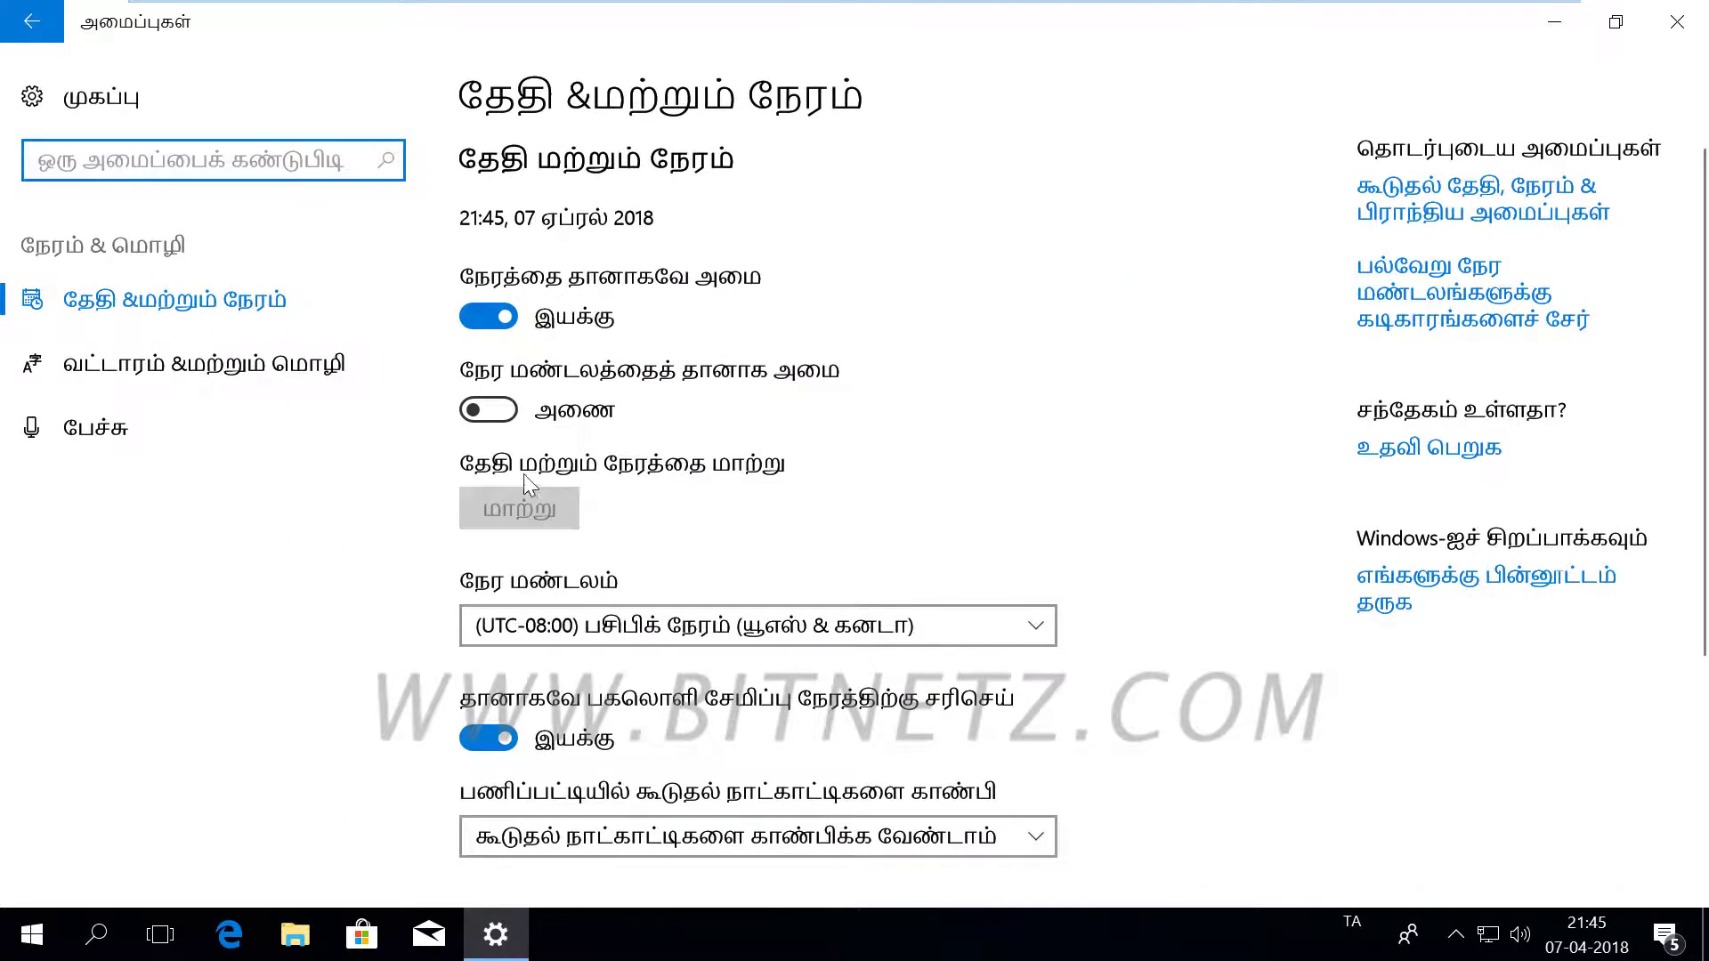
{"action": "left_click", "coordinate": [153, 365]}
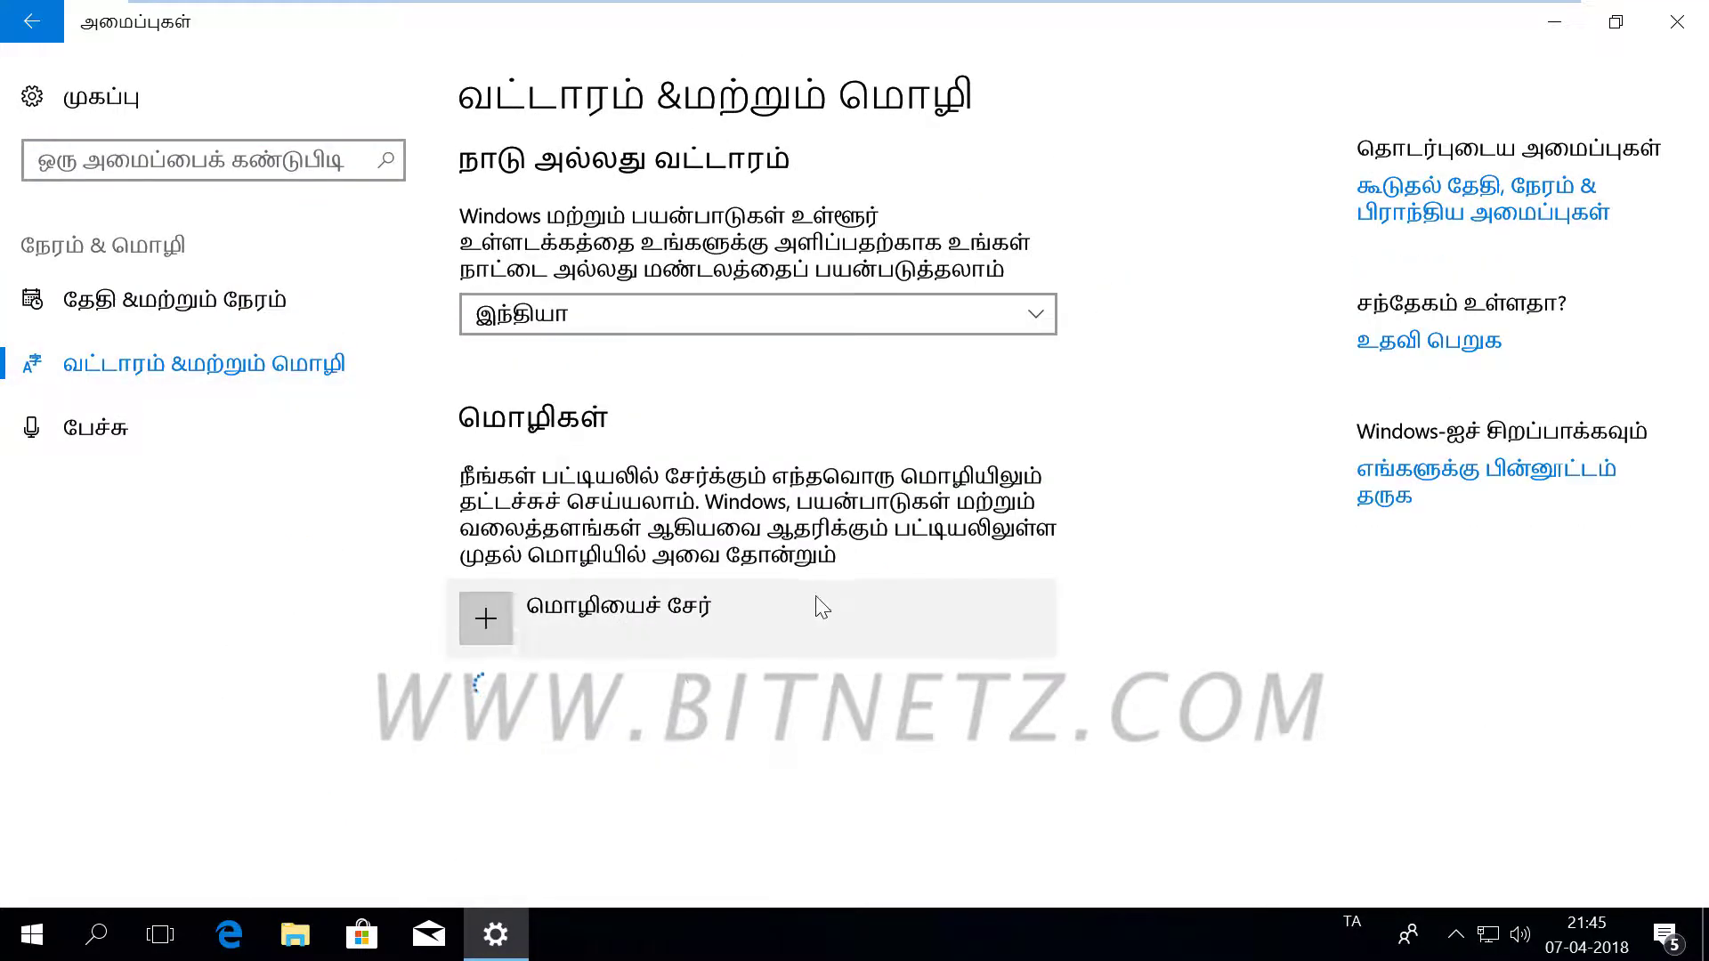
{"action": "left_click", "coordinate": [573, 781]}
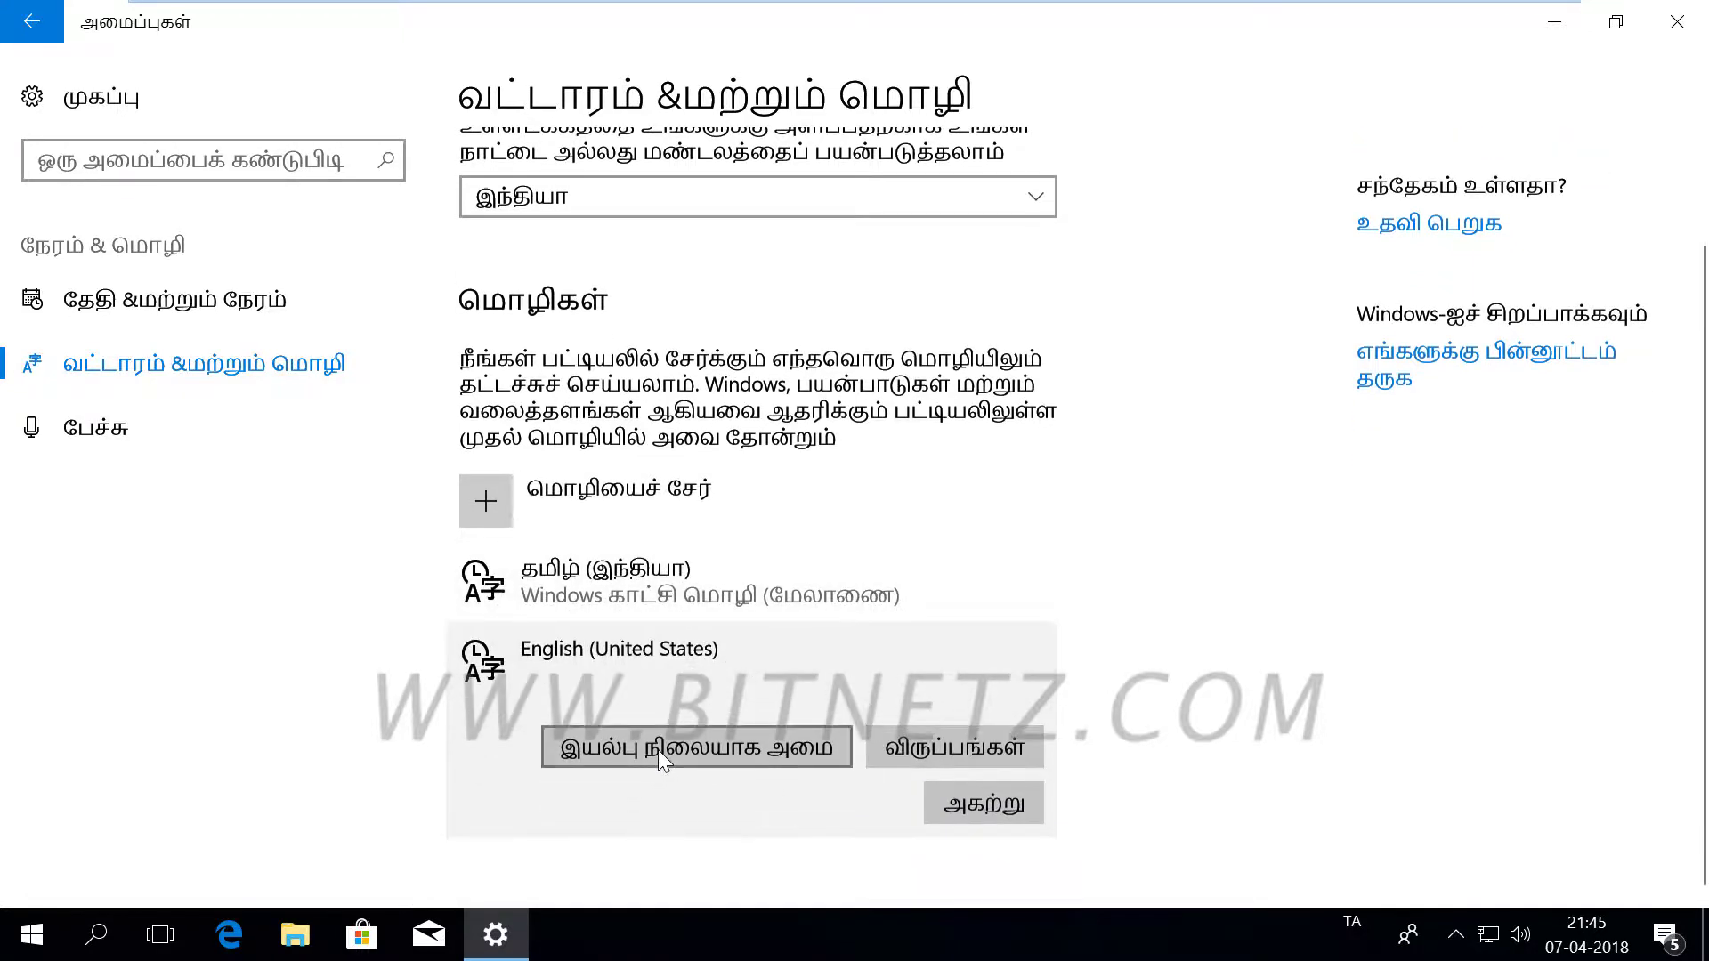
{"action": "left_click", "coordinate": [659, 749]}
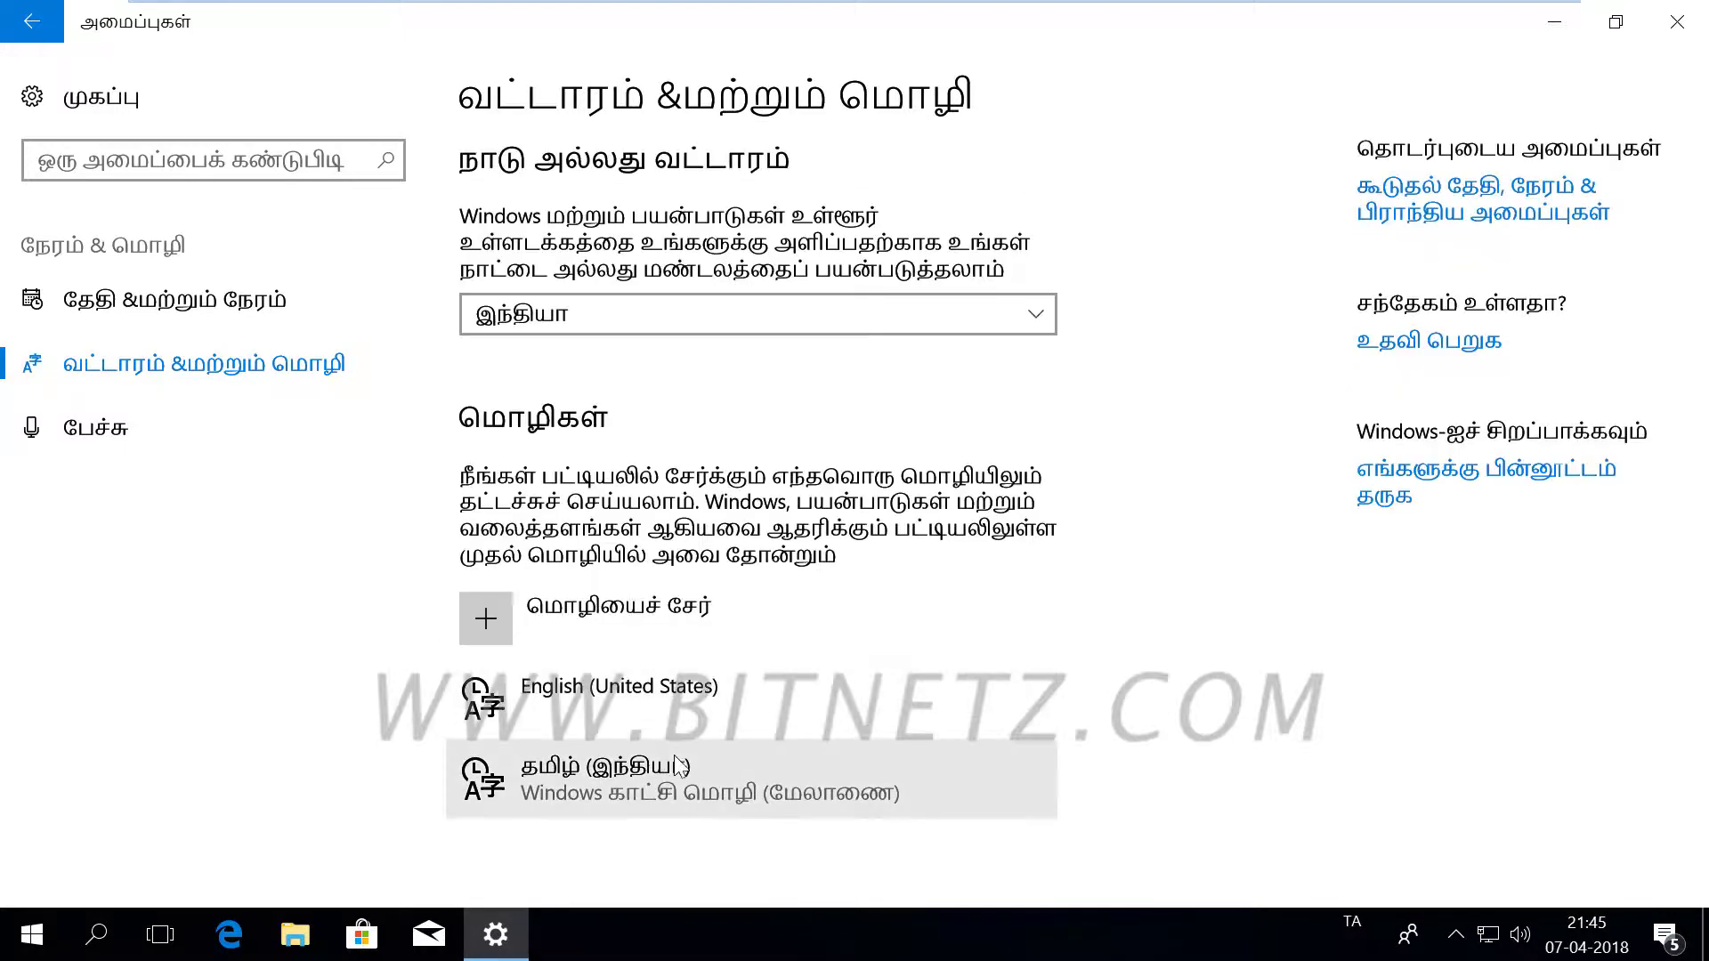
{"action": "left_click", "coordinate": [1679, 32]}
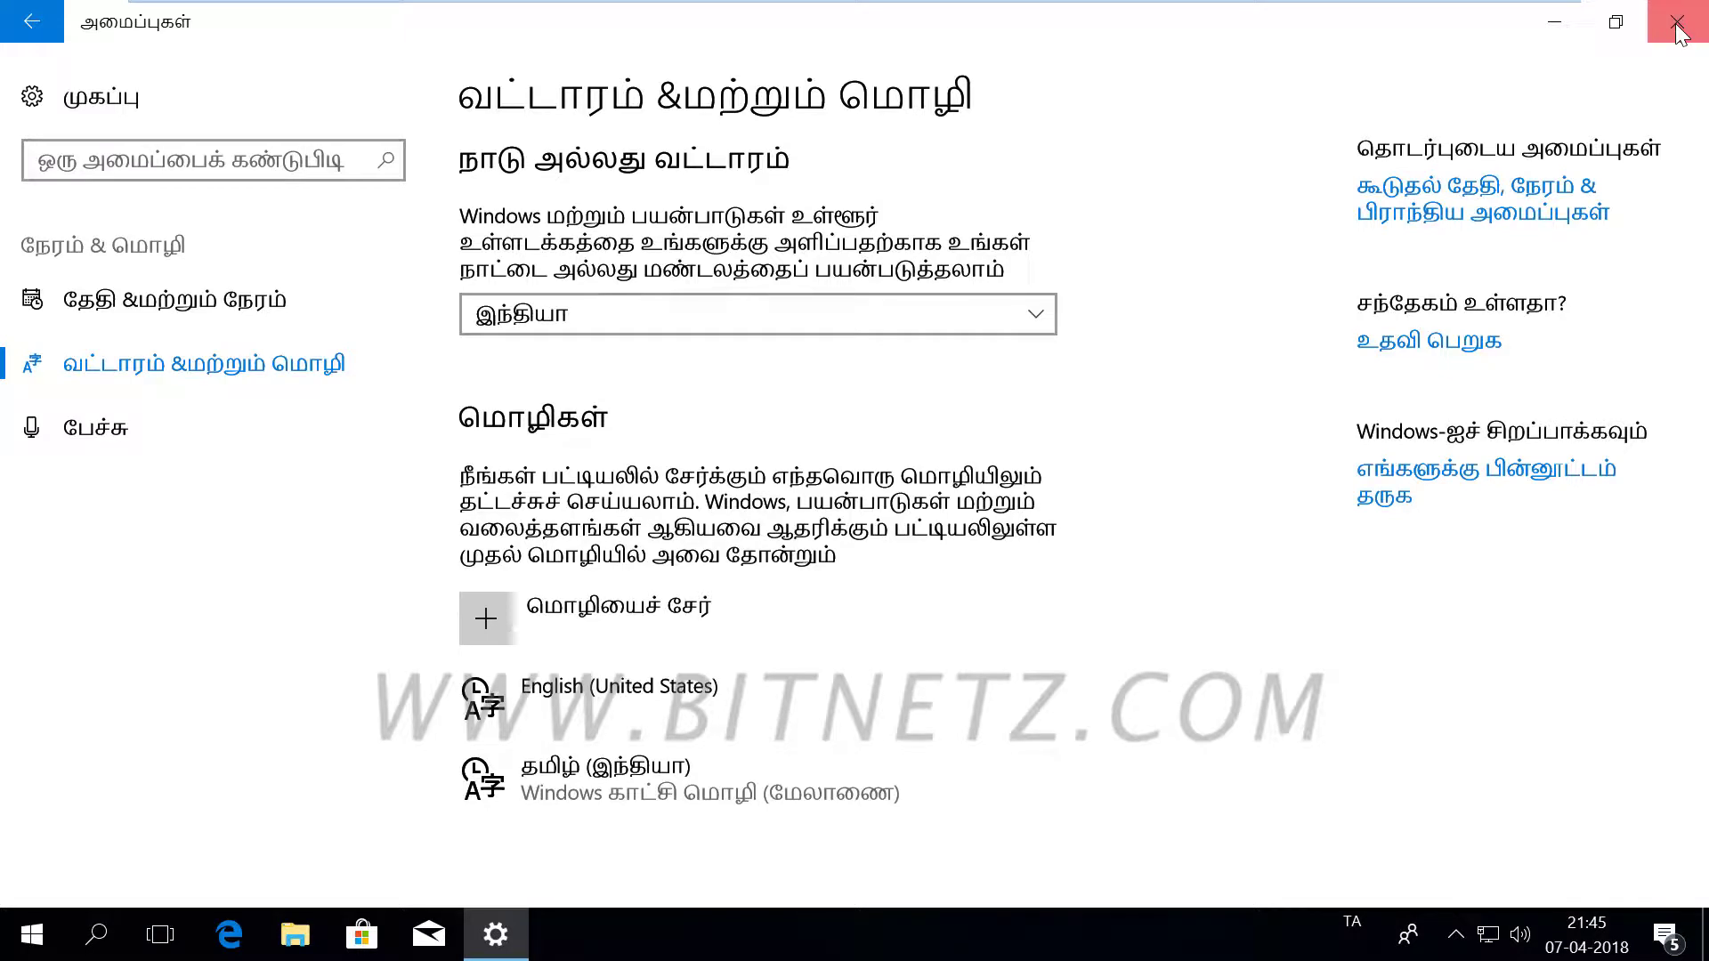
{"action": "left_click", "coordinate": [1677, 27]}
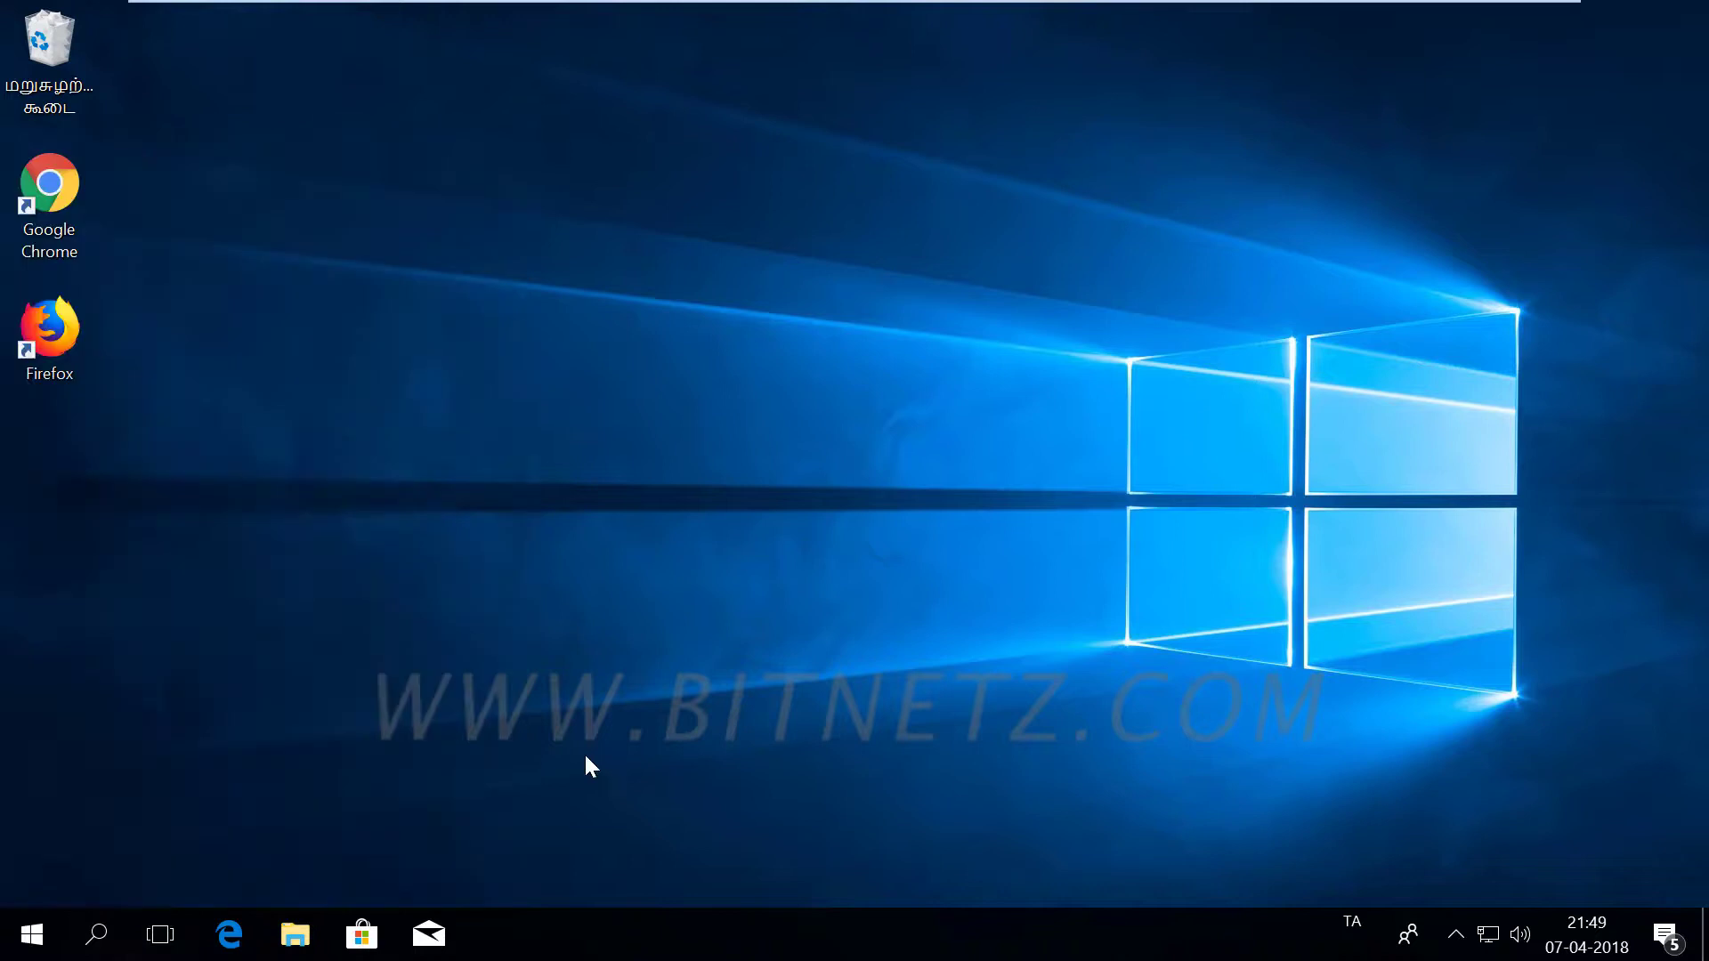
- Open the advanced language settings in Control Panel using the Run command "control panel"
{"action": "key", "text": "super+r"}
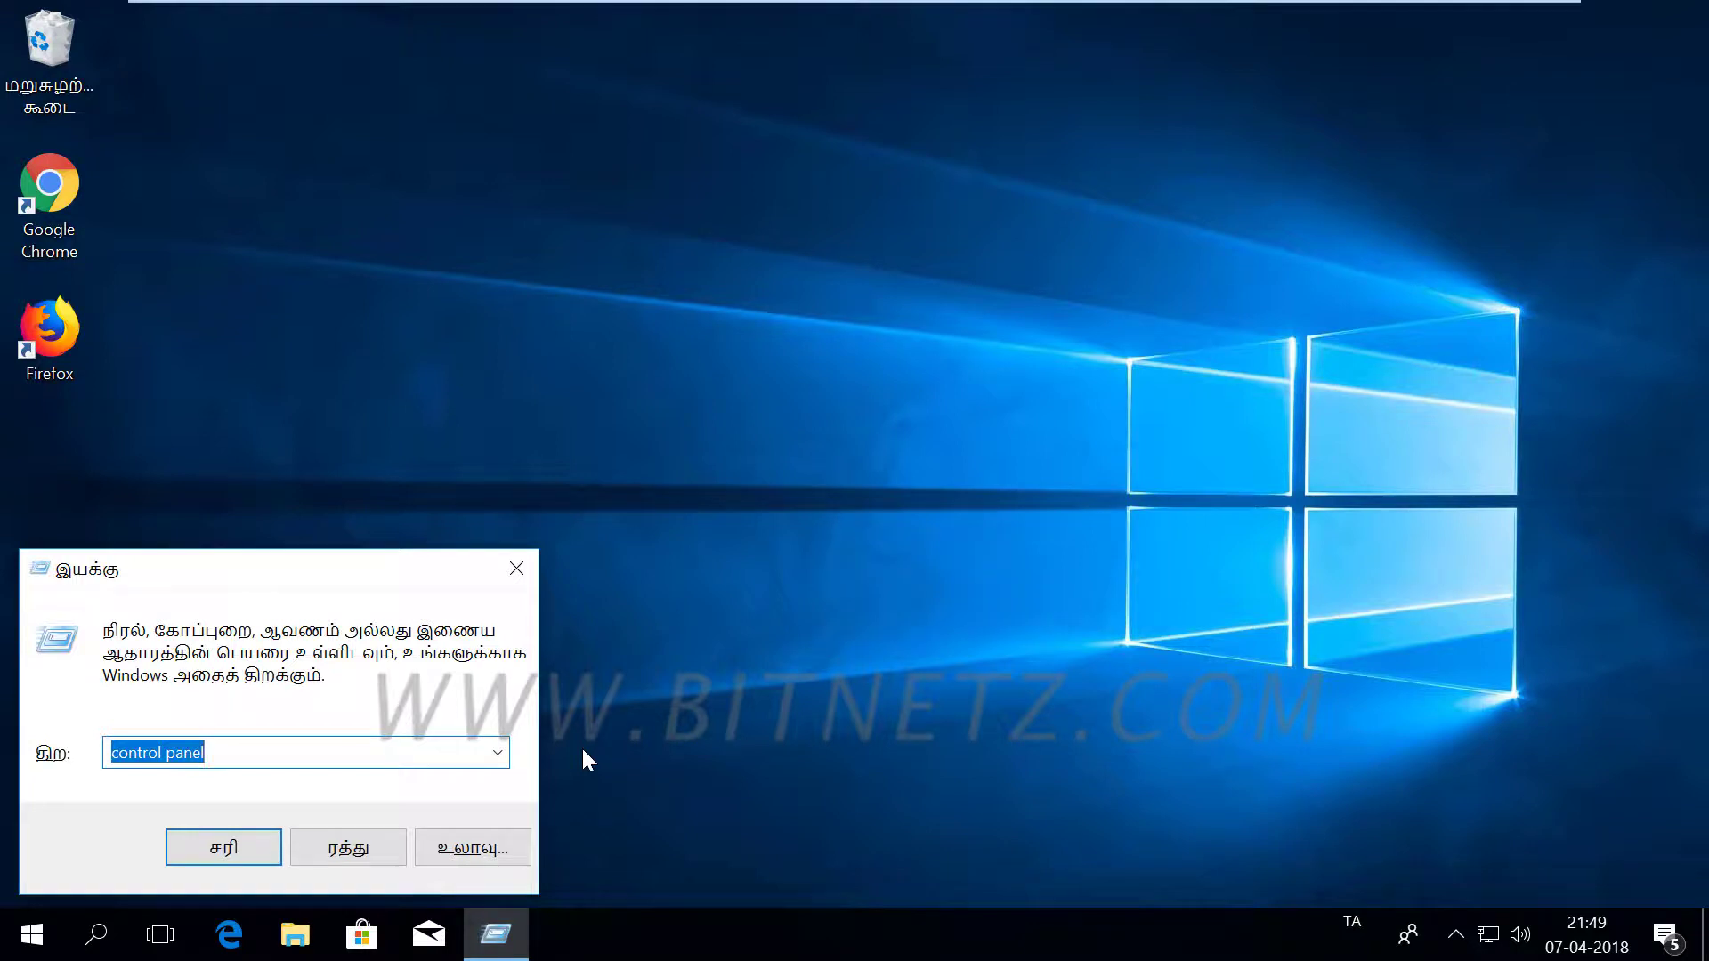
{"action": "key", "text": "Return"}
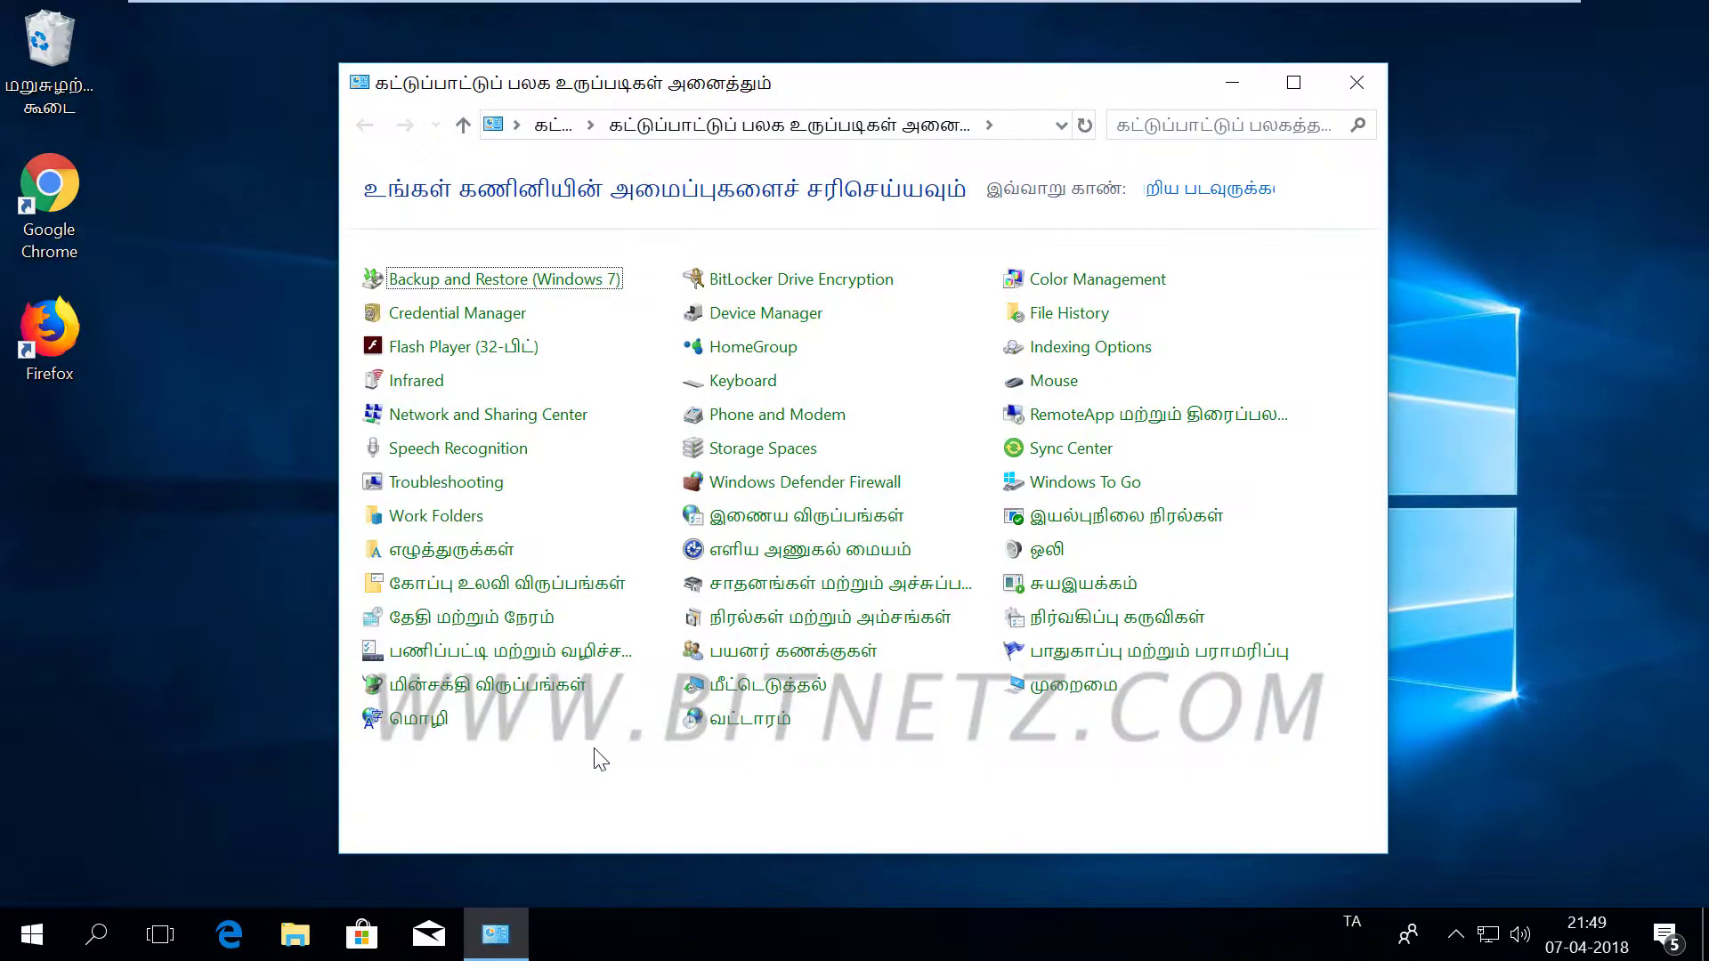
{"action": "left_click", "coordinate": [429, 732]}
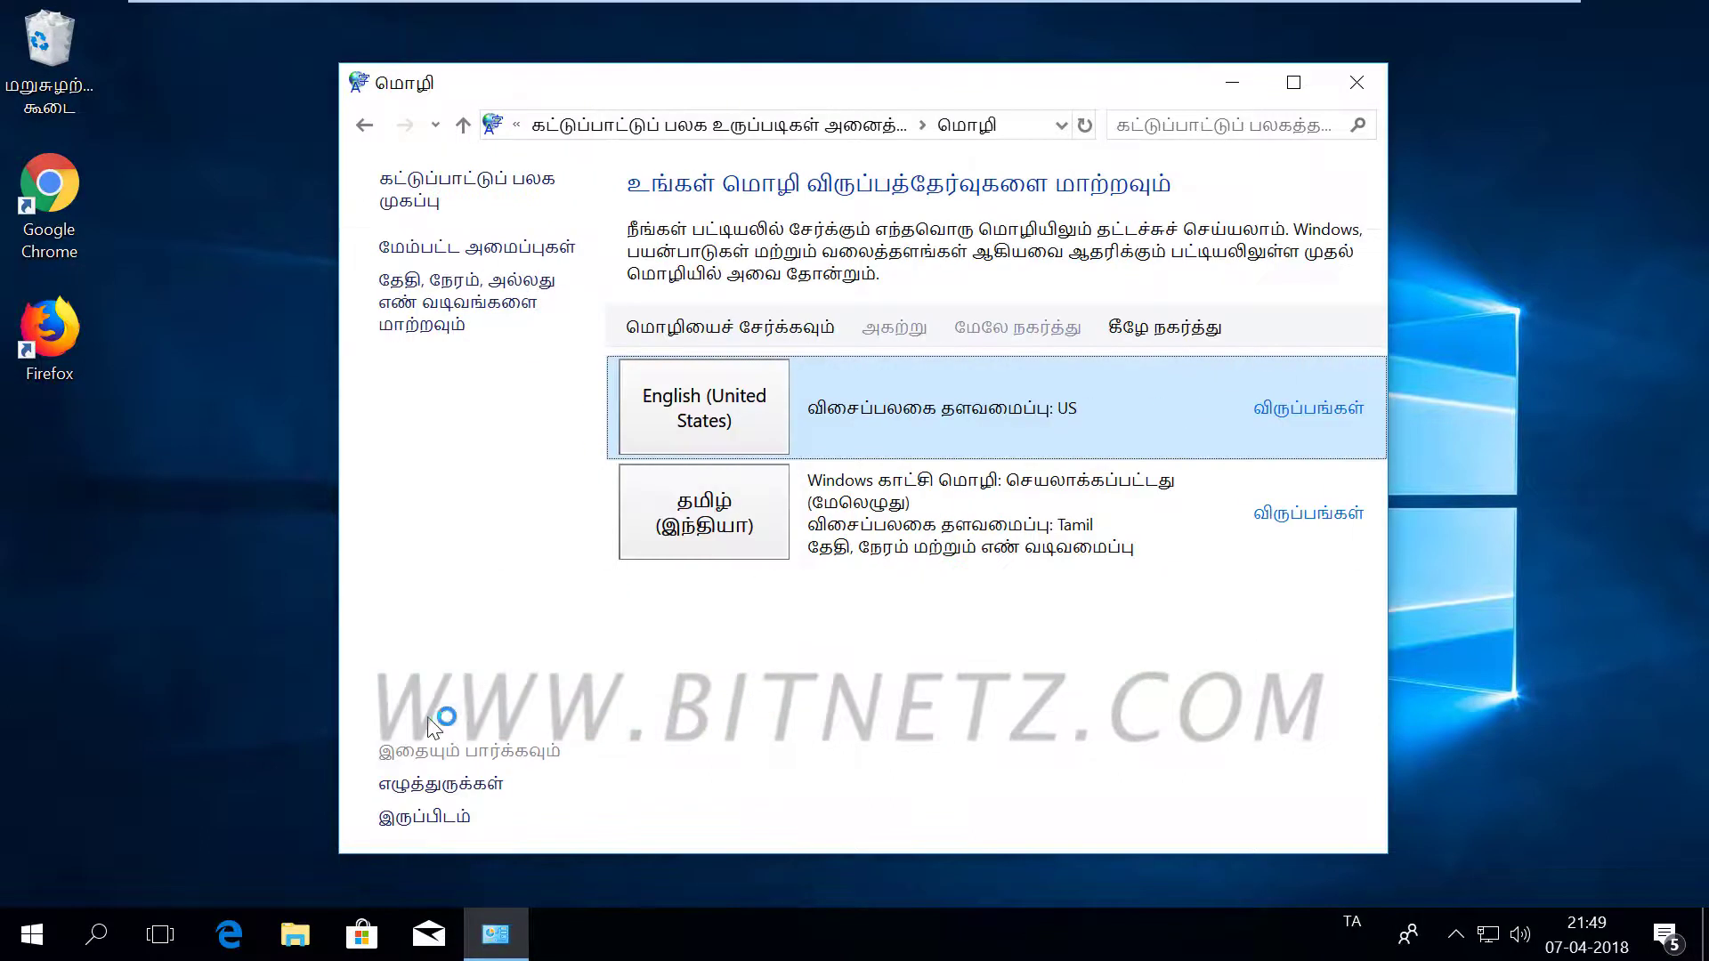
{"action": "left_click", "coordinate": [463, 248]}
- Override the Windows display language with English (United States) and the default input method with English (United States) - US, and save
{"action": "left_click", "coordinate": [737, 353]}
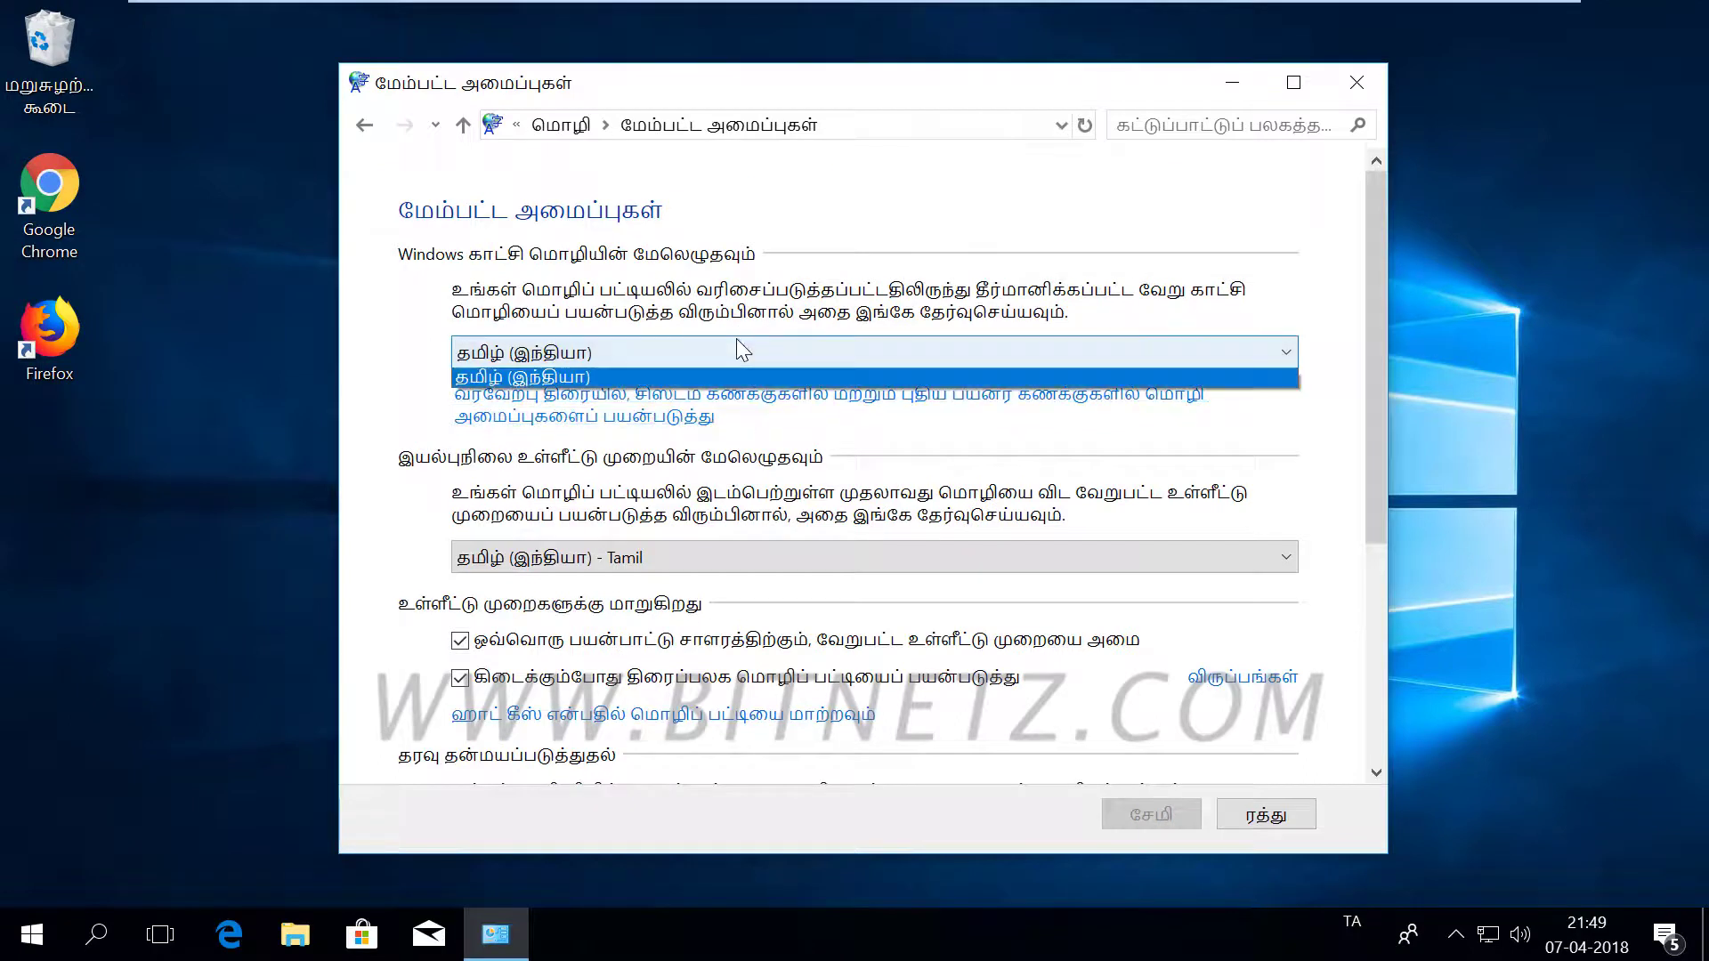
{"action": "left_click", "coordinate": [570, 397]}
{"action": "left_click", "coordinate": [815, 558]}
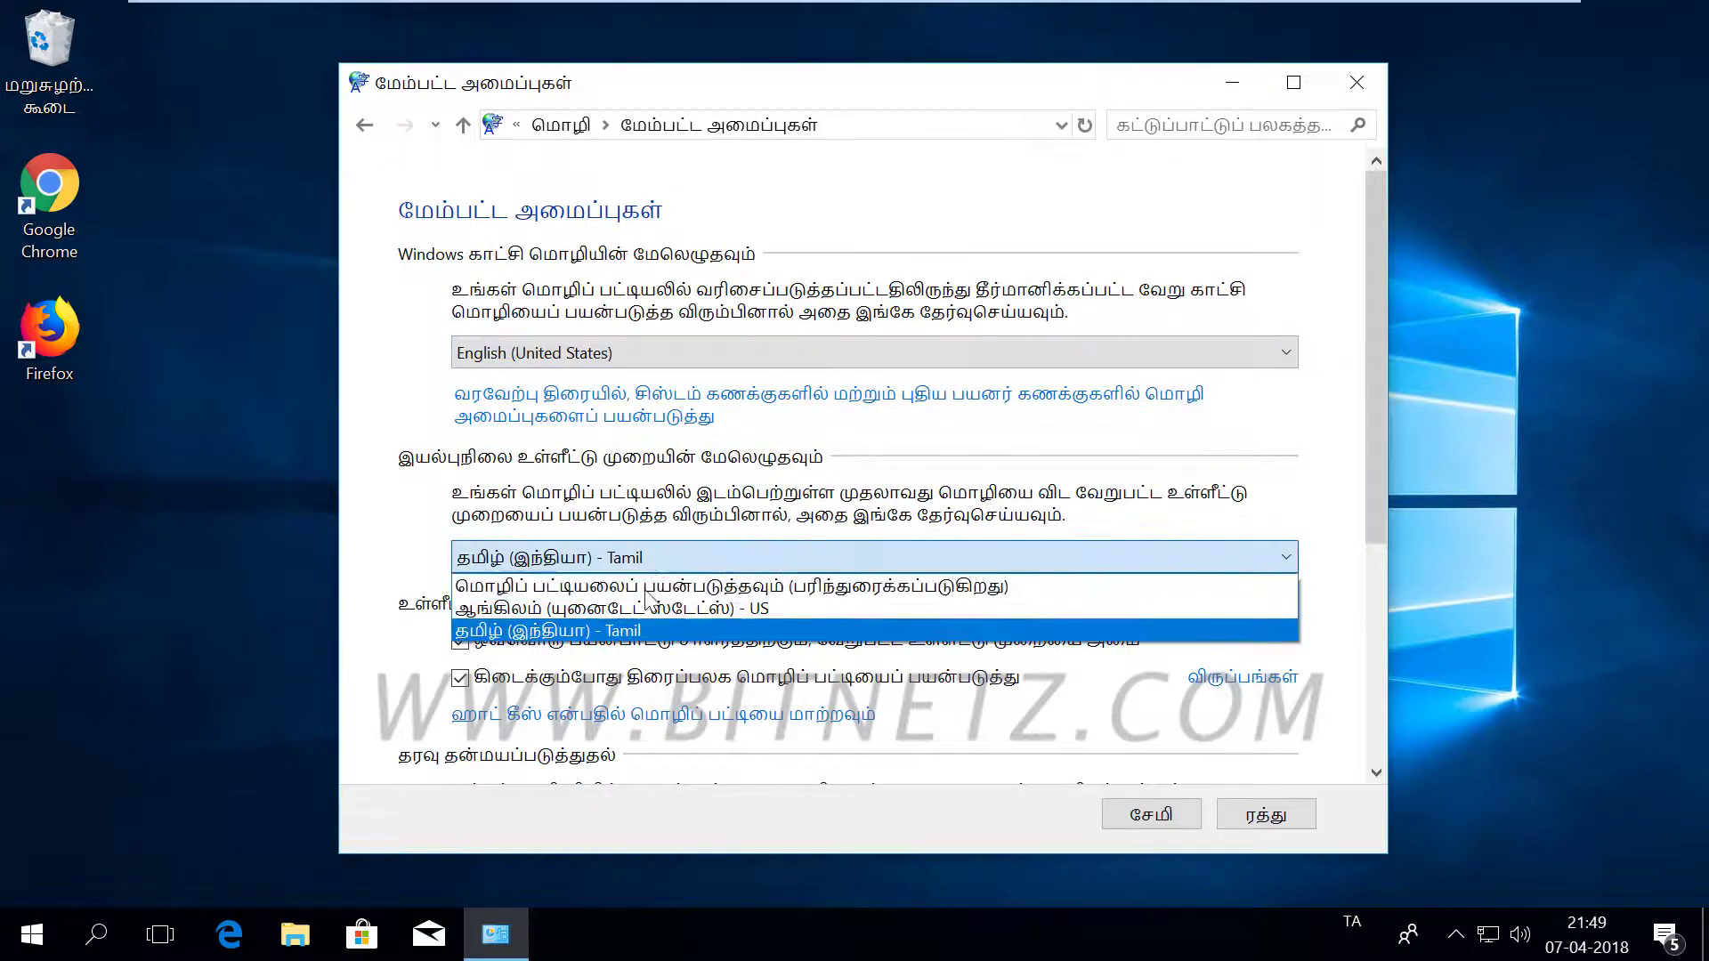
{"action": "left_click", "coordinate": [601, 616]}
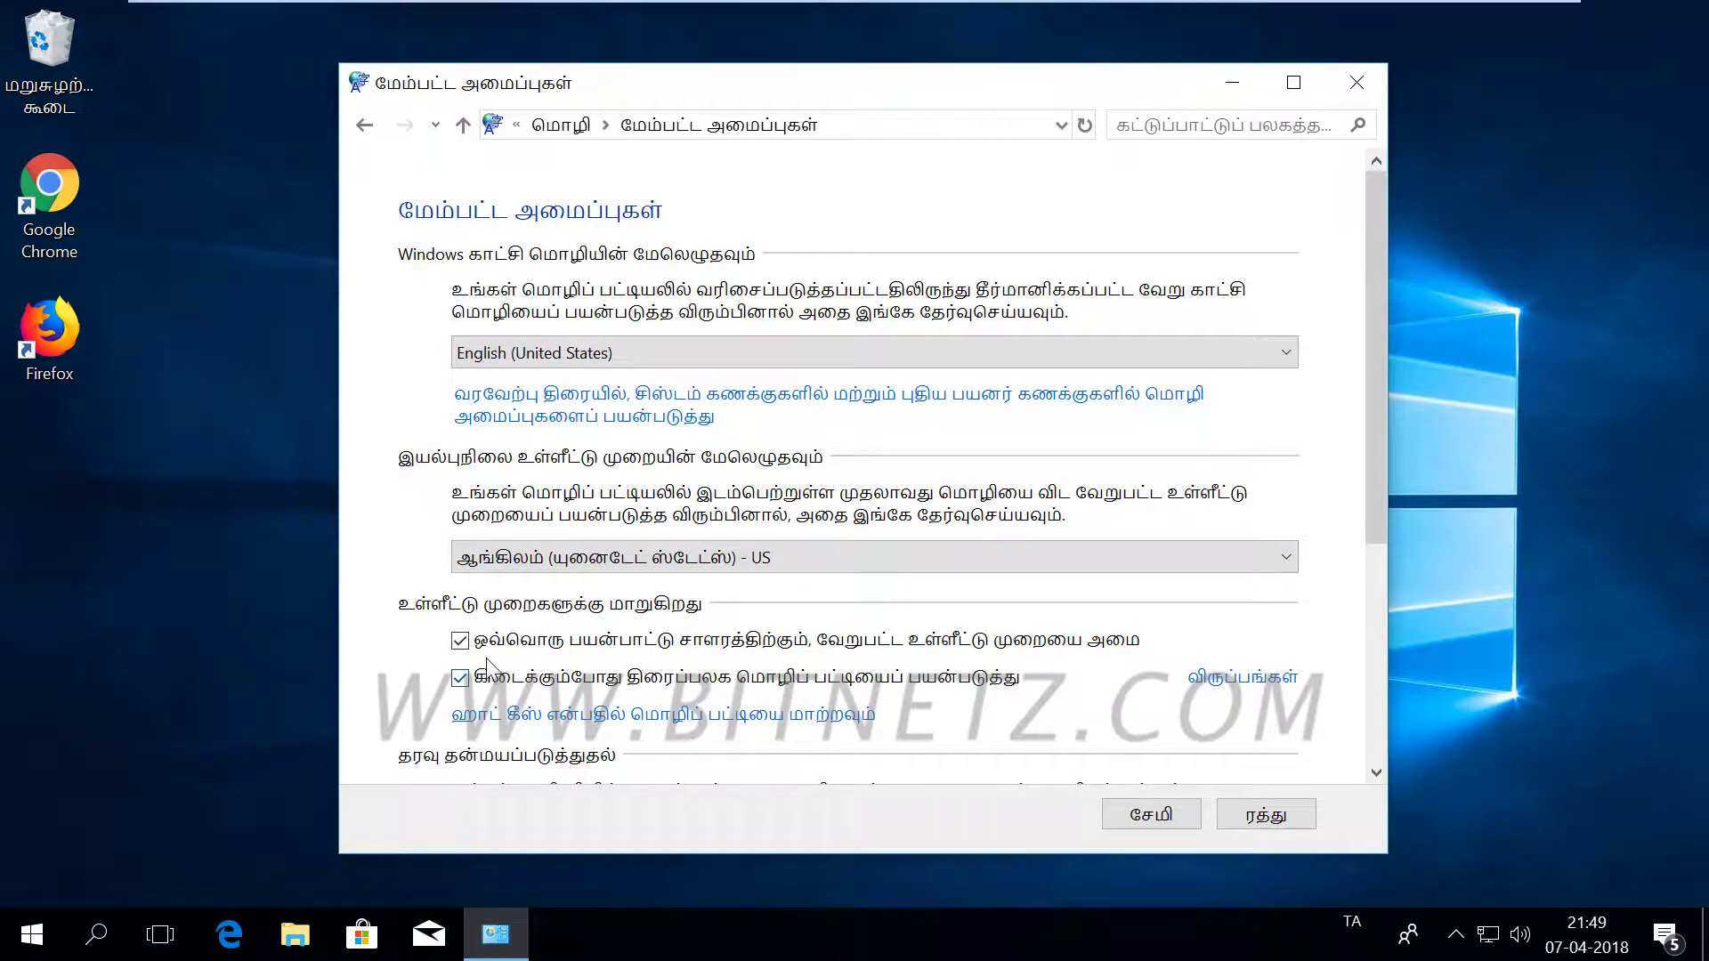
{"action": "left_click", "coordinate": [1138, 819]}
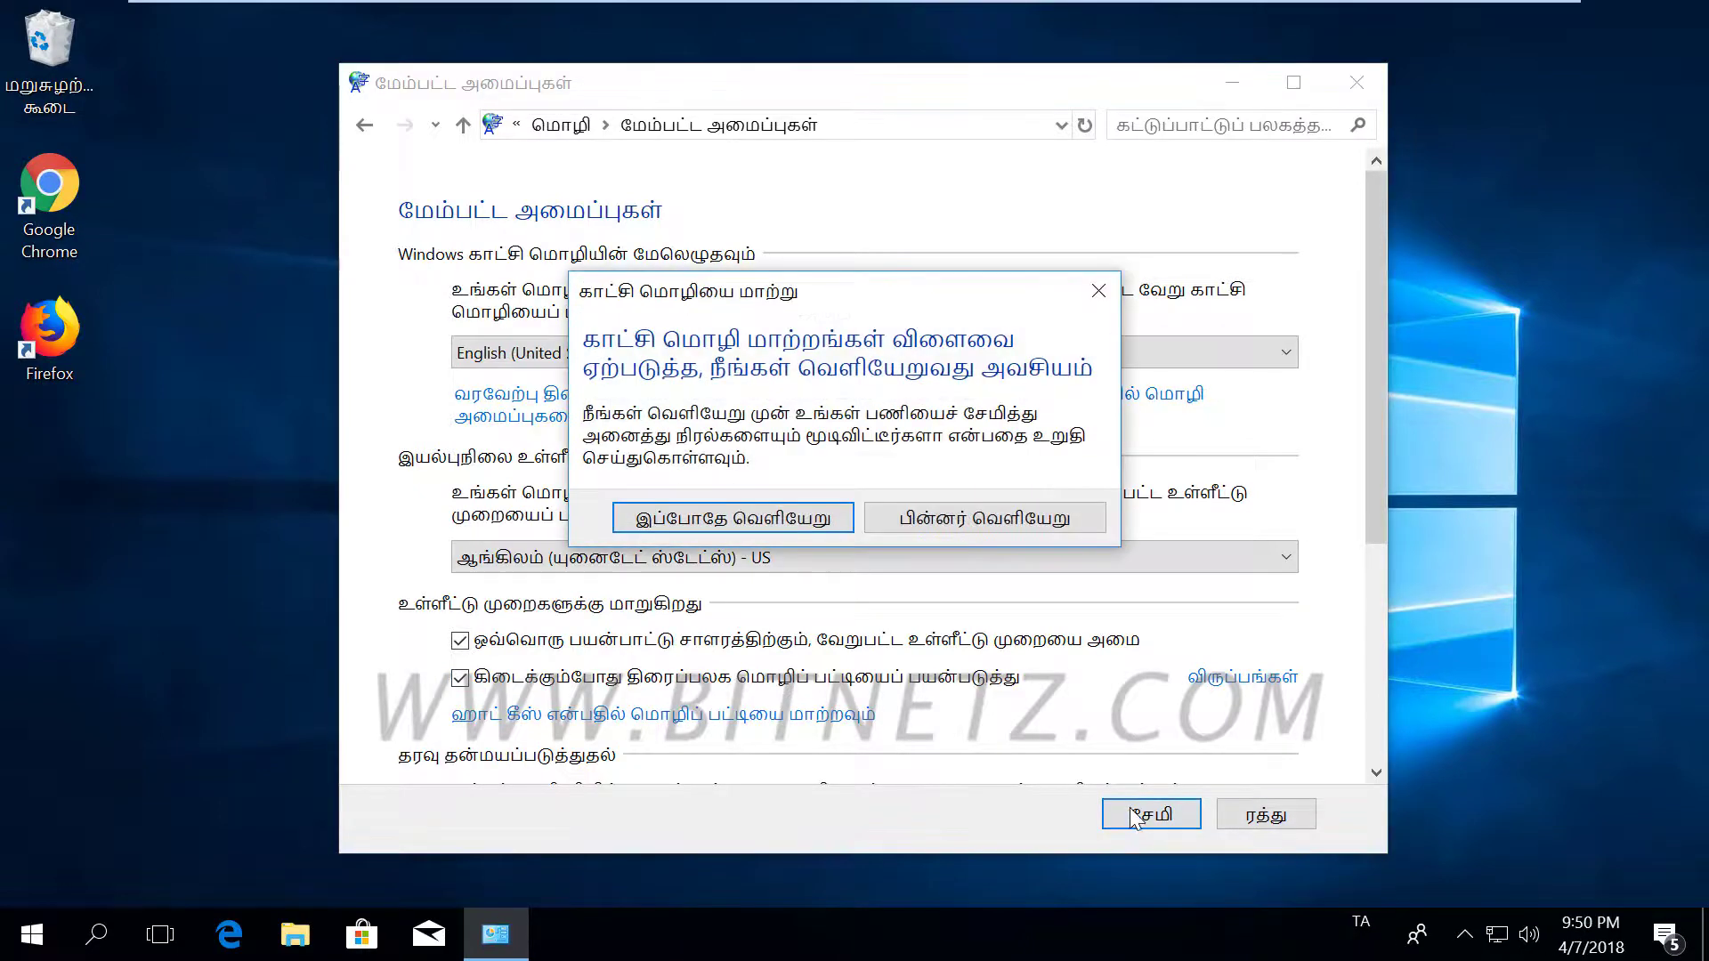
- Log off immediately to apply the display language change and sign back in with the account password
{"action": "left_click", "coordinate": [737, 528]}
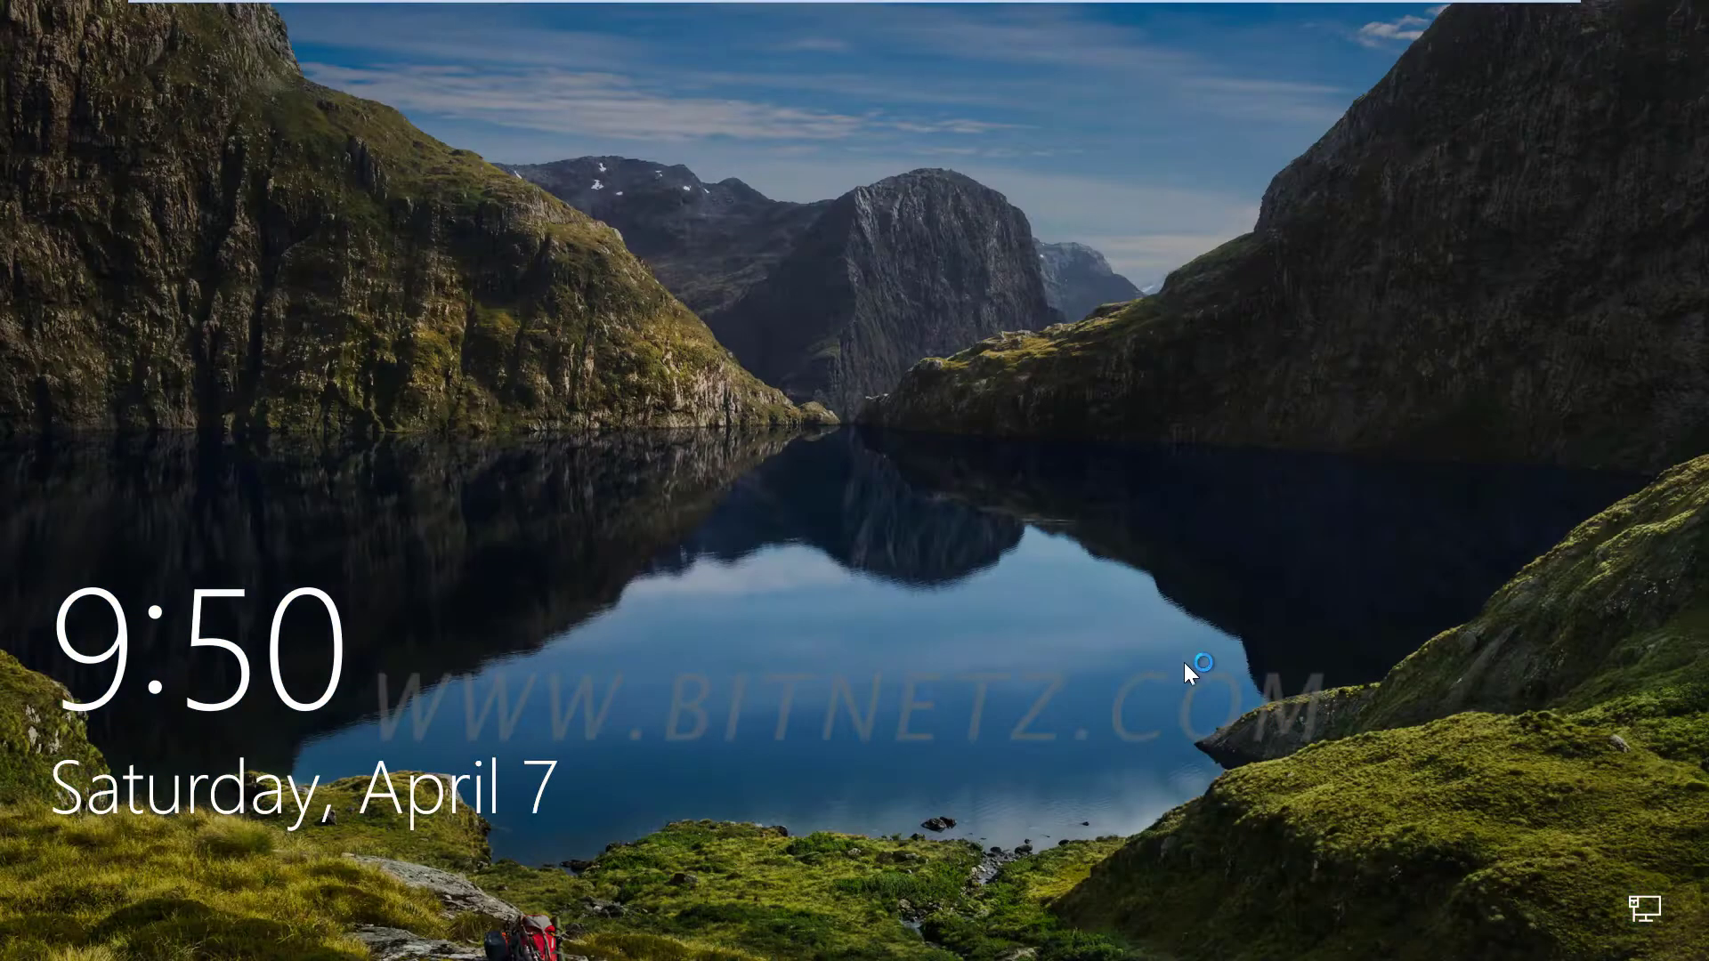
{"action": "left_click", "coordinate": [1064, 689]}
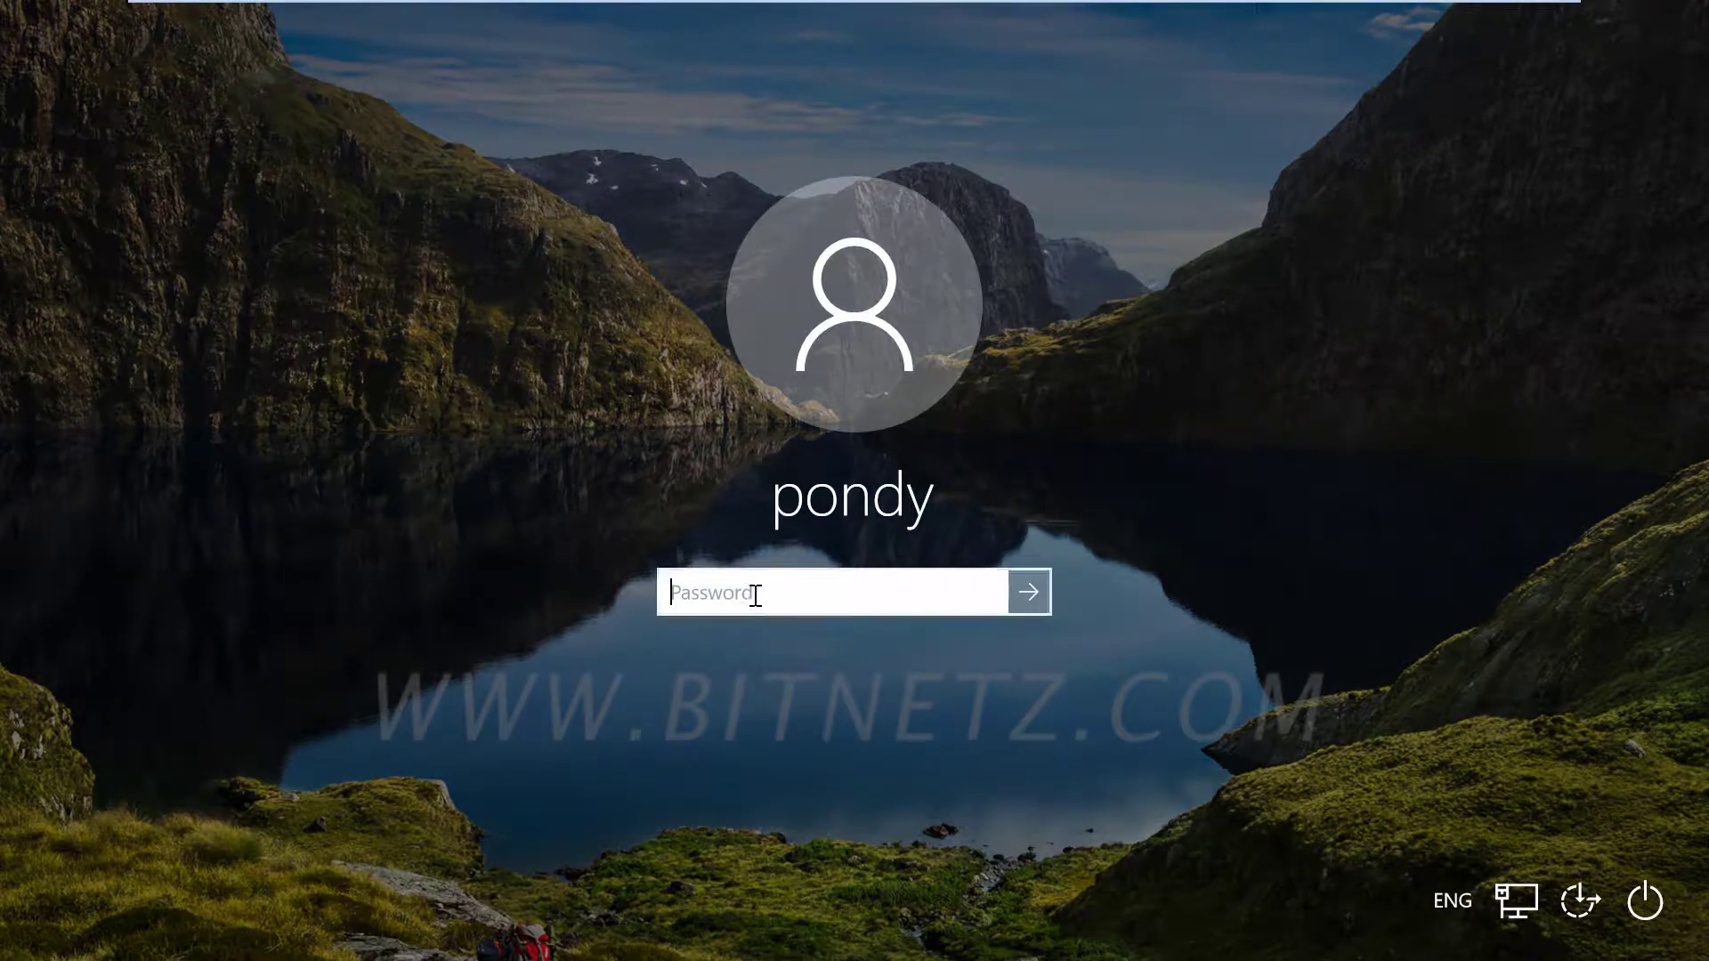
{"action": "type", "text": "******"}
{"action": "key", "text": "Return"}
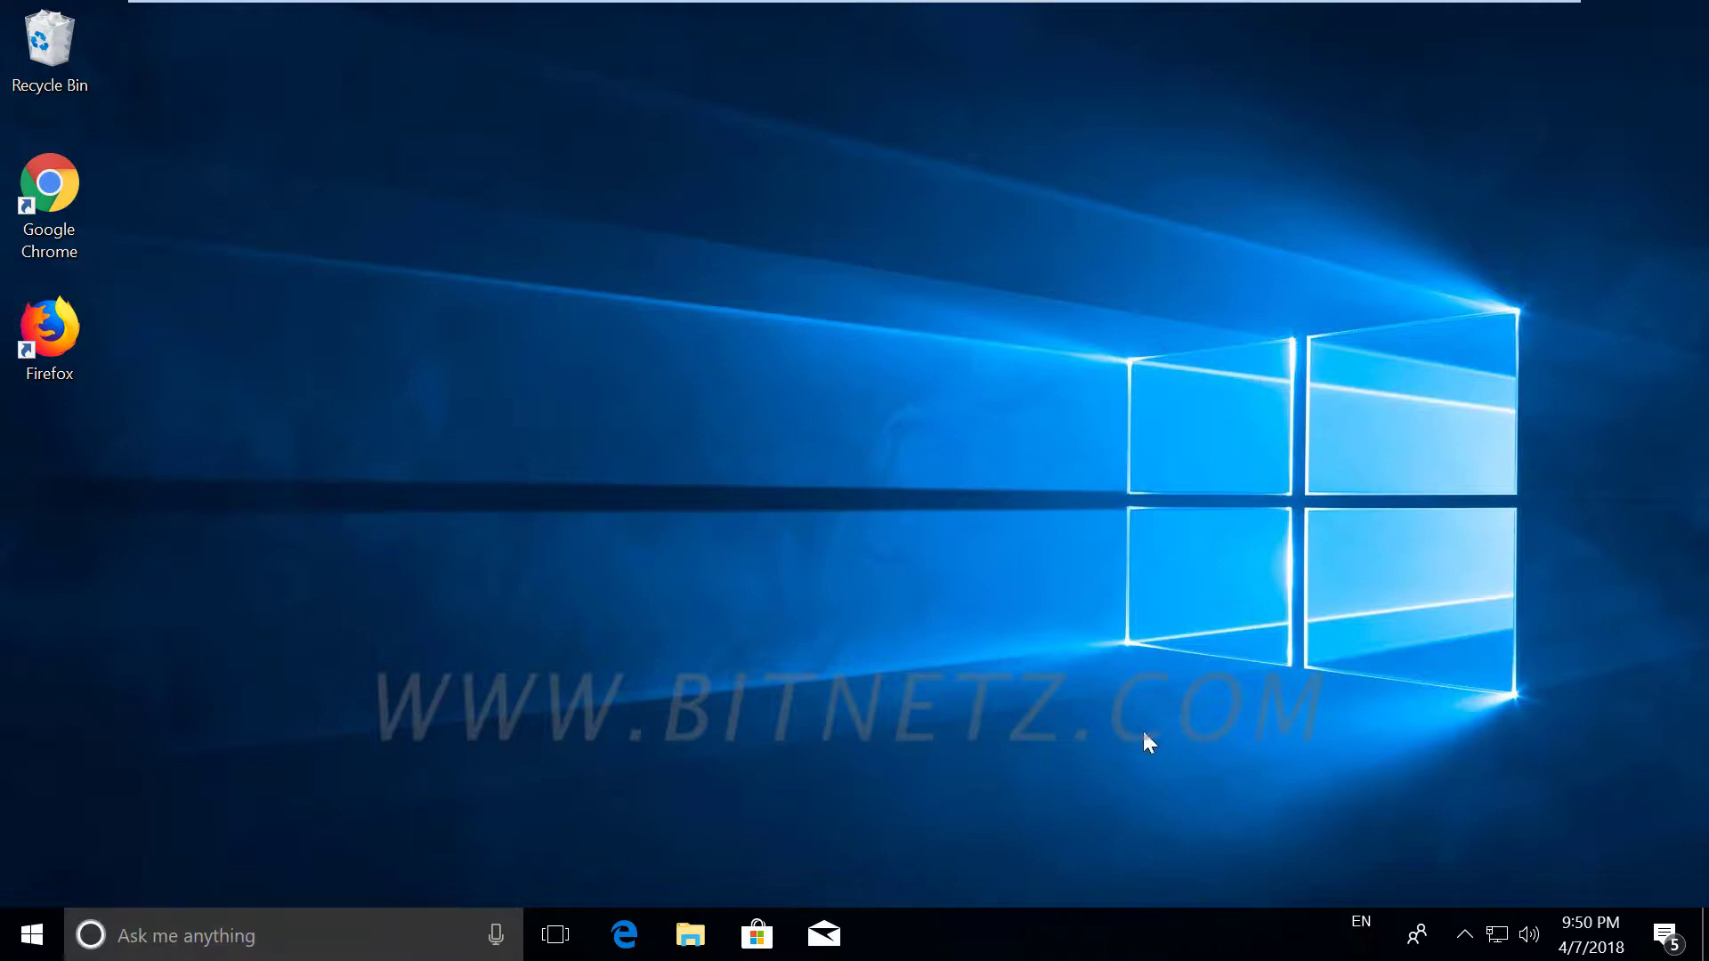
- Check the available input languages in the taskbar's language list and dismiss the list
{"action": "left_click", "coordinate": [1365, 924]}
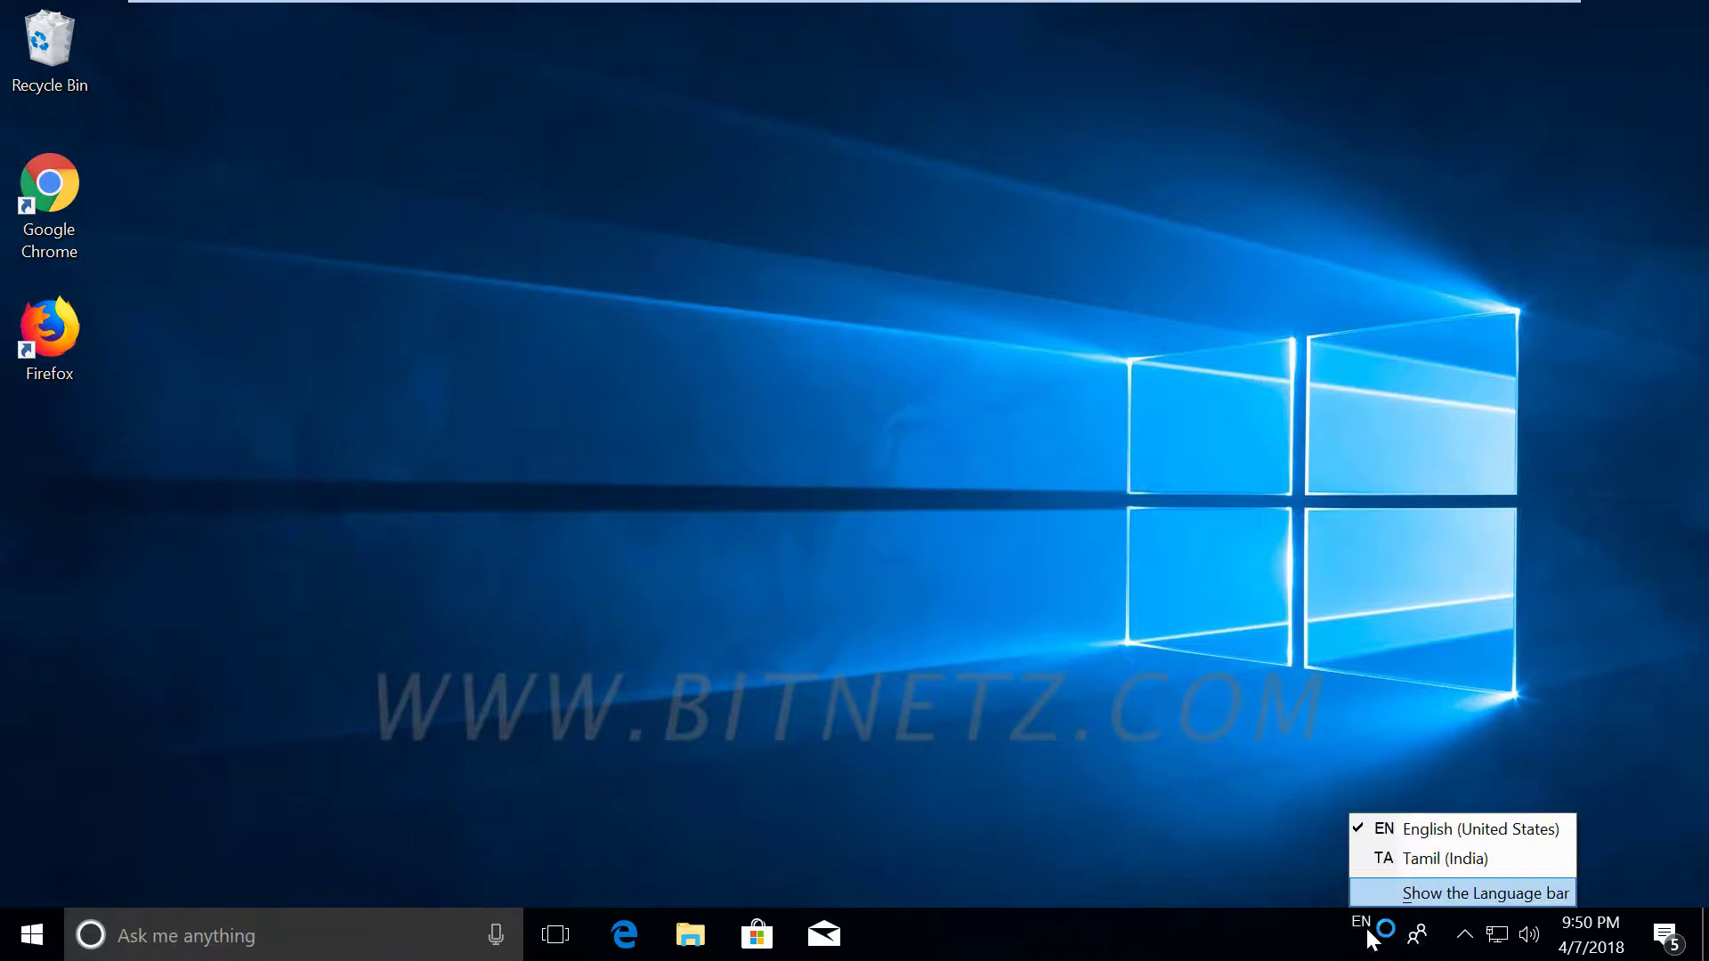
{"action": "left_click", "coordinate": [1405, 860]}
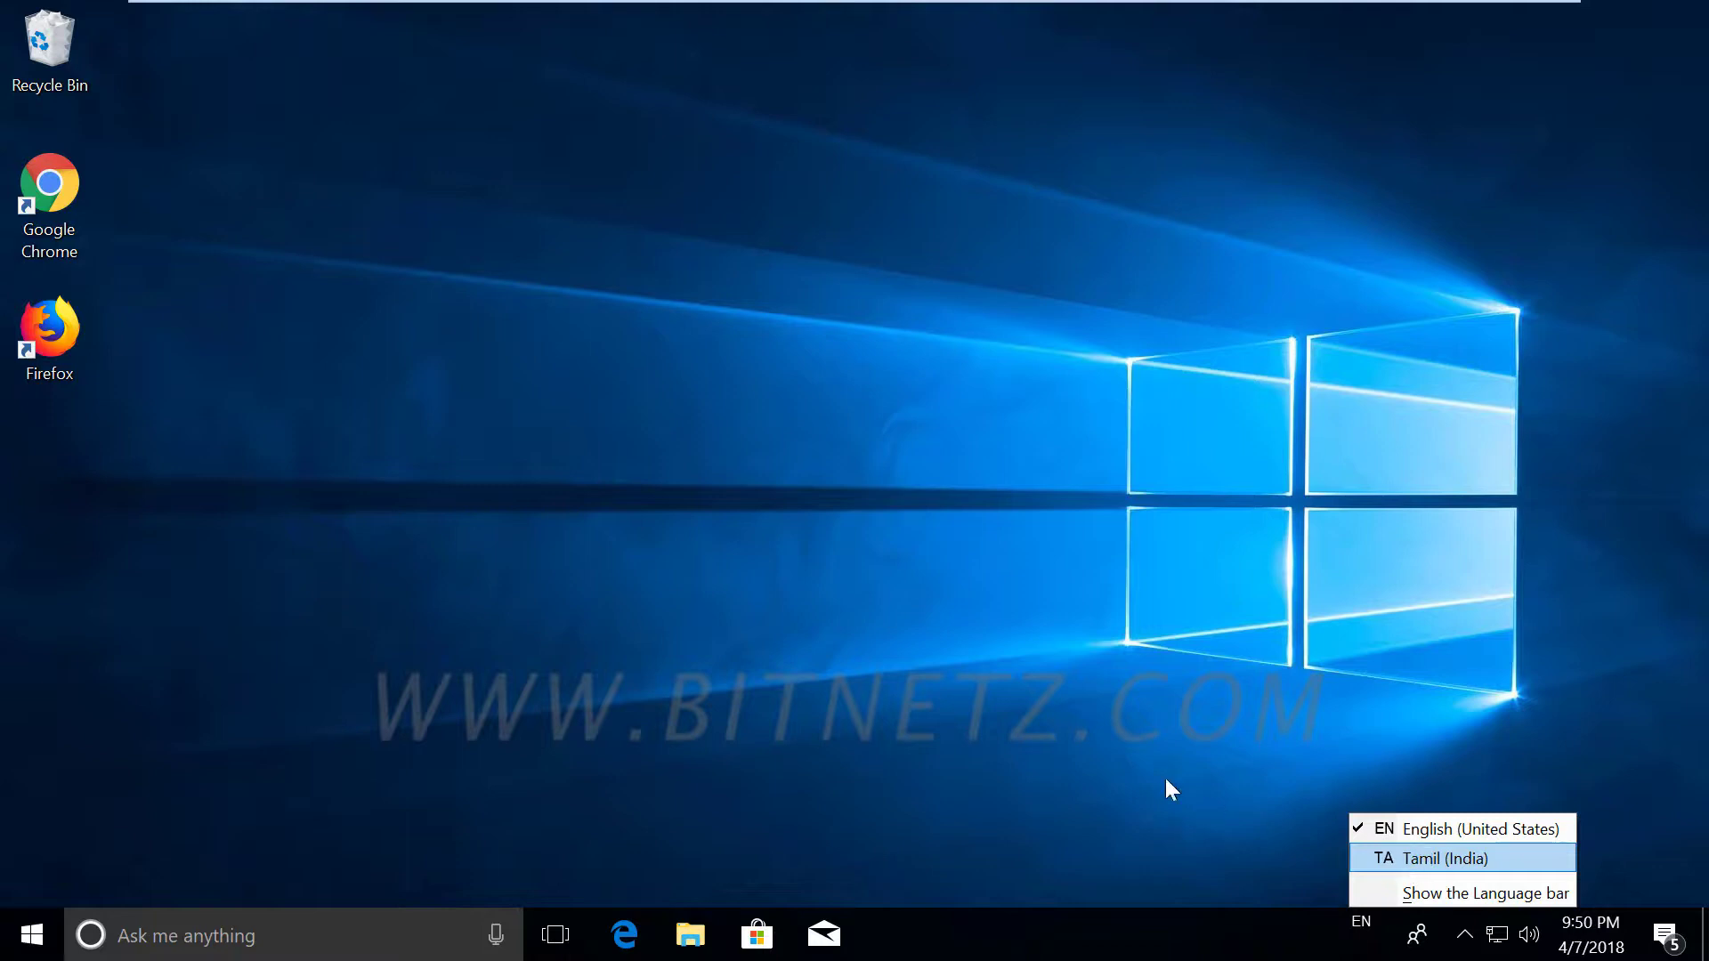
{"action": "left_click", "coordinate": [1085, 697]}
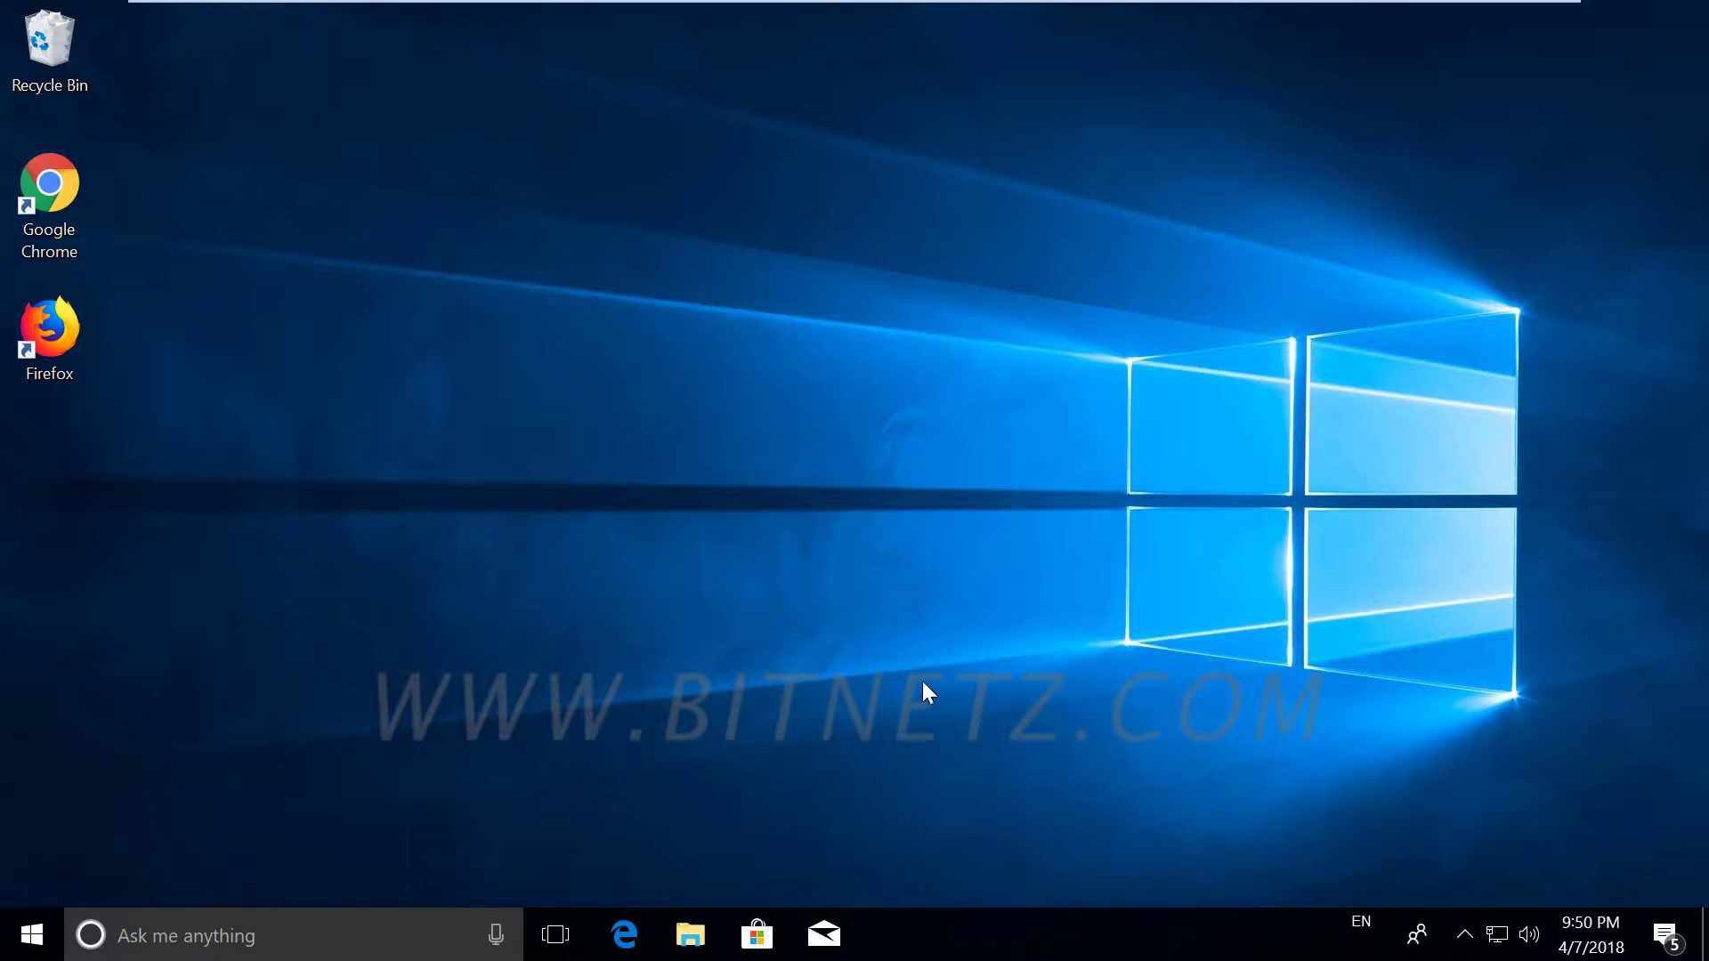